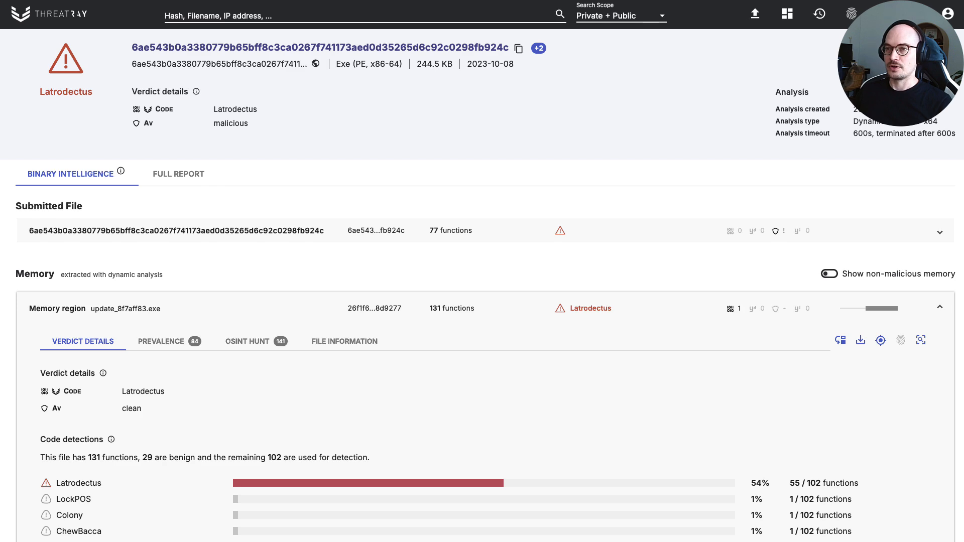
Step: Browse the OSINT Hunt samples for the update_8f7aff83.exe memory region and open the 2024-05-03 match located at 1304 | 0x510000
left_click(252, 349)
scroll(280, 382, "down", 3)
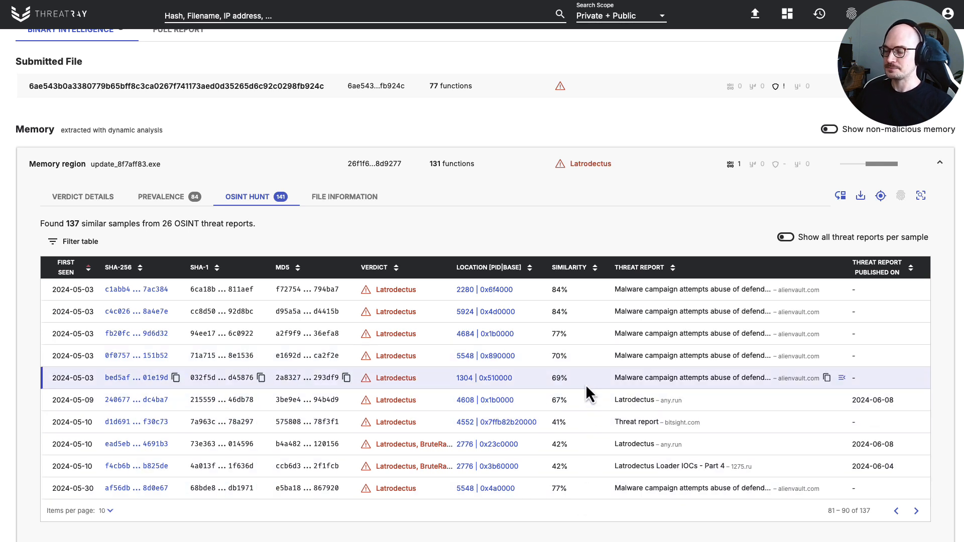
left_click(500, 382)
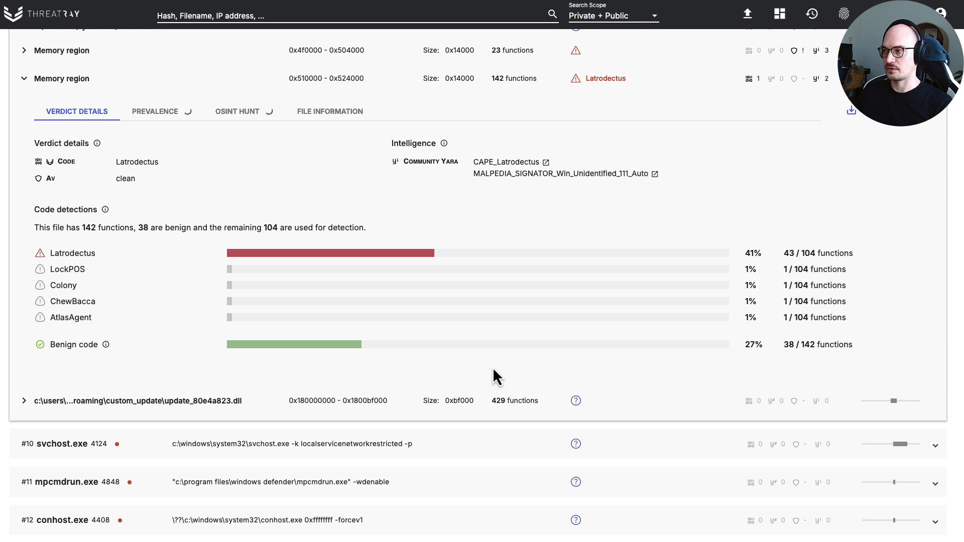
Step: Show the file information of the 0x510000 Latrodectus memory region and select its SHA256 hash
scroll(481, 386, "up", 1)
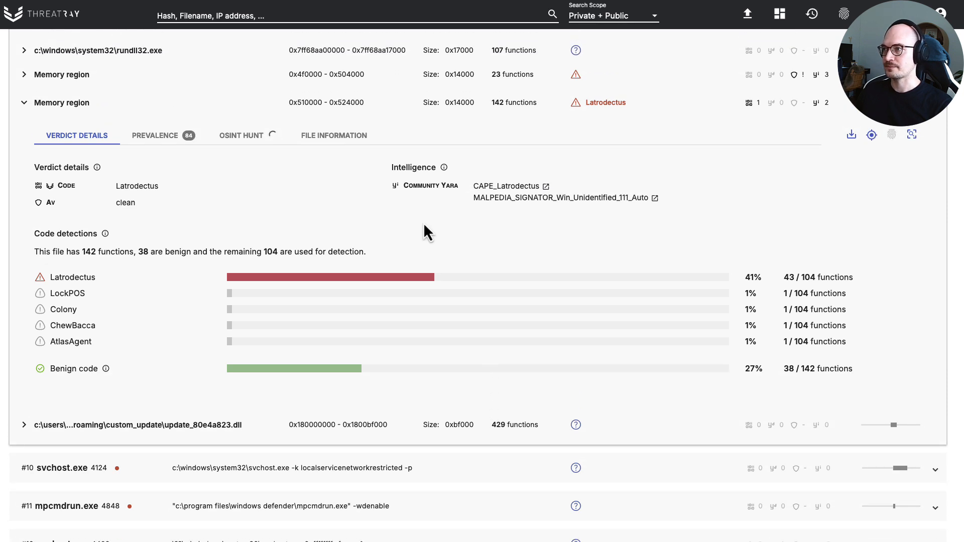
left_click(338, 143)
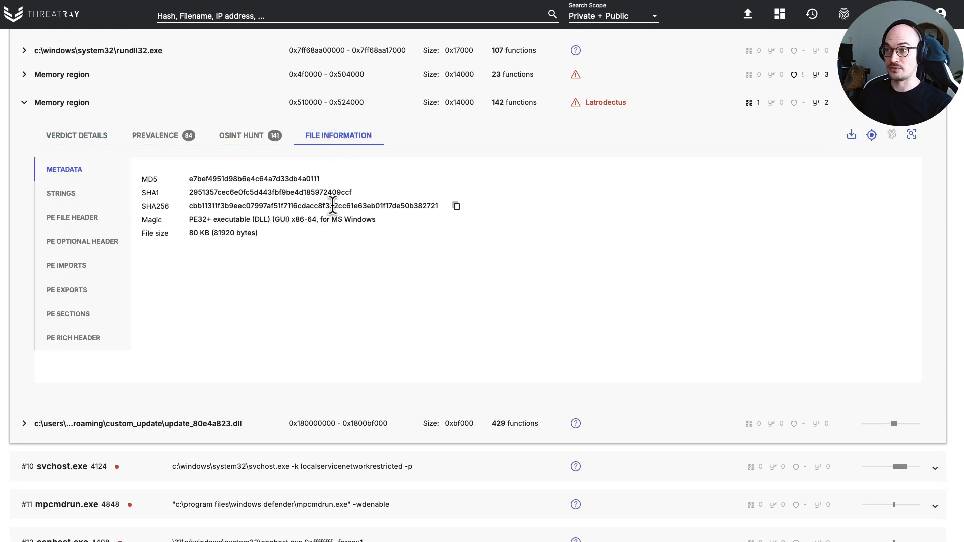
double_click(334, 205)
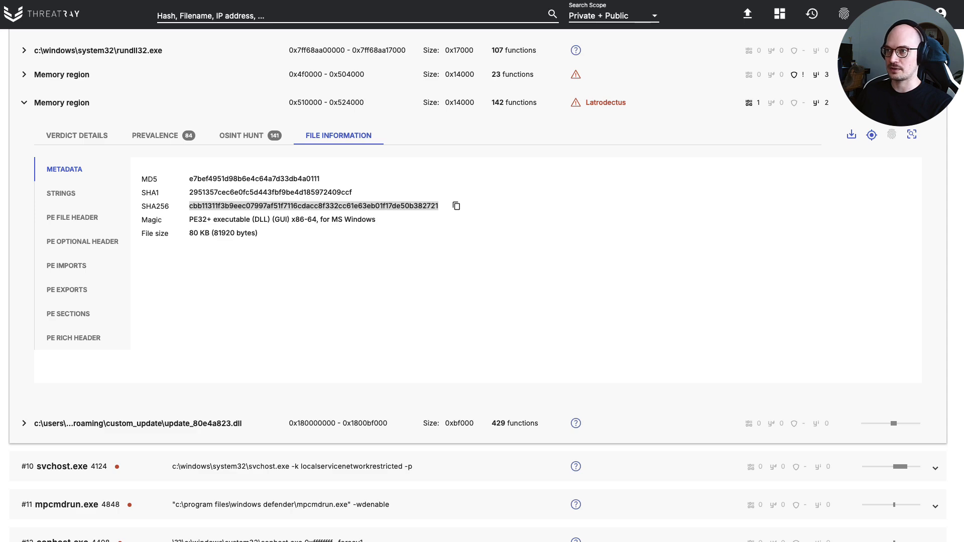
Step: Switch to the terminal, review the listed dev samples, and run strings -a -eb on the sample whose hash starts with fabb74b29b
key("alt+Tab")
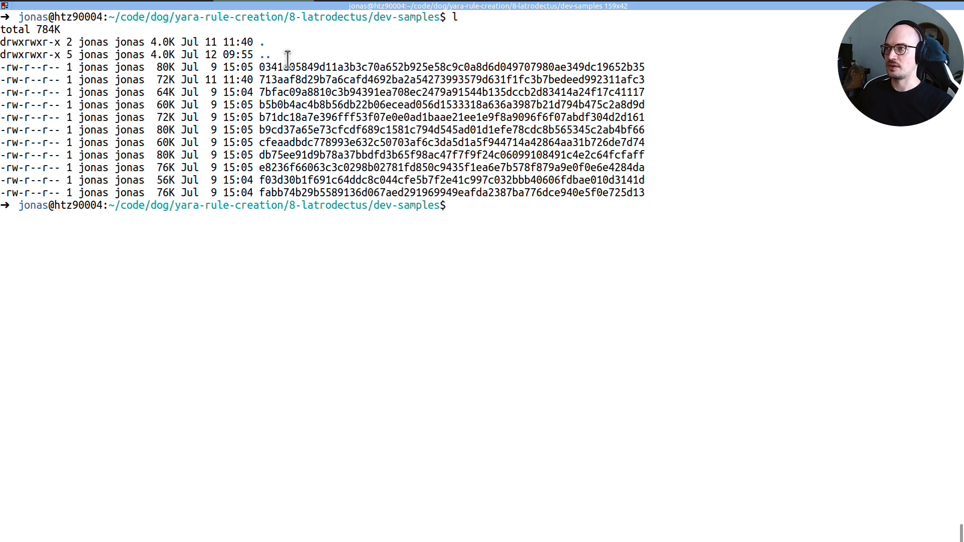
left_click_drag(287, 60, 291, 192)
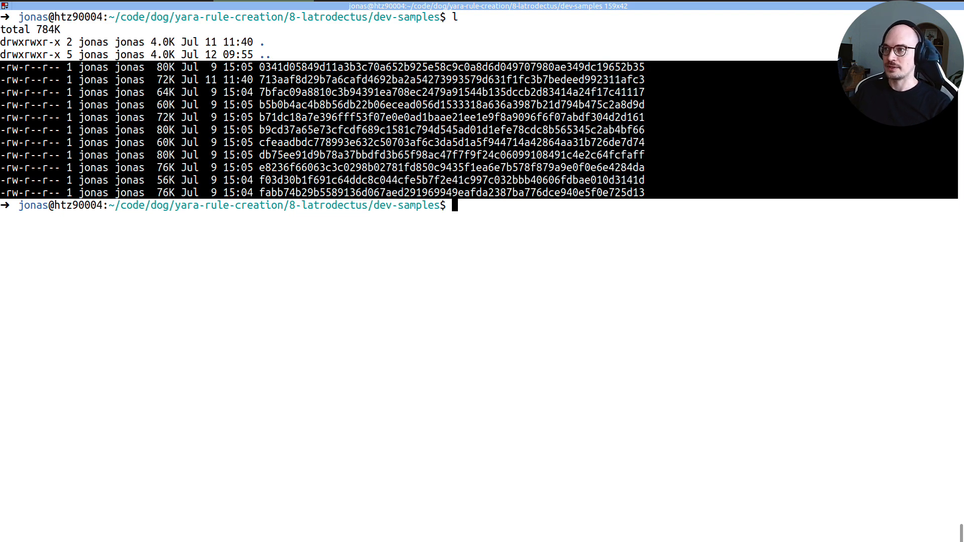
left_click(161, 350)
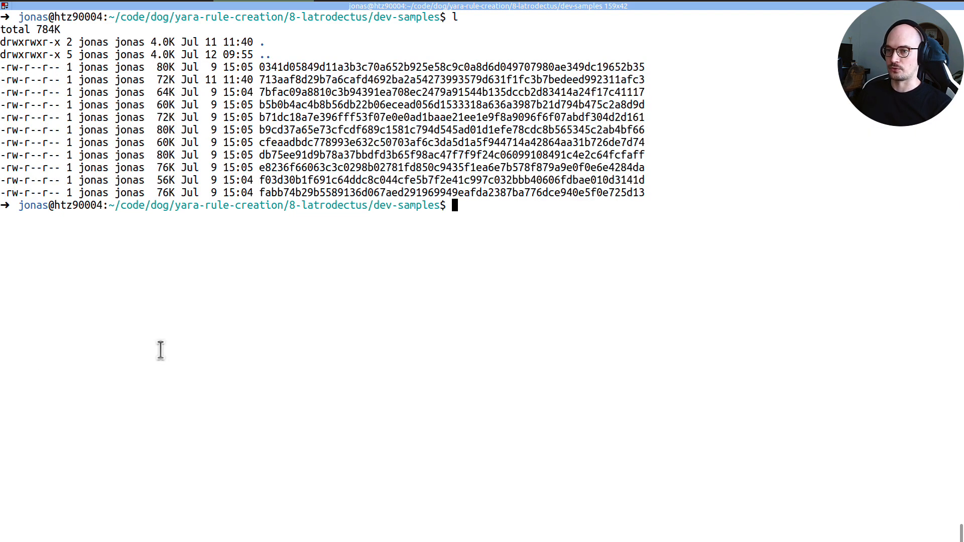
type("string")
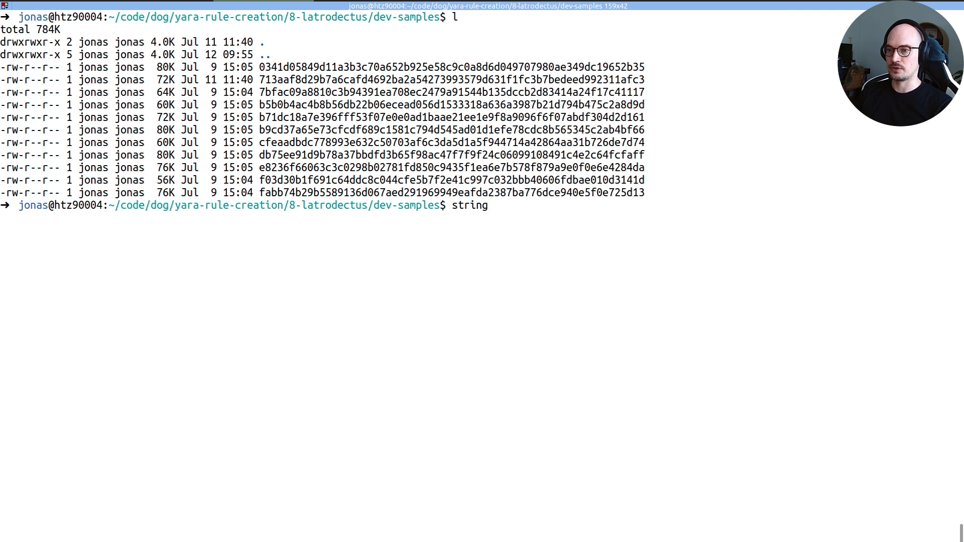
type("s -a -eb ")
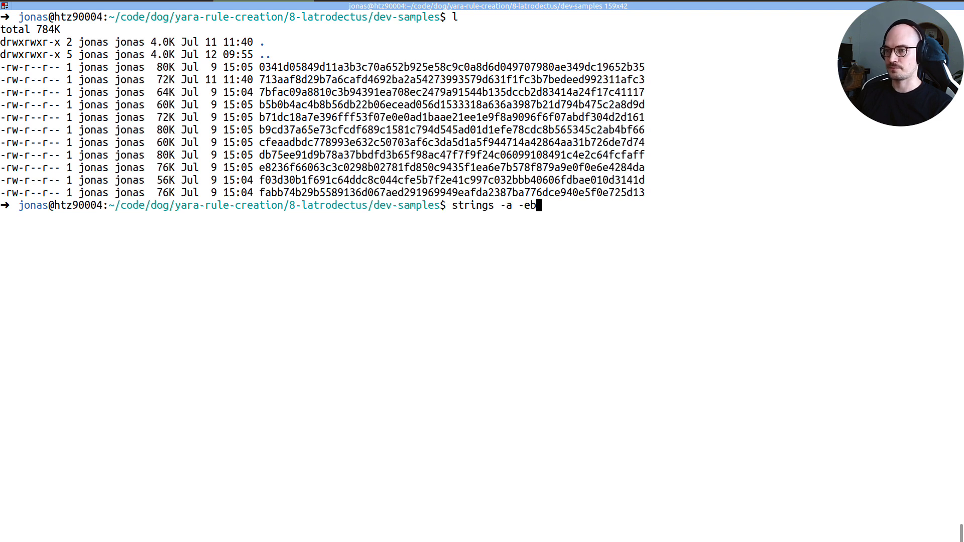
type("fb")
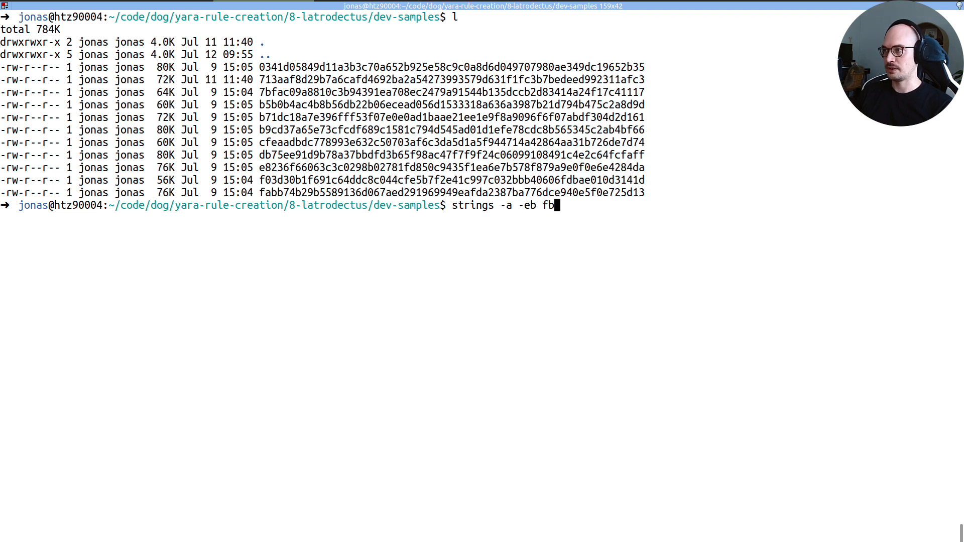
key("Tab")
key("Return")
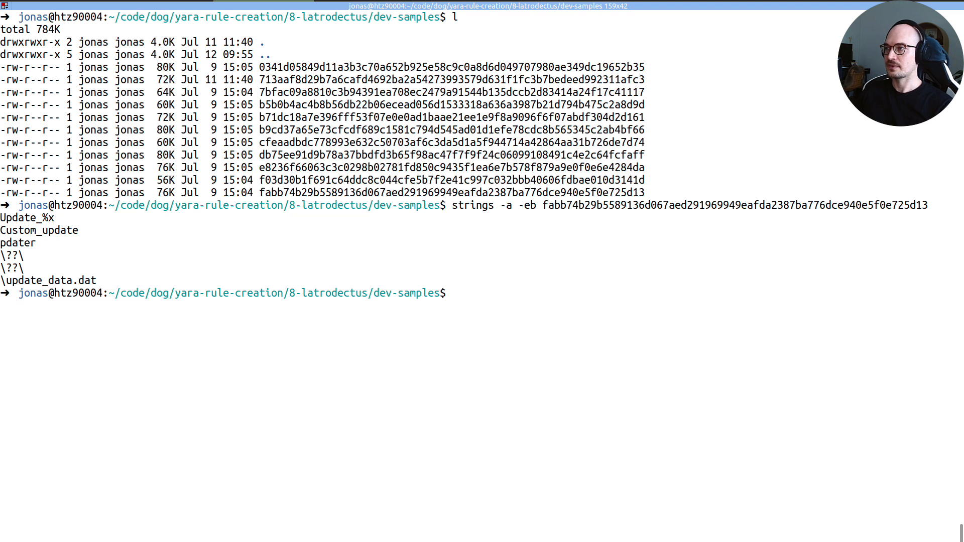
Step: Examine the extracted strings, and run strings -a -eb on the sample starting with 0341d05849 for comparison
left_click_drag(75, 218, 86, 284)
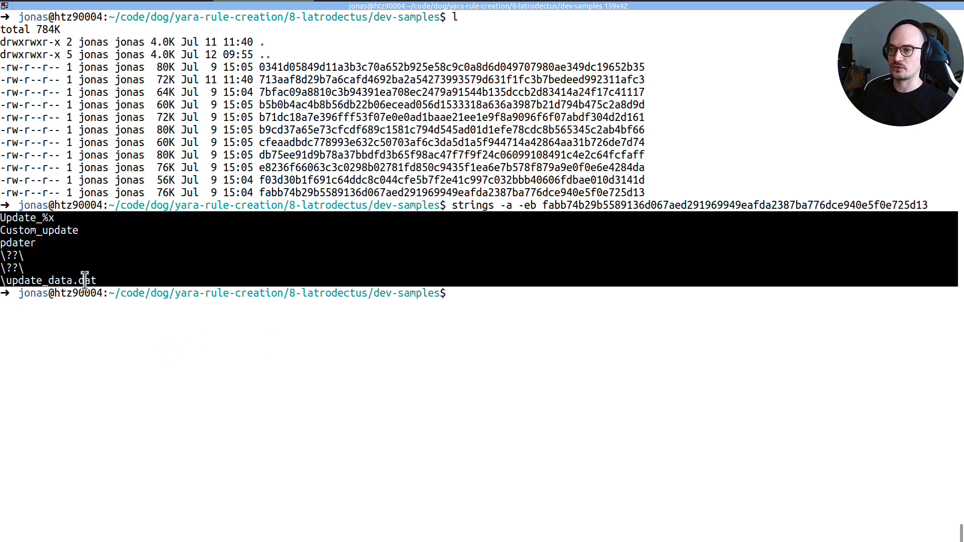
left_click(82, 240)
key("Up")
key("ctrl+w")
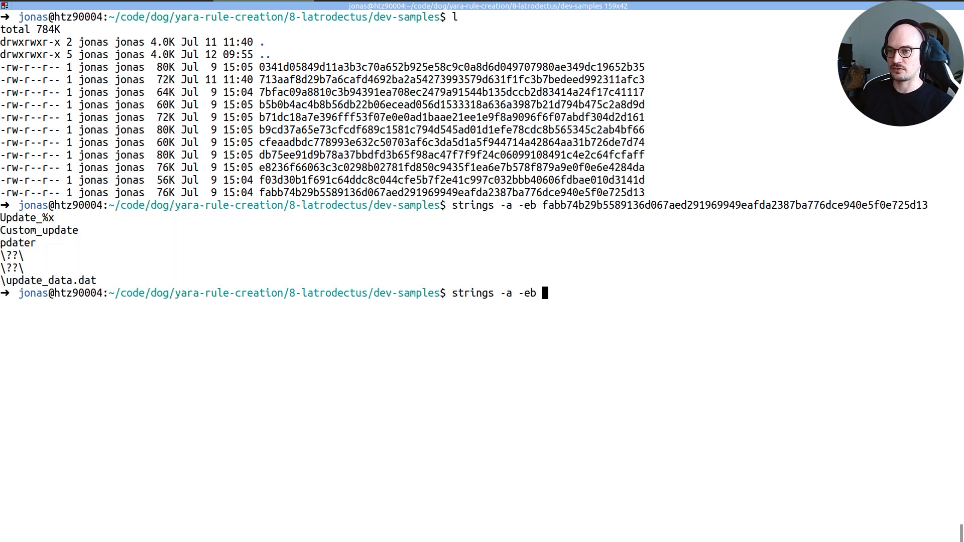
type("03")
key("Tab")
key("Return")
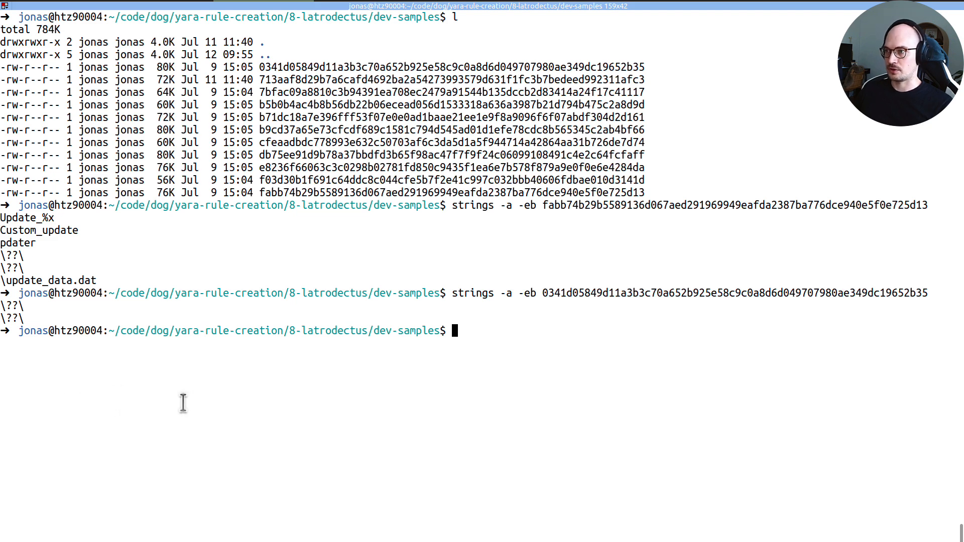
Step: Switch to the IDA database of sample 713aaf8d and cluster the file with Threatray against the ten copied sample hashes
key("alt+Tab")
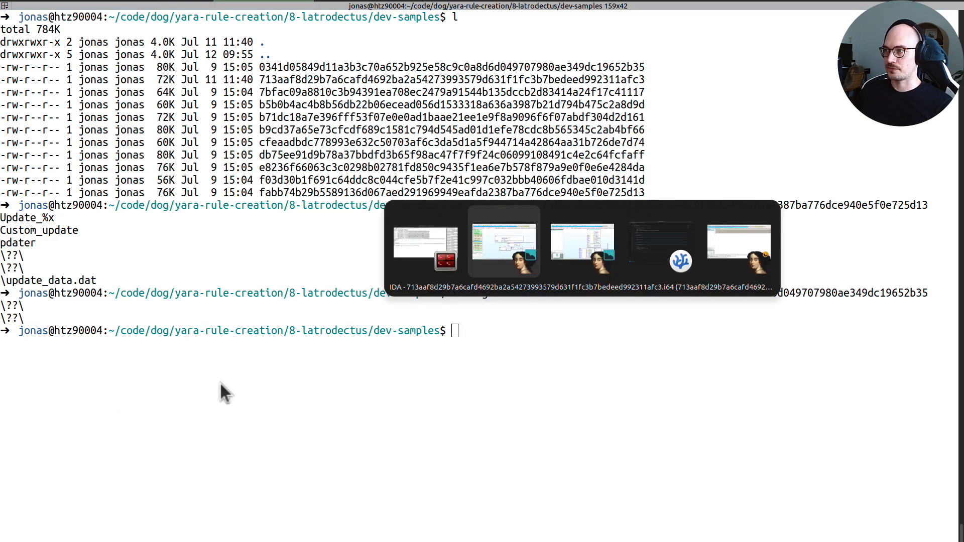
left_click(490, 254)
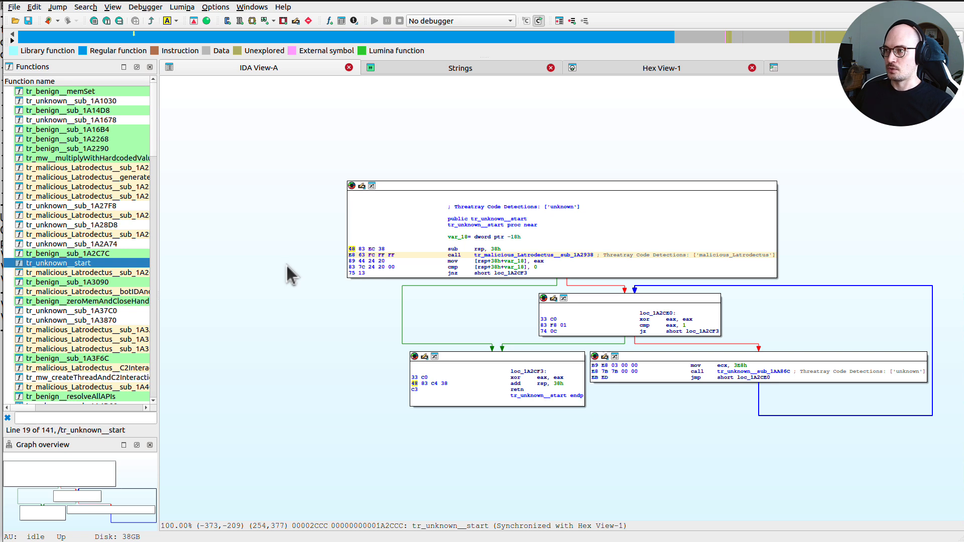
scroll(263, 272, "right", 2)
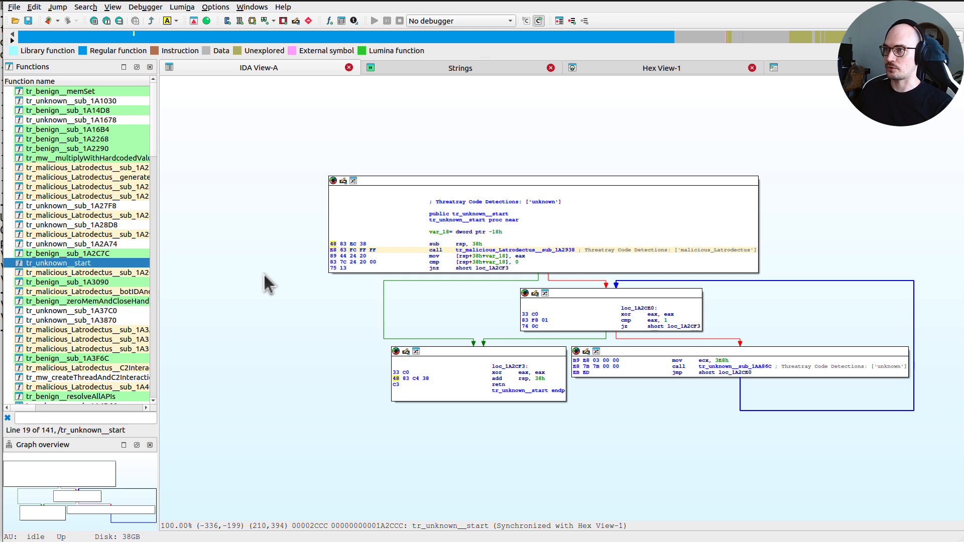
right_click(226, 233)
mouse_move(295, 342)
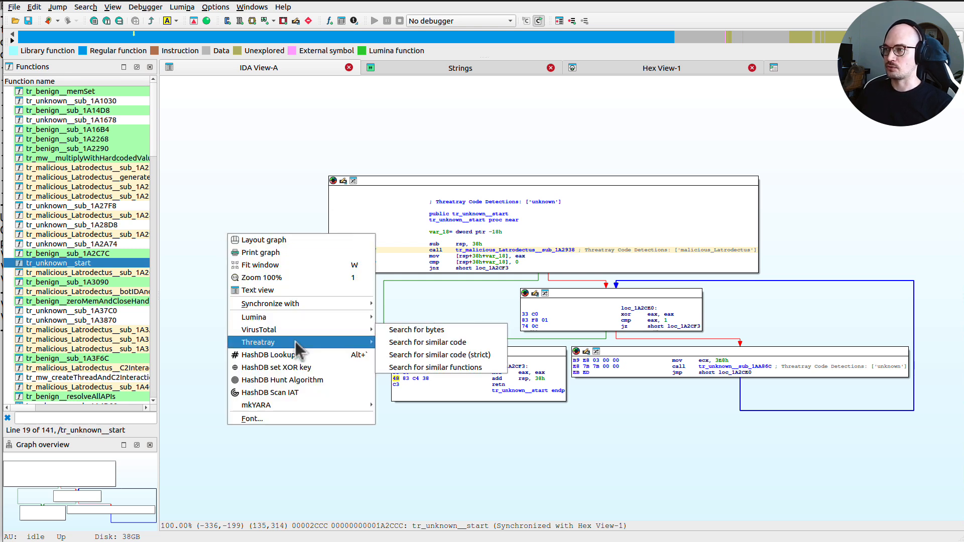
left_click(425, 355)
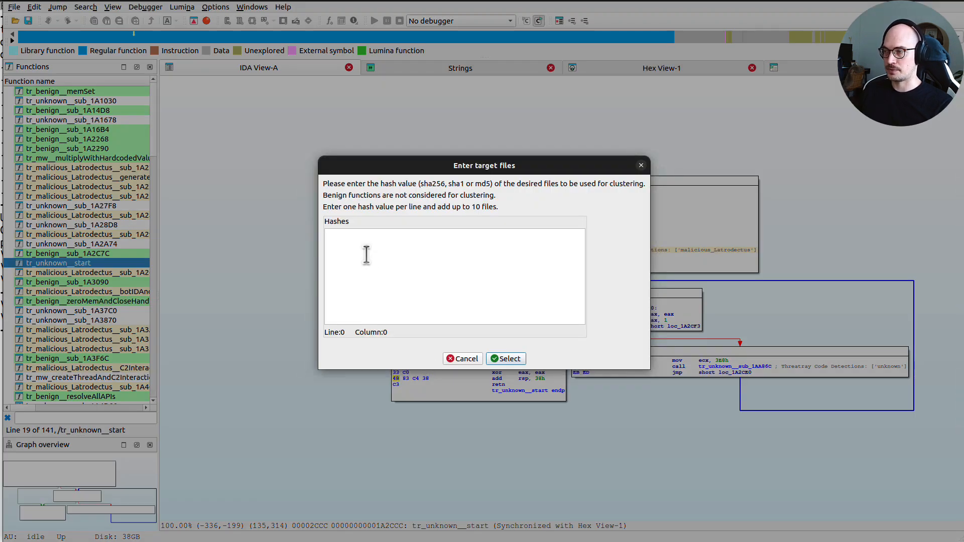
key("ctrl+v")
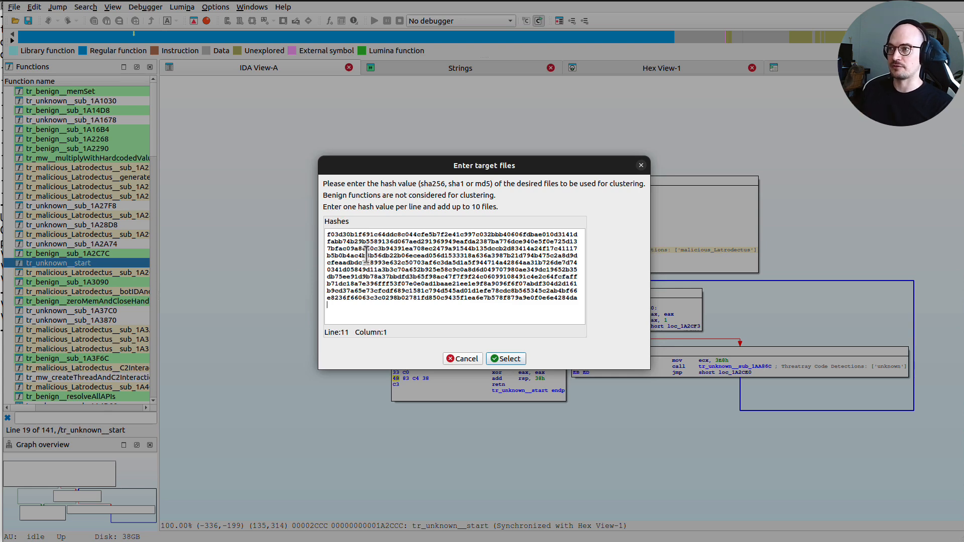
left_click(501, 358)
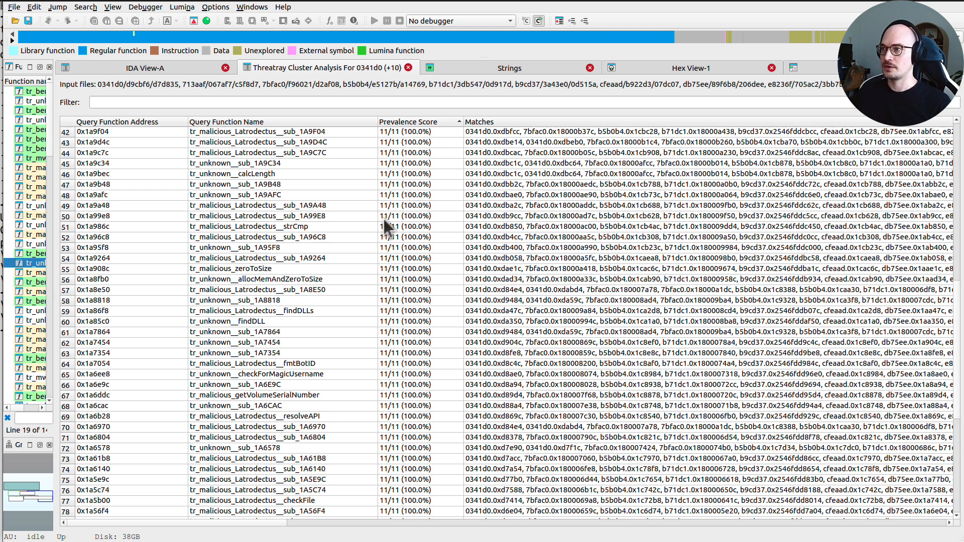
Step: Open the function tr_unknown__calcLength from the cluster analysis results and inspect its graph
left_click(281, 174)
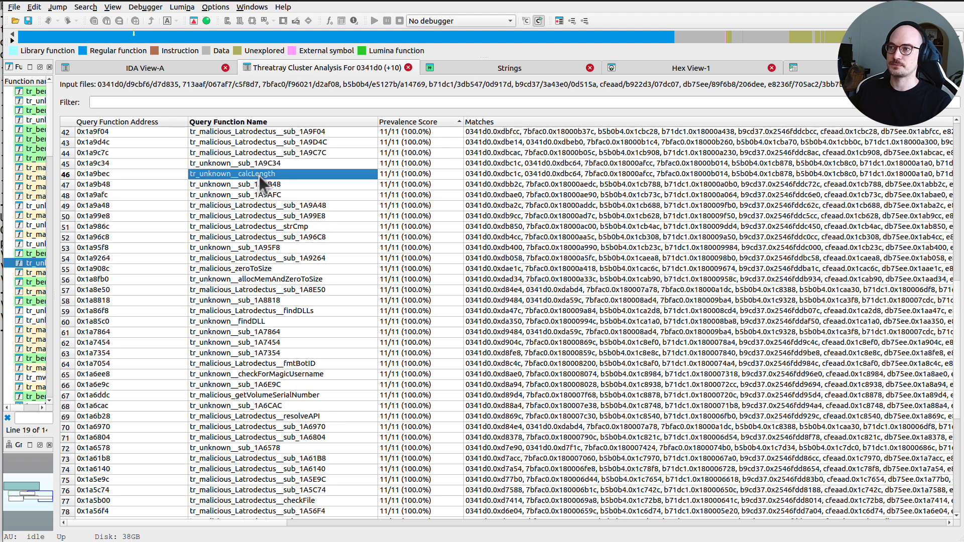
double_click(257, 176)
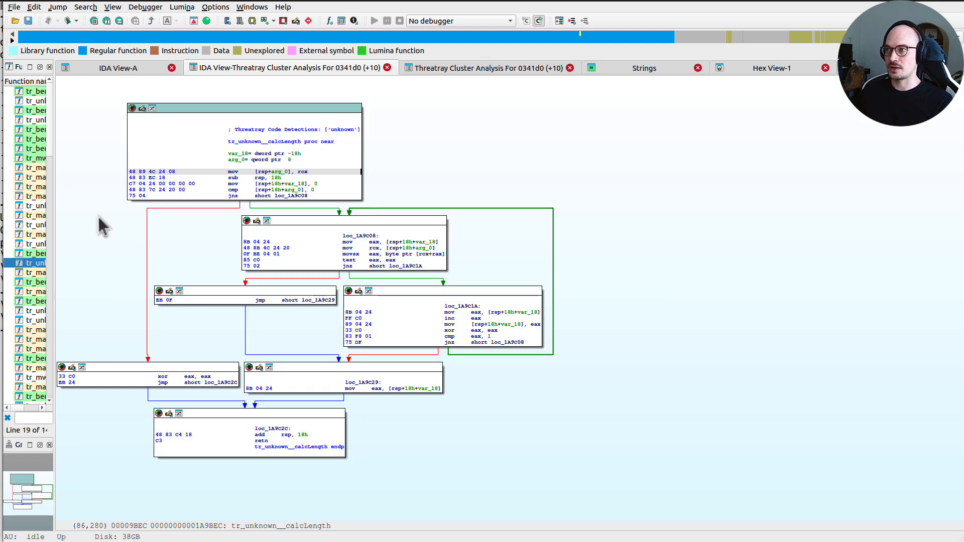
left_click_drag(98, 215, 117, 221)
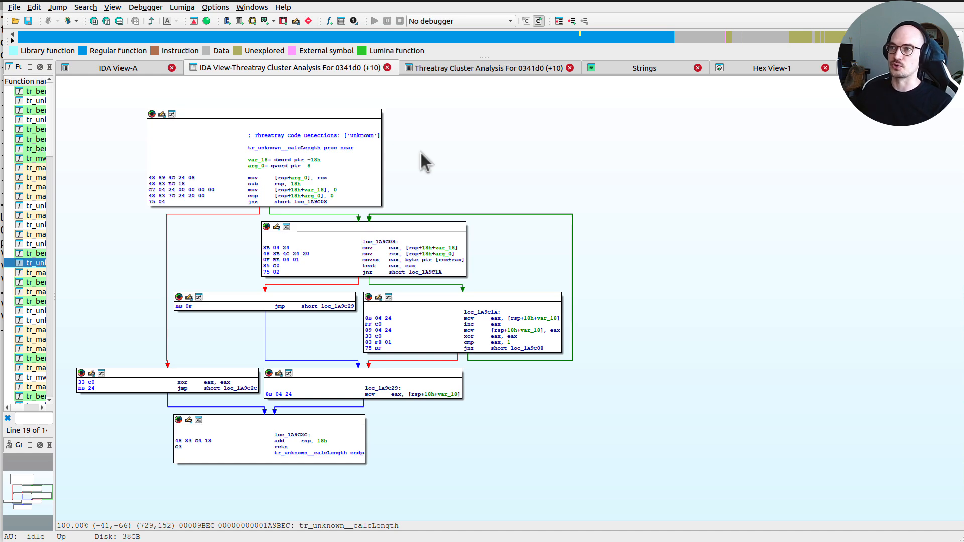
Step: Return to the cluster analysis, open tr_malicious_Latrodectus__fmtBotID, and inspect its graph through to the final block
left_click(449, 71)
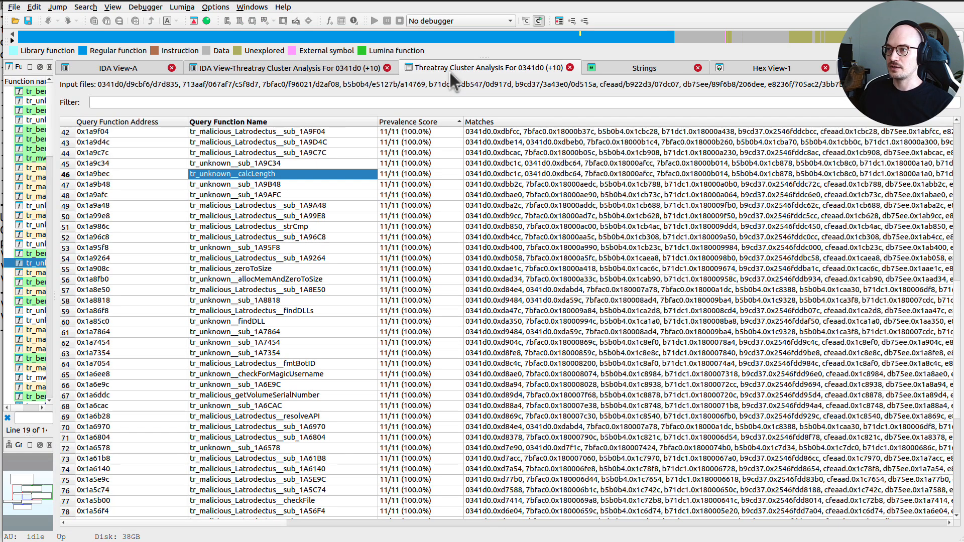
left_click(322, 364)
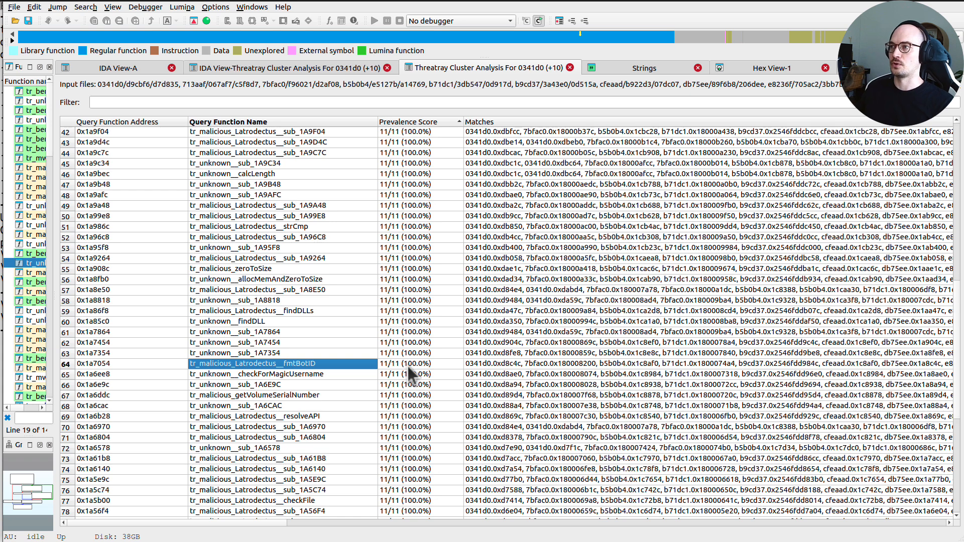
double_click(263, 366)
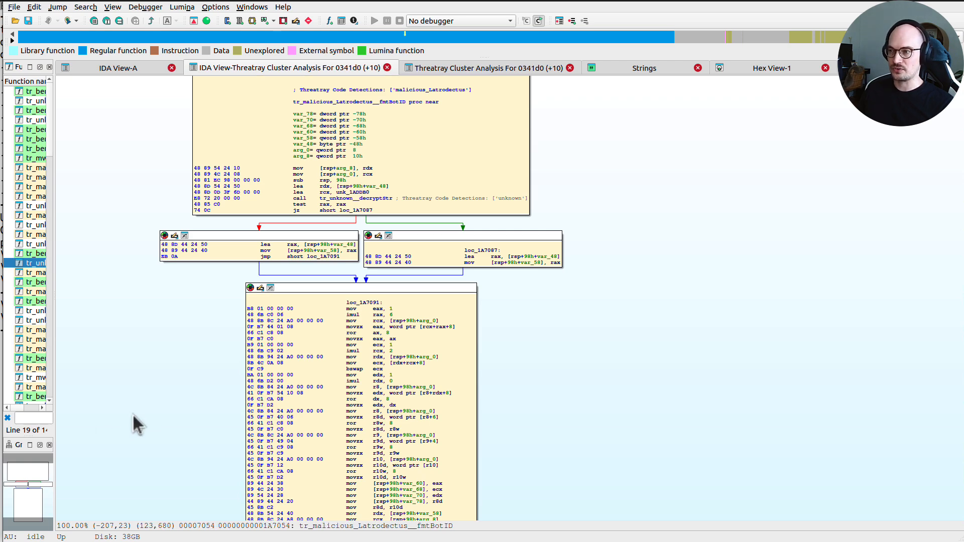
scroll(164, 388, "down", 1)
scroll(165, 388, "down", 3)
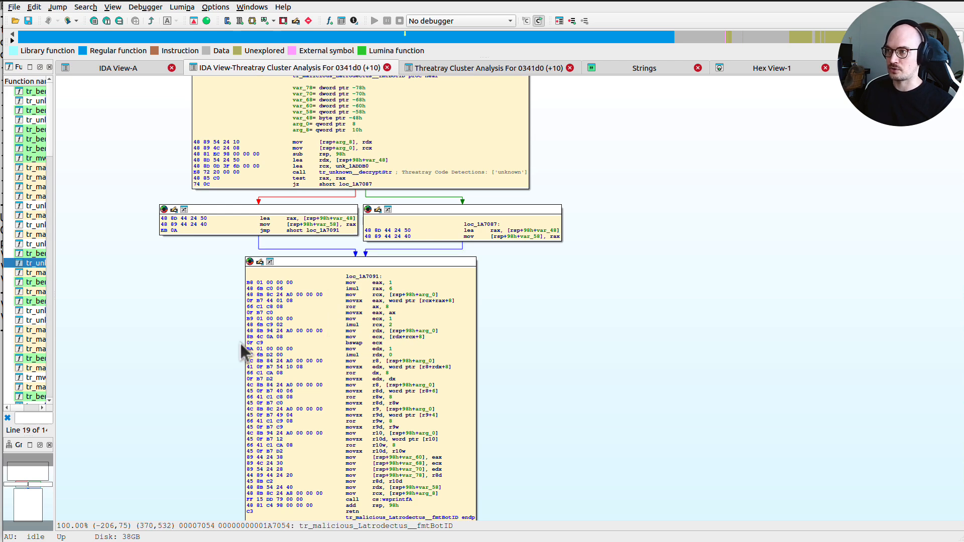
scroll(215, 350, "down", 3)
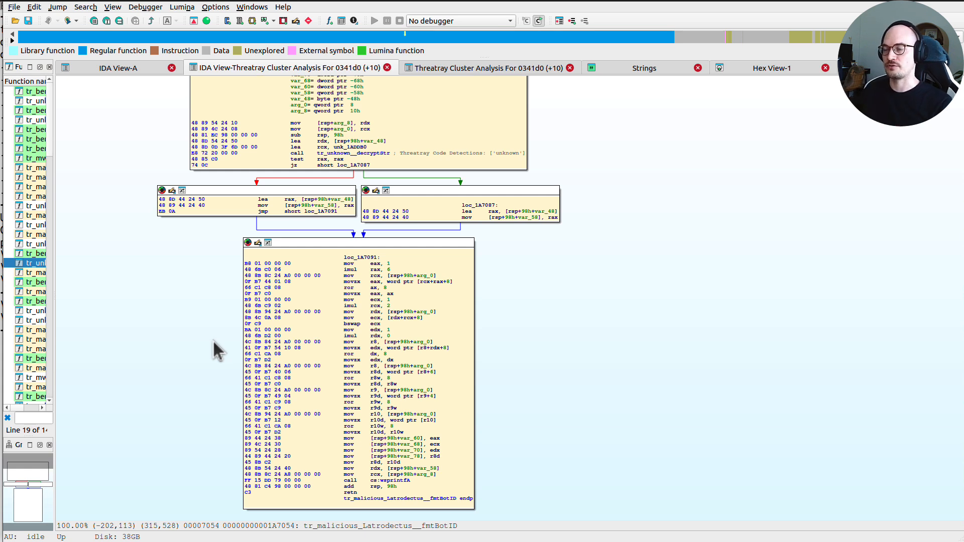
Step: Run a Threatray Function Retrohunt on fmtBotID and review the malware families of the matching files through the oldest analyses
right_click(213, 275)
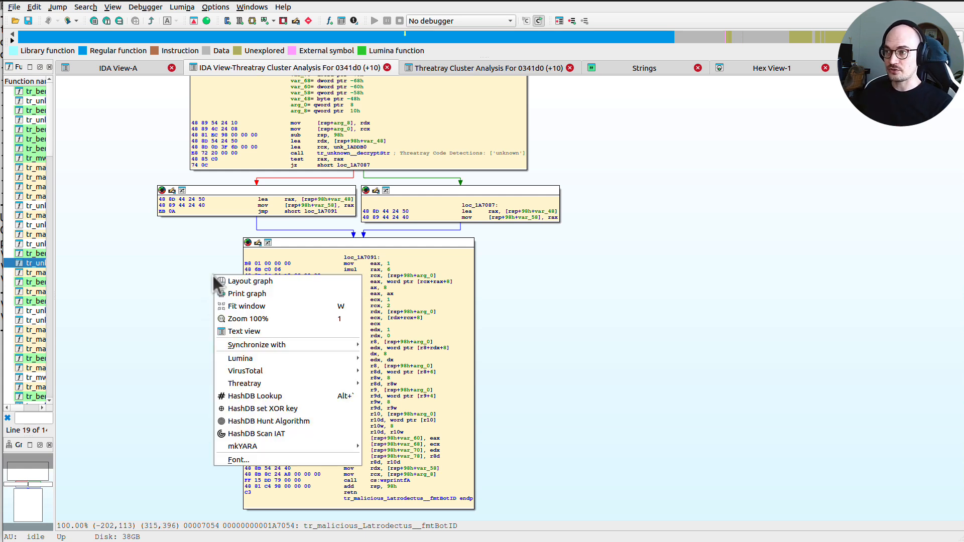
mouse_move(284, 383)
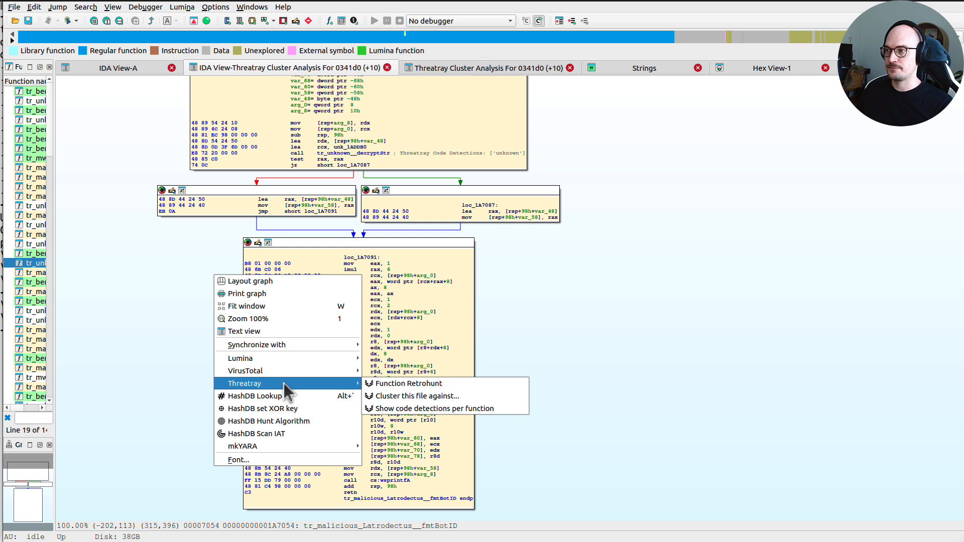
left_click(423, 388)
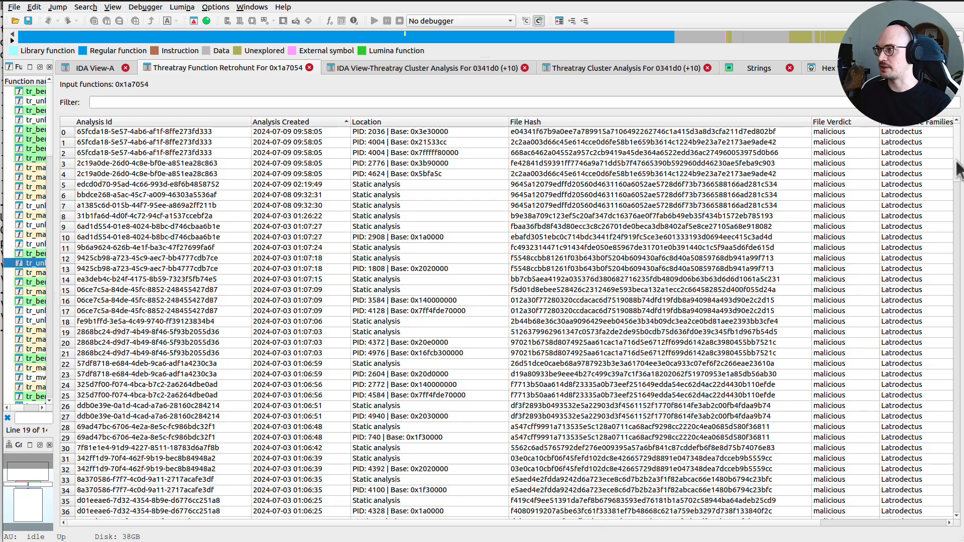
scroll(957, 171, "down", 4)
left_click(909, 164)
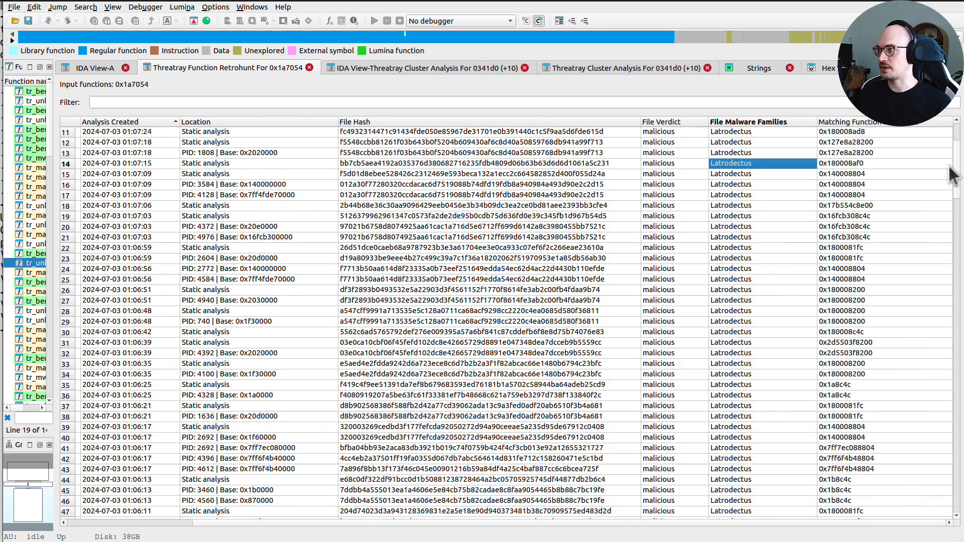
left_click_drag(956, 173, 954, 448)
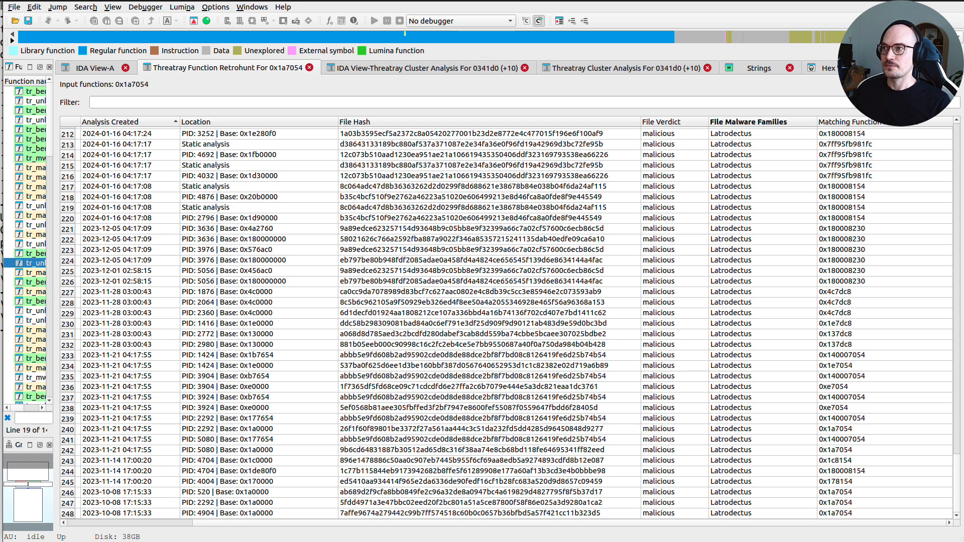
Step: Close the Function Retrohunt results for 0x1a7054 and return to the graph of tr_malicious_Latrodectus__fmtBotID
left_click(309, 68)
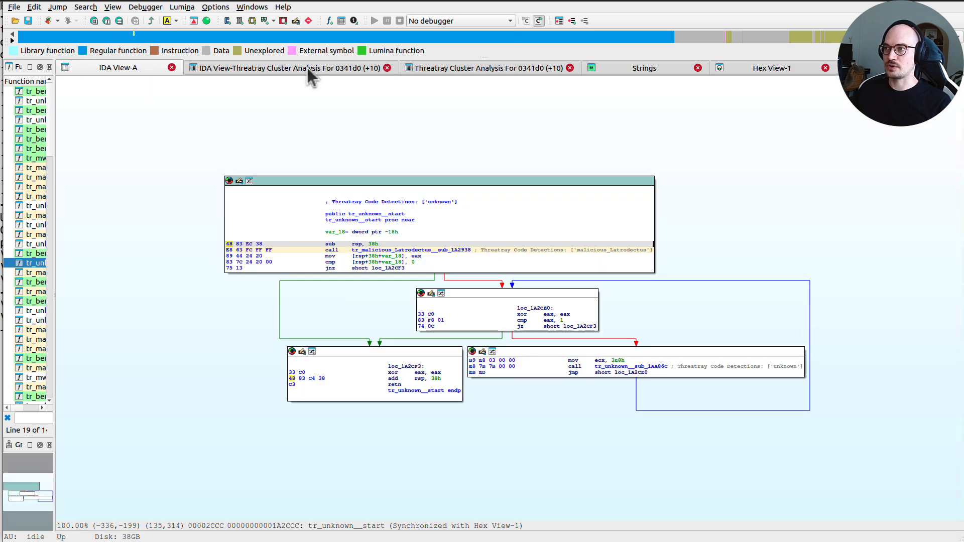
left_click(299, 67)
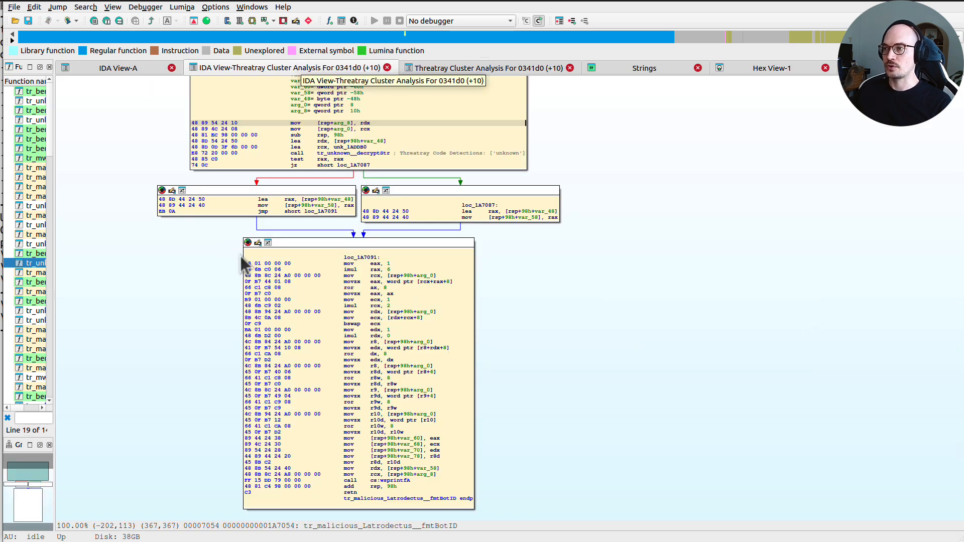
scroll(193, 261, "up", 1)
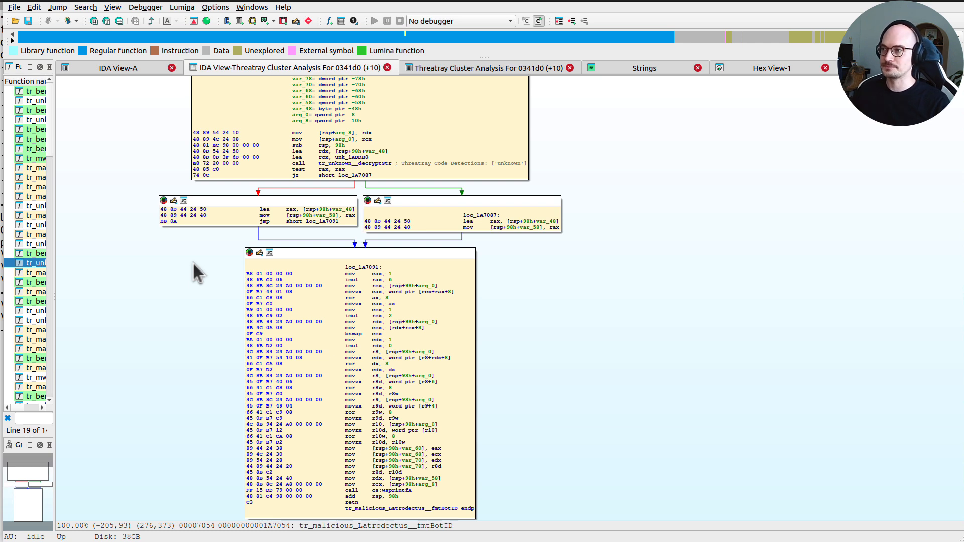
Step: Select the final block loc_1A7091 from its first instruction through add rsp, 98h and generate a loose YARA rule with mkYARA
left_click(247, 274)
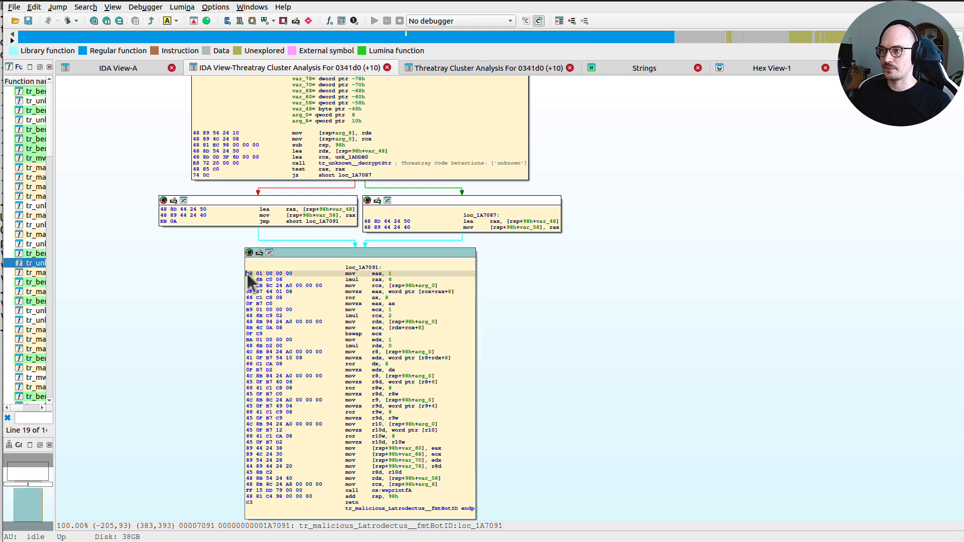
left_click_drag(250, 281, 374, 497)
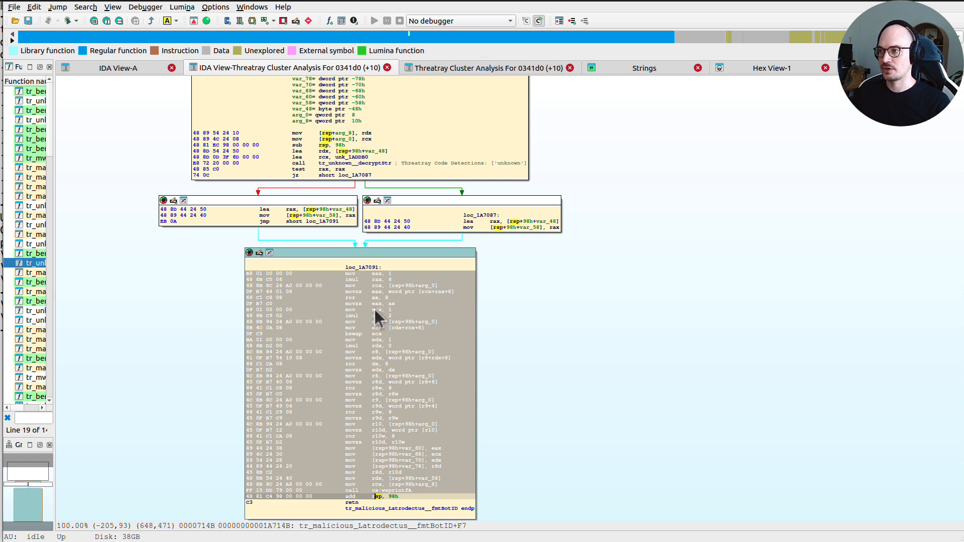
right_click(323, 342)
mouse_move(466, 318)
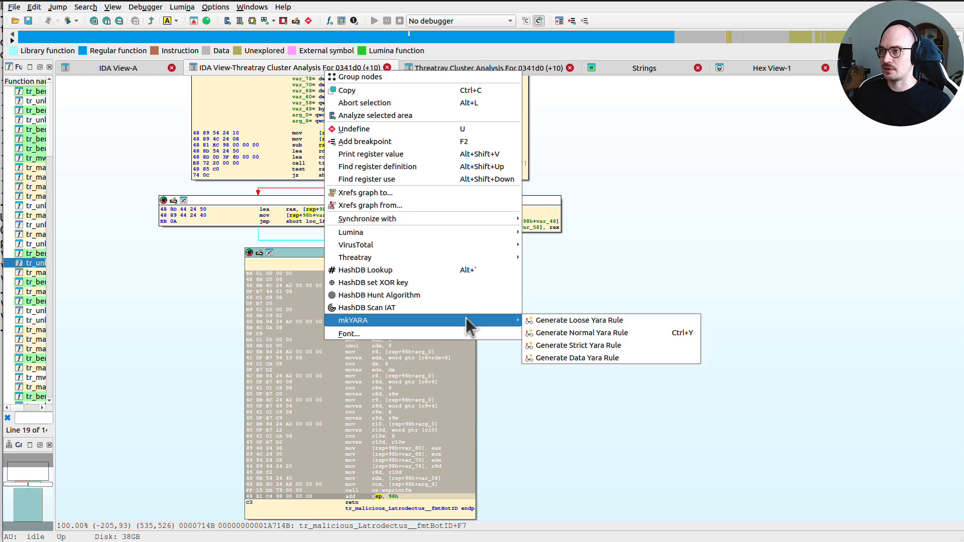
left_click(597, 324)
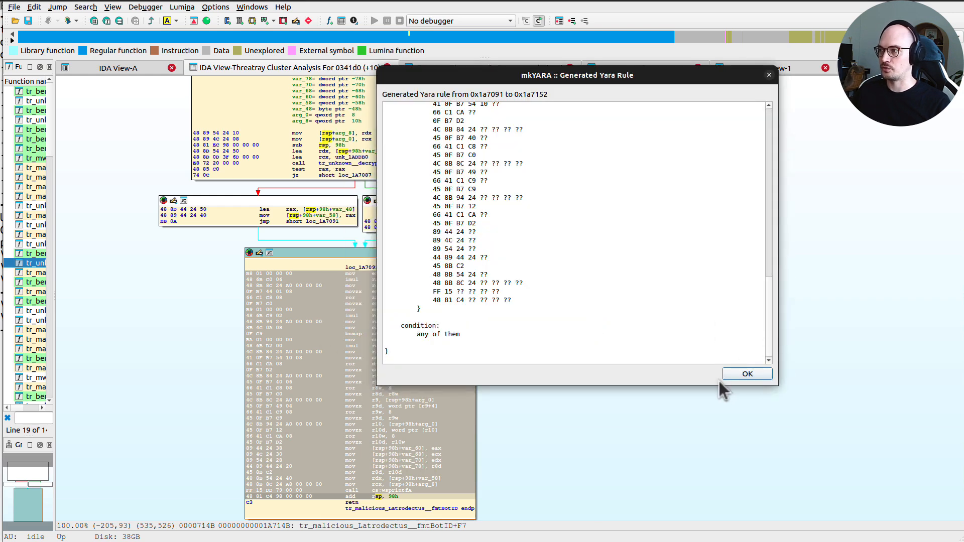
Step: Enlarge the generated rule window, review the disassembly comment and the $chunk_1 byte pattern, and close the window
left_click_drag(709, 386, 703, 467)
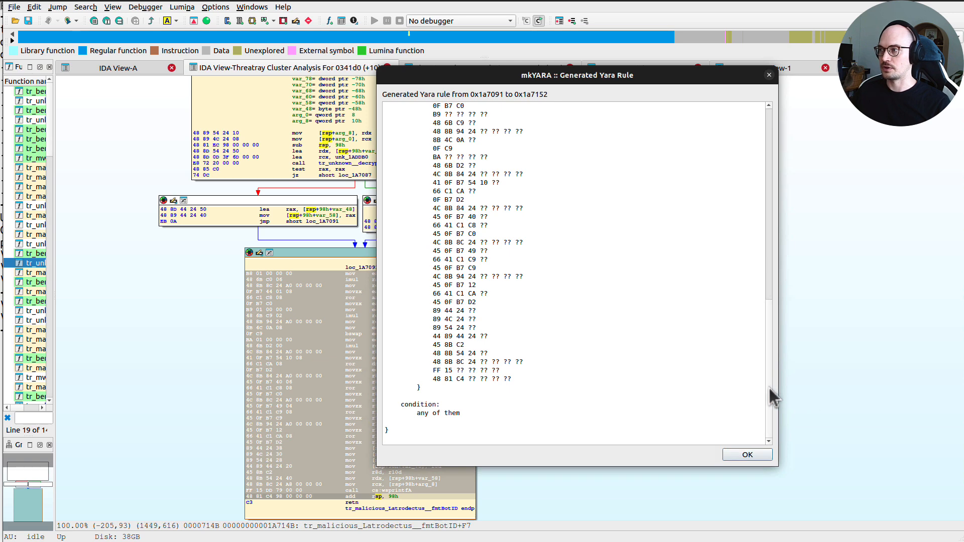
left_click_drag(770, 397, 777, 120)
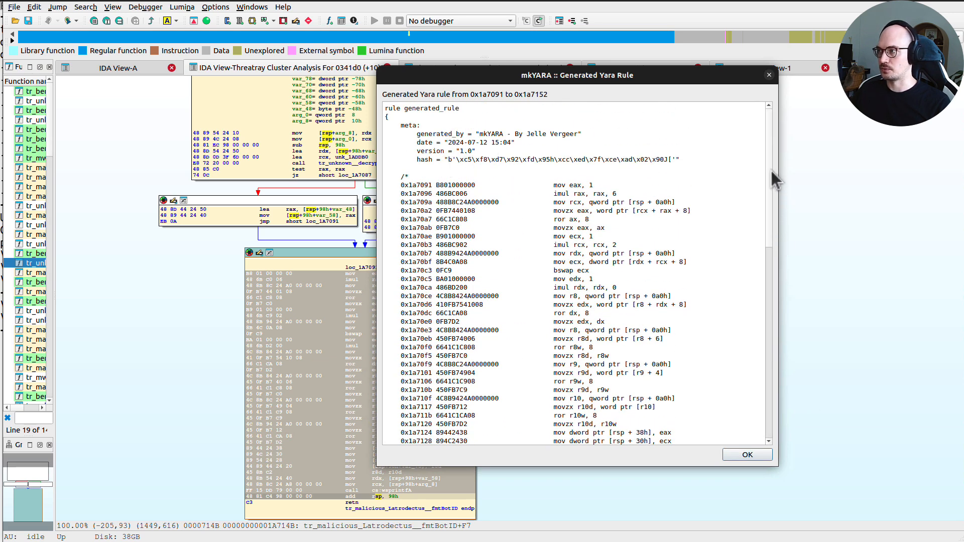
scroll(766, 240, "down", 2)
left_click_drag(765, 240, 768, 327)
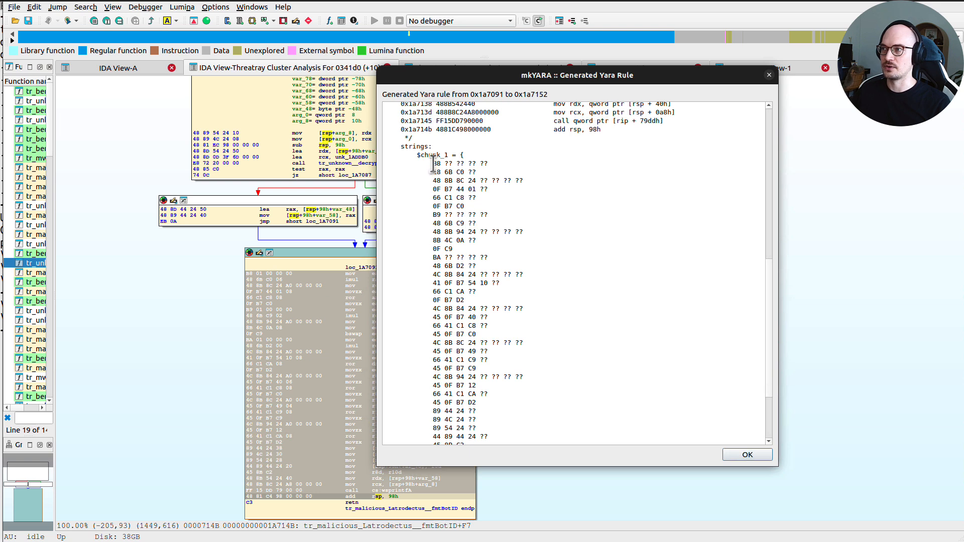
left_click_drag(433, 164, 507, 165)
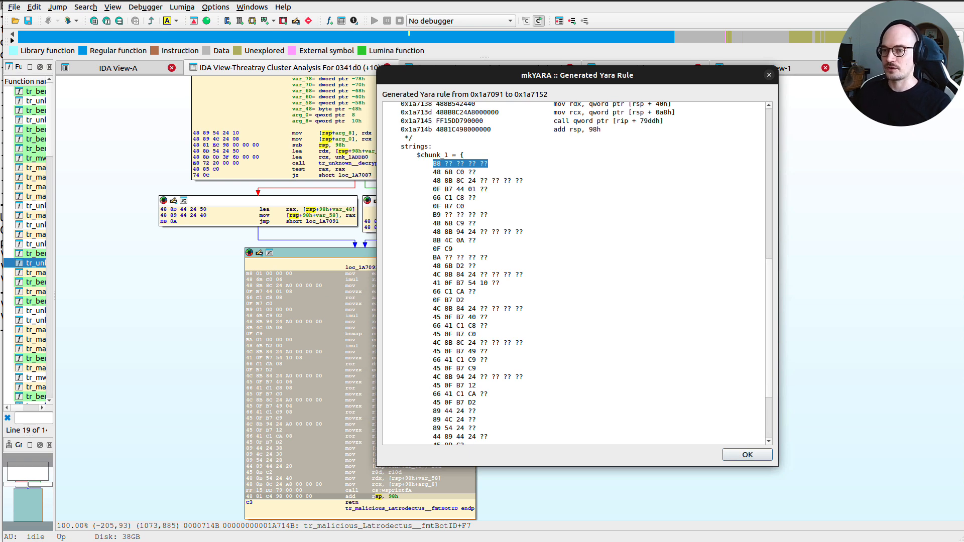
left_click(748, 455)
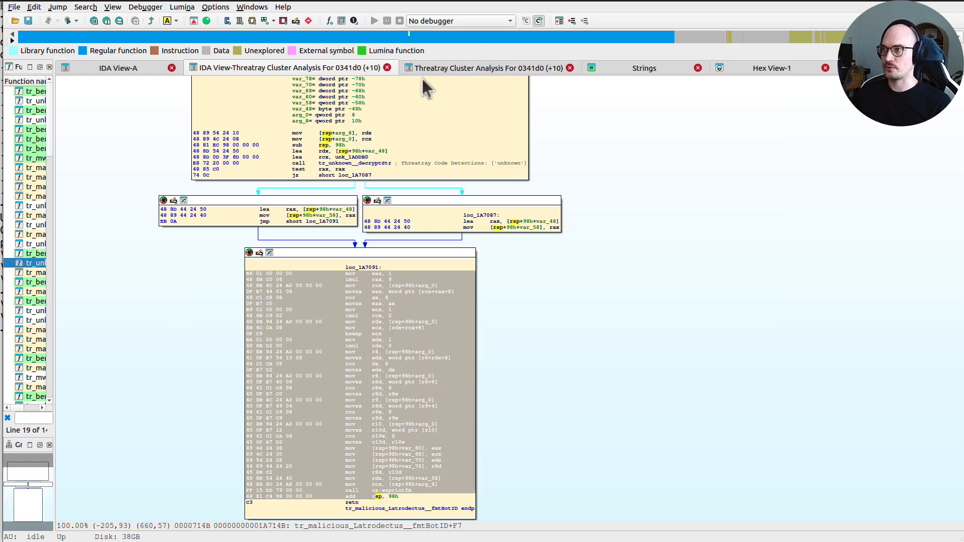
Step: Select tr_unknown__sub_1A7454 in the cluster analysis results and switch to rule.yar in VSCodium
left_click(443, 69)
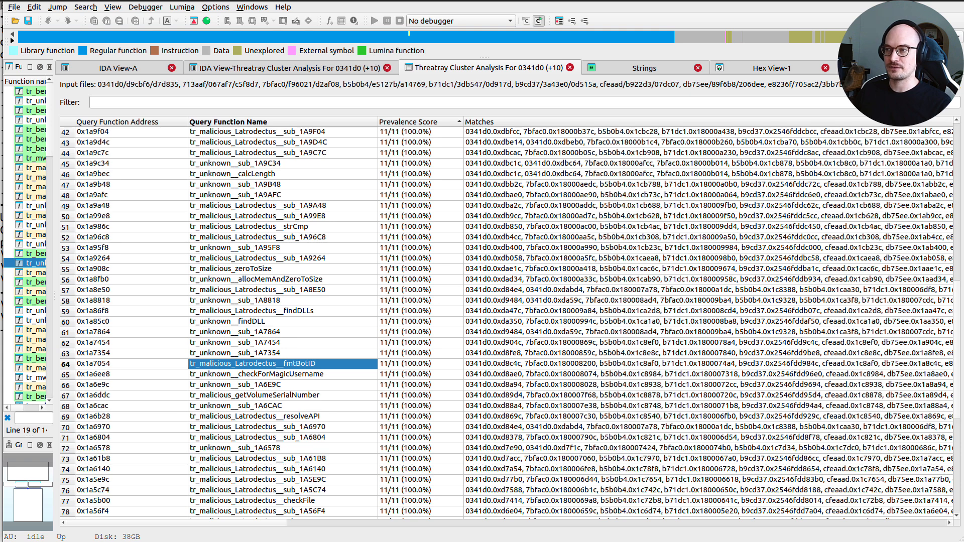
left_click(256, 343)
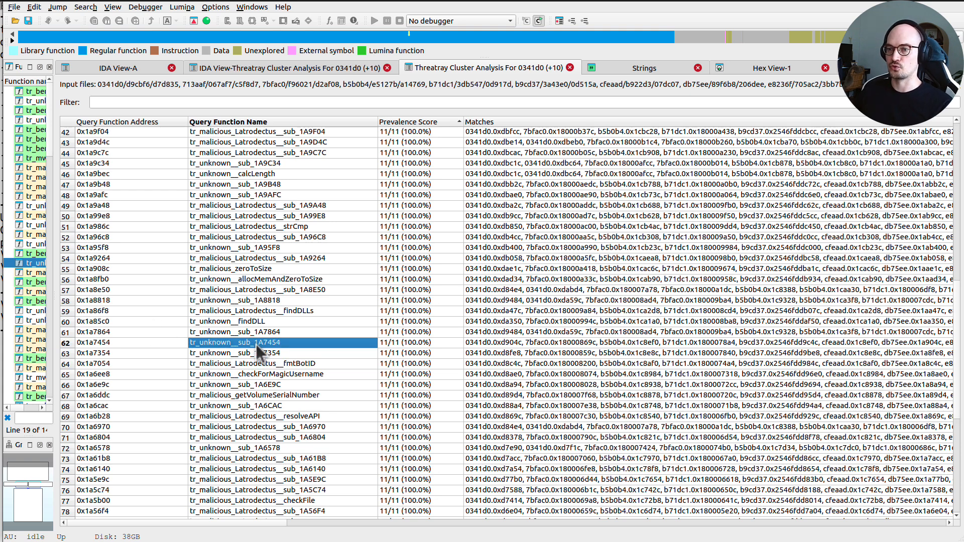
key("alt+Tab")
key("alt+Tab")
key("alt+Tab")
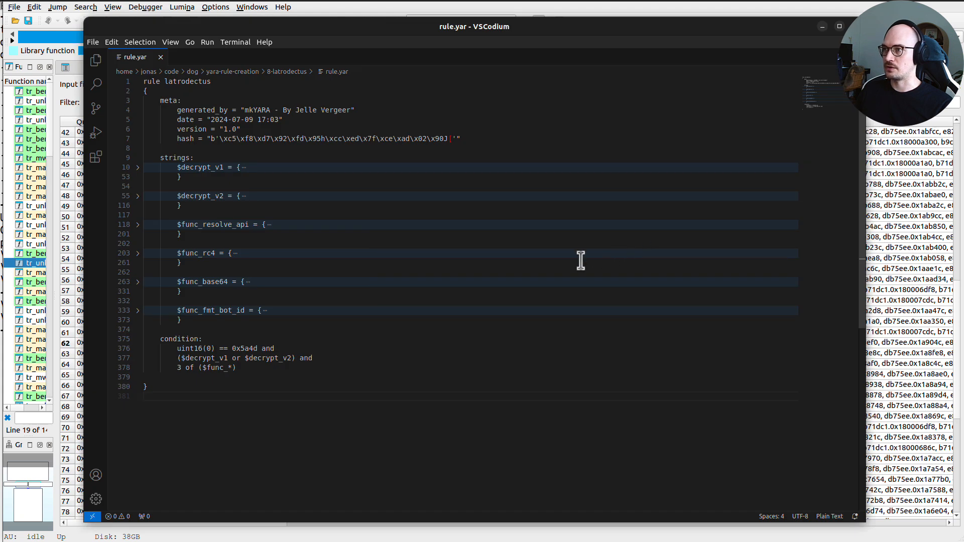
Step: Examine the rule's function strings $func_resolve_api, $func_rc4, $func_base64 and $func_fmt_bot_id
left_click(209, 147)
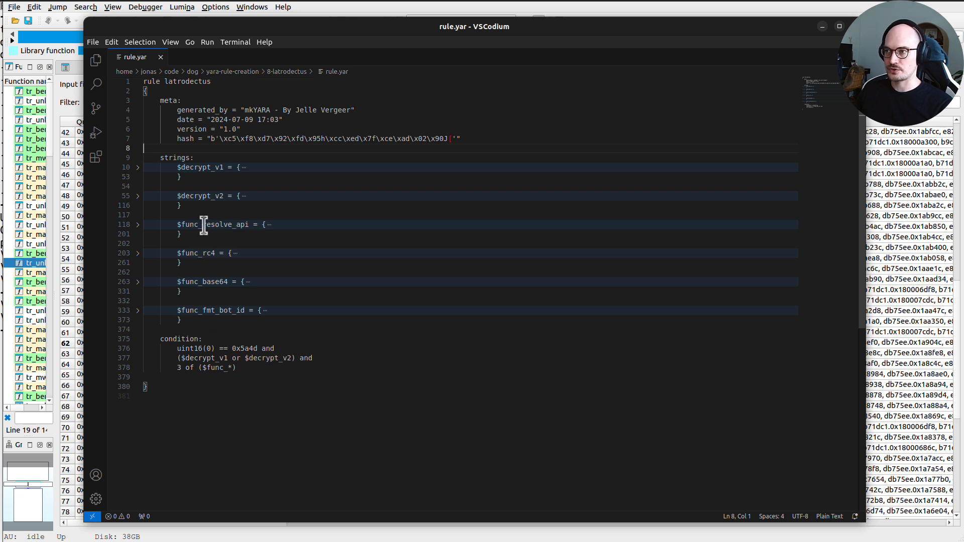
left_click_drag(214, 225, 239, 225)
left_click(198, 253)
double_click(214, 253)
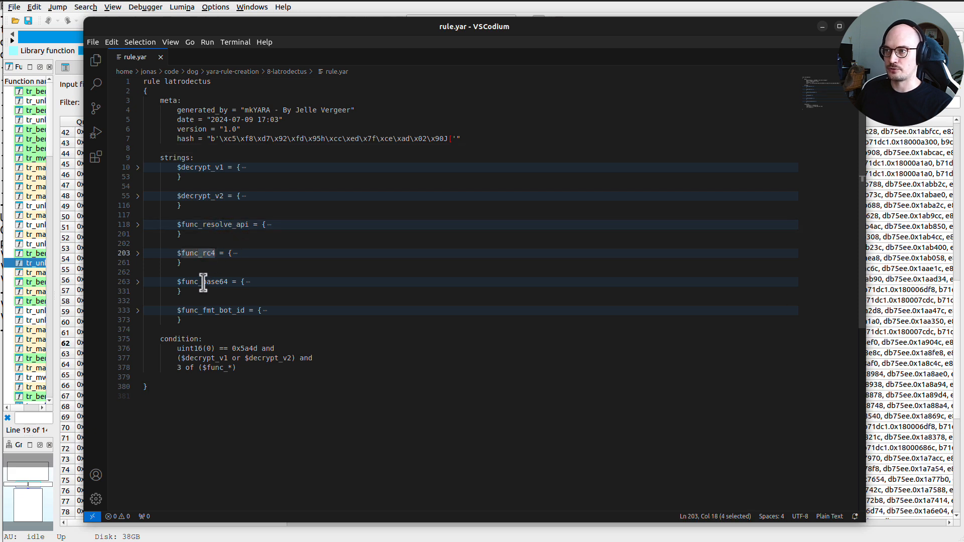
left_click_drag(202, 282, 231, 282)
double_click(226, 282)
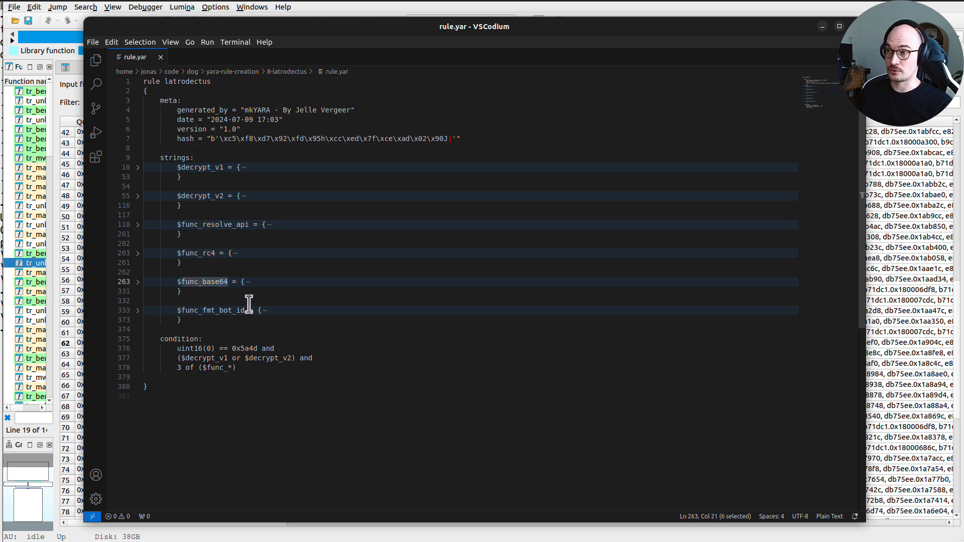
left_click_drag(199, 310, 250, 310)
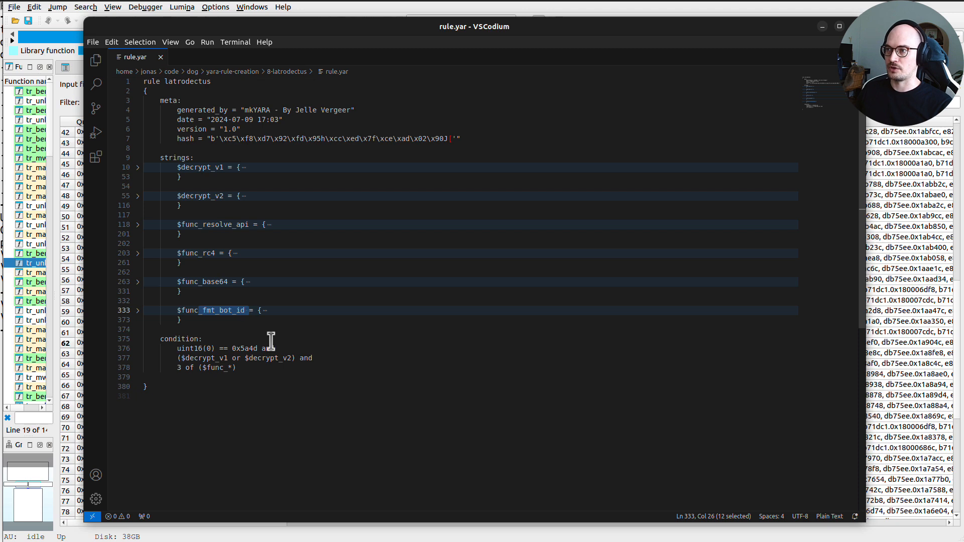
Step: Unfold $func_base64, read through its byte pattern, and fold it again
left_click(138, 282)
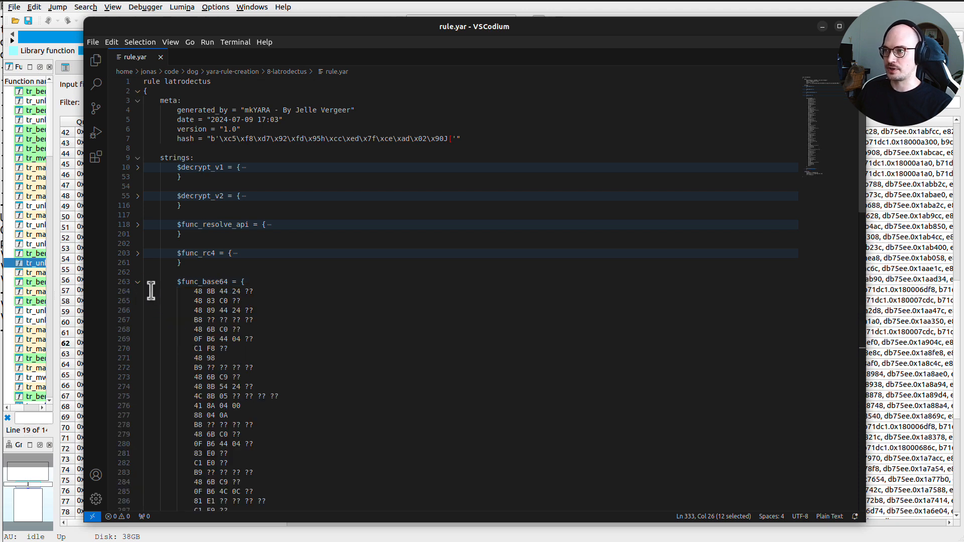
scroll(155, 294, "down", 2)
left_click(259, 237)
scroll(176, 302, "down", 10)
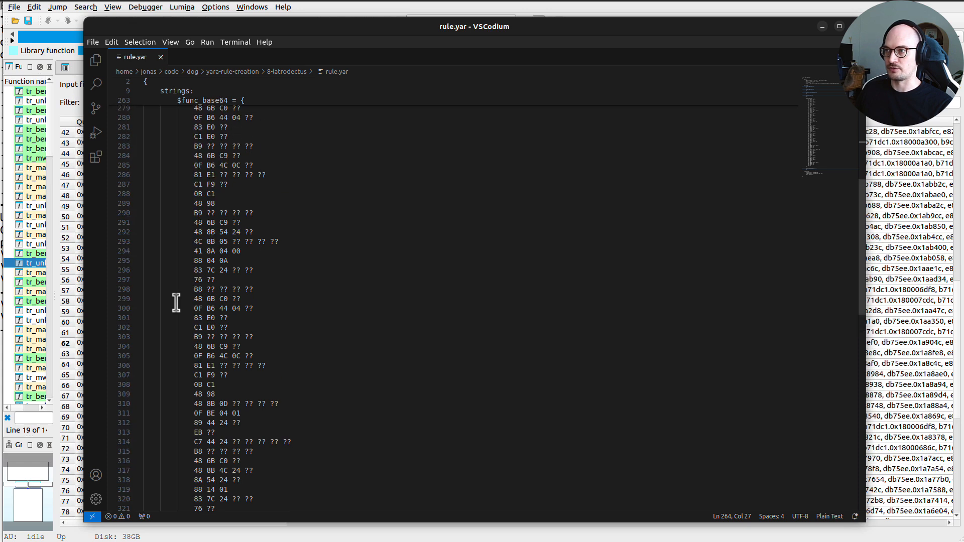
scroll(176, 302, "up", 11)
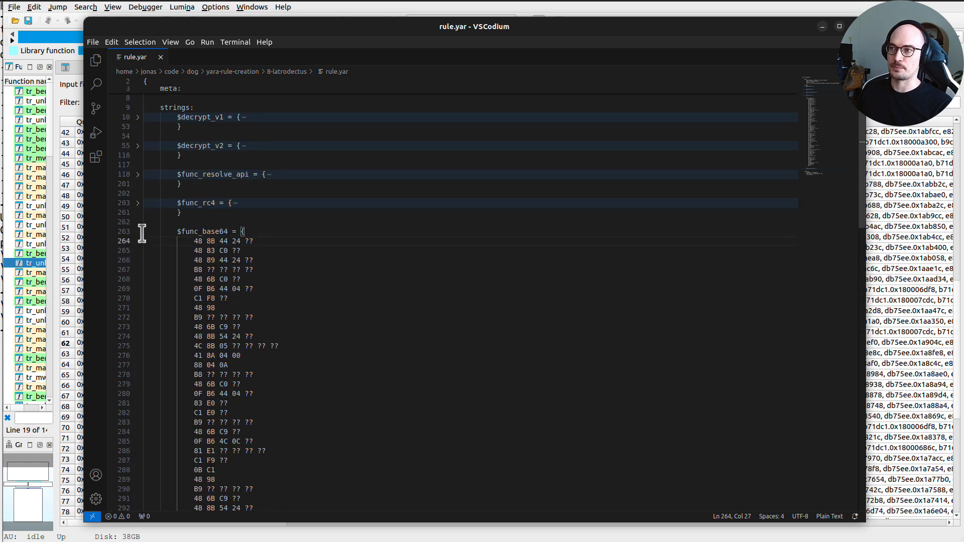
left_click(138, 232)
scroll(272, 257, "up", 3)
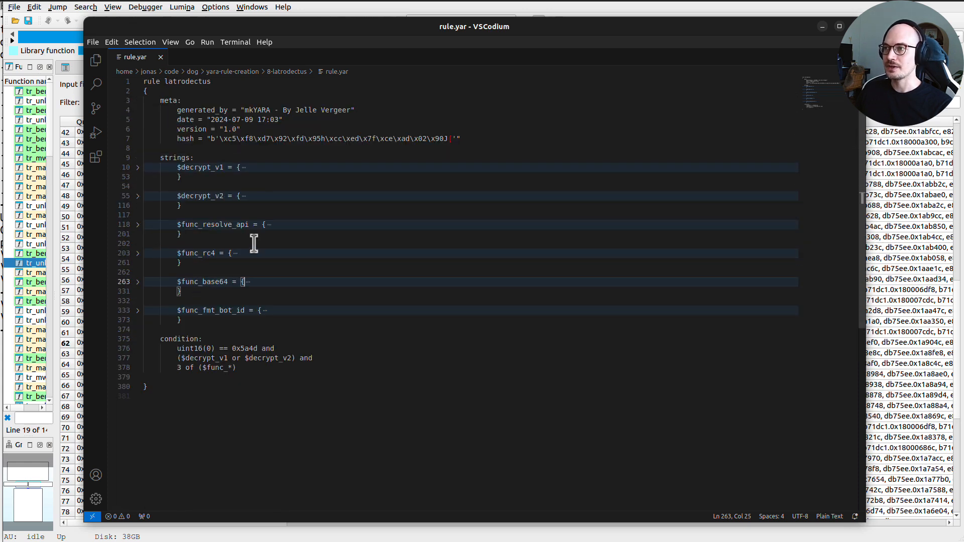
Step: Examine the $decrypt_v1 and $decrypt_v2 strings, unfolding $decrypt_v1 to read its byte pattern and folding it again
left_click_drag(182, 215, 142, 167)
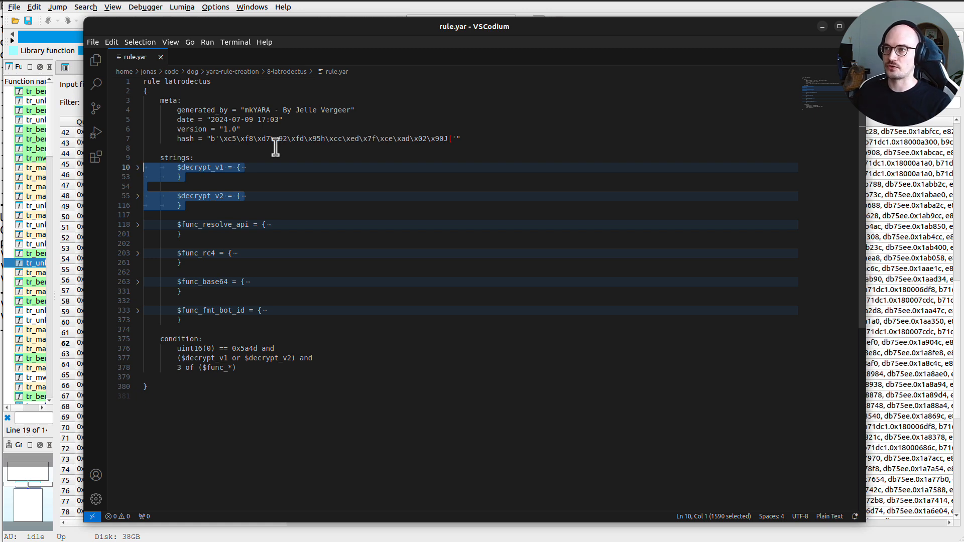
left_click(199, 176)
left_click(138, 168)
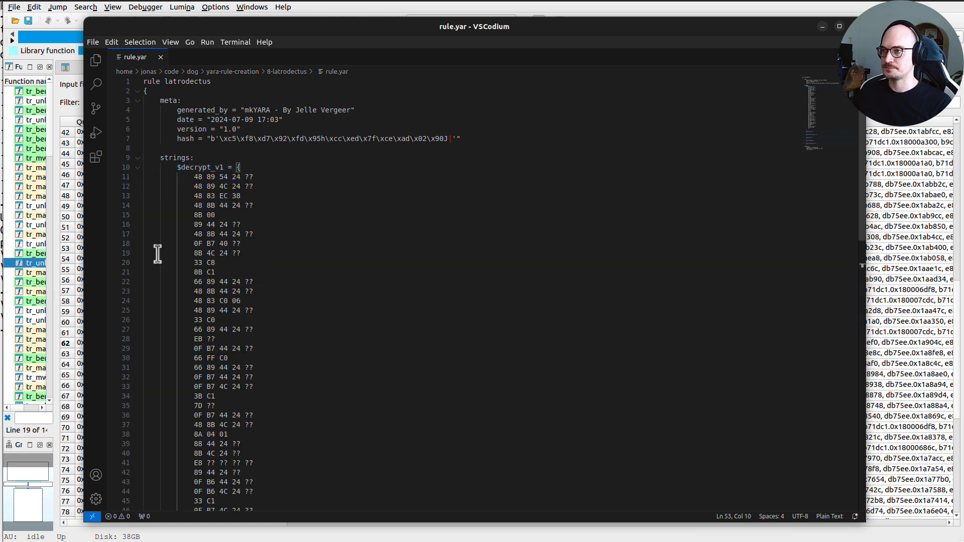
scroll(157, 254, "down", 6)
scroll(158, 254, "up", 7)
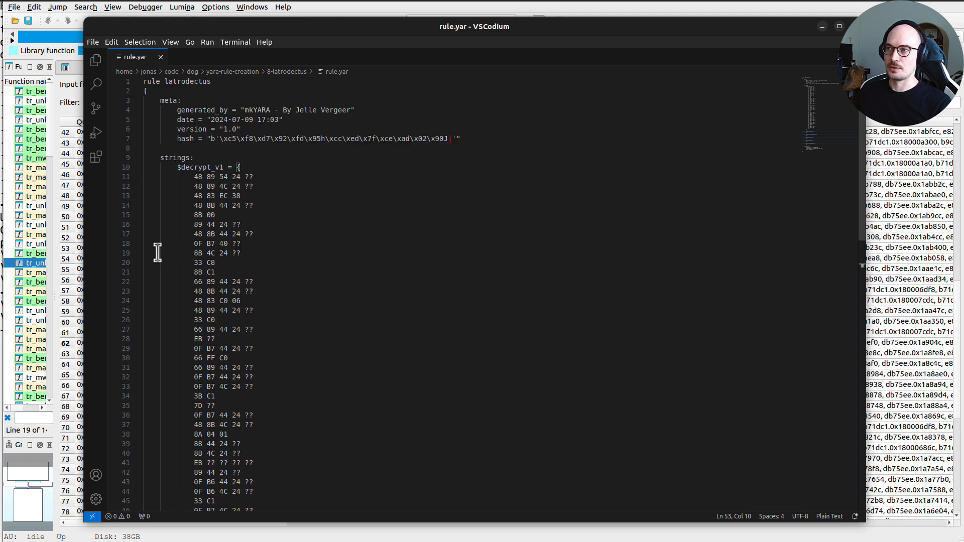
left_click(138, 168)
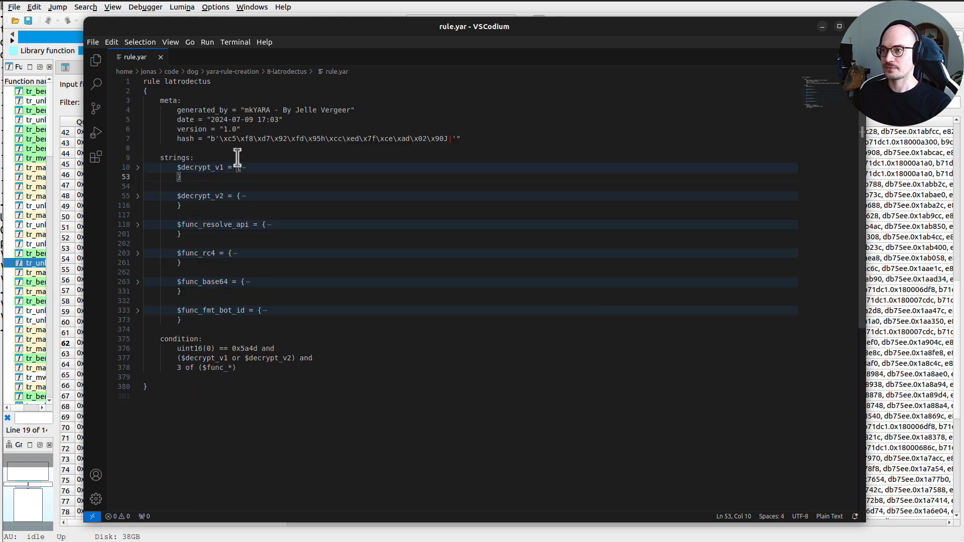
Step: Review the rule's condition, examining the uint16(0) == 0x5a4d check and the ($decrypt_v1 or $decrypt_v2) requirement
left_click(203, 327)
scroll(203, 327, "down", 1)
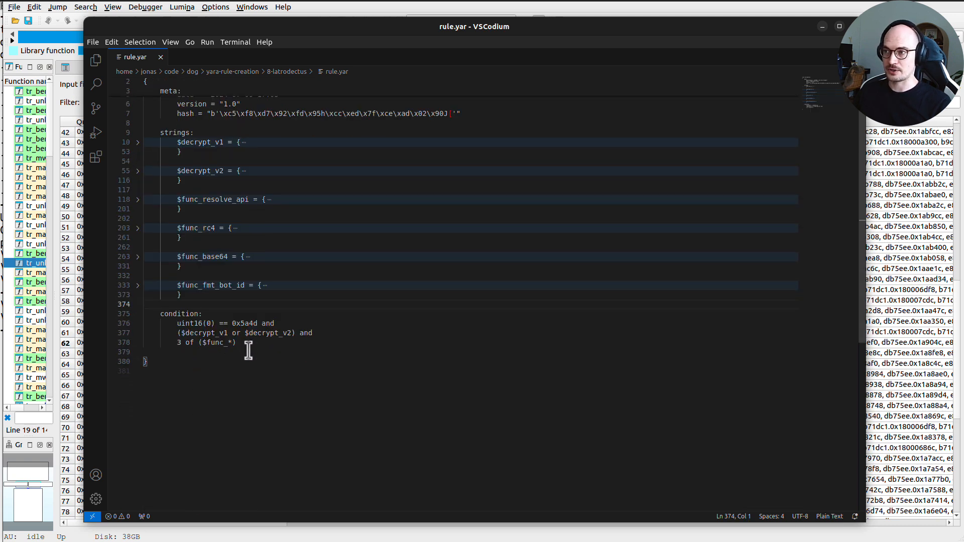
left_click_drag(200, 324, 250, 324)
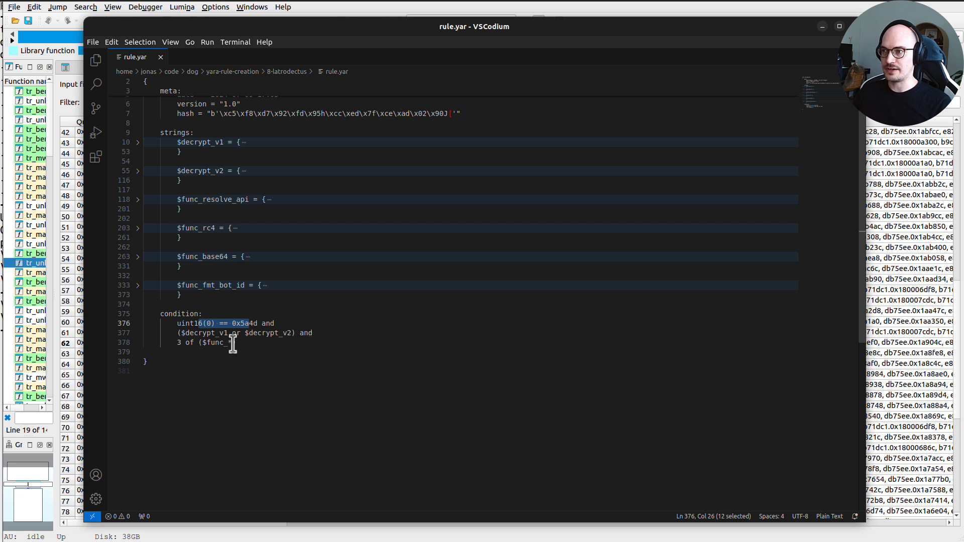
left_click_drag(182, 333, 295, 333)
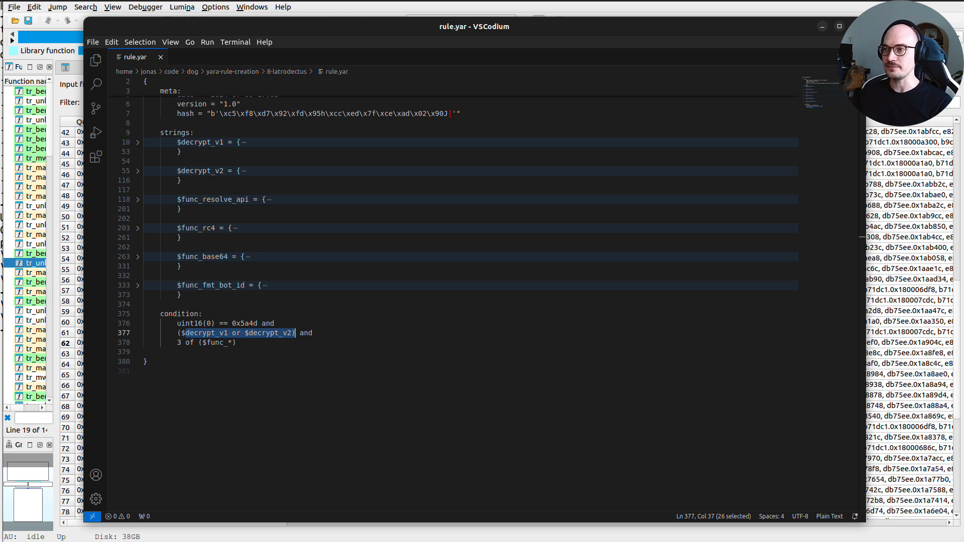
left_click(250, 378)
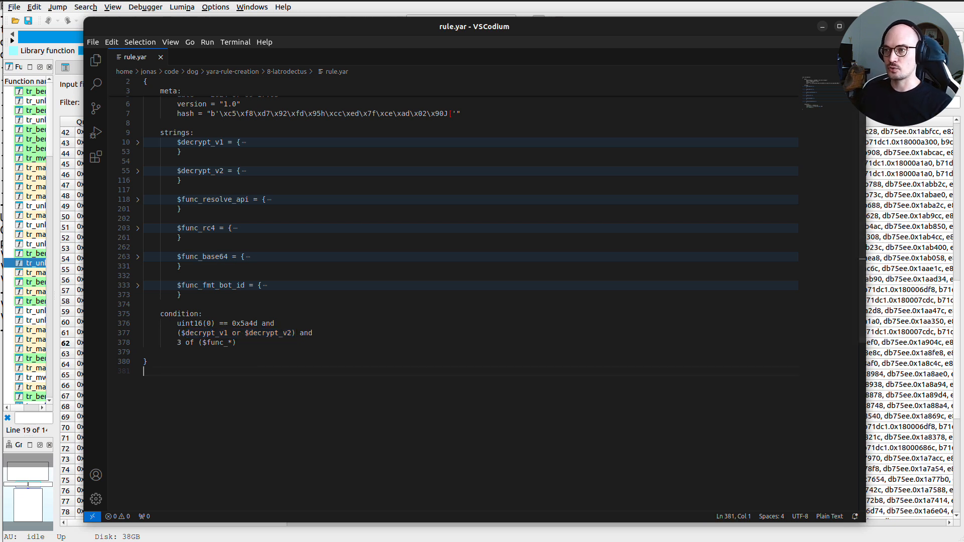
Step: Switch to the terminal, move up from dev-samples to the 8-latrodectus directory, and list its files
key("alt+Tab")
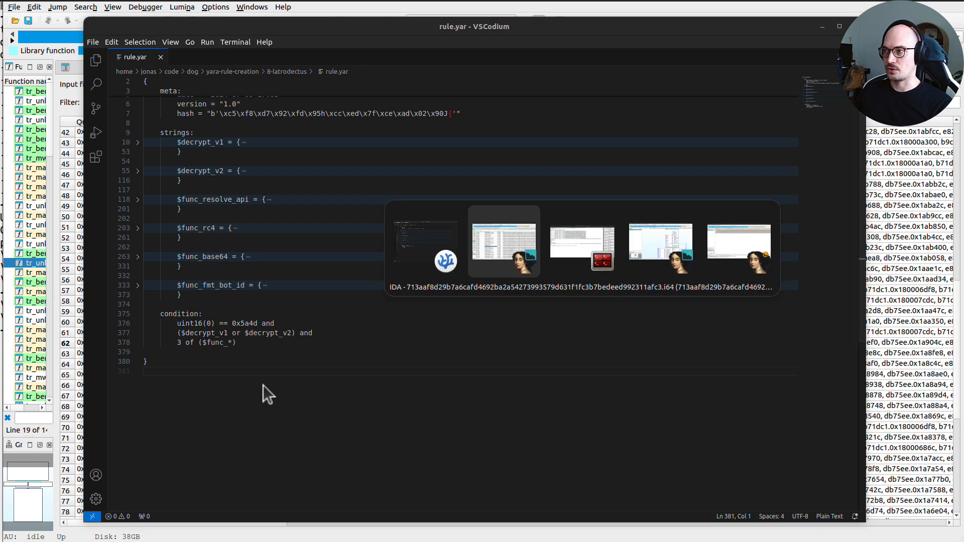
left_click(555, 252)
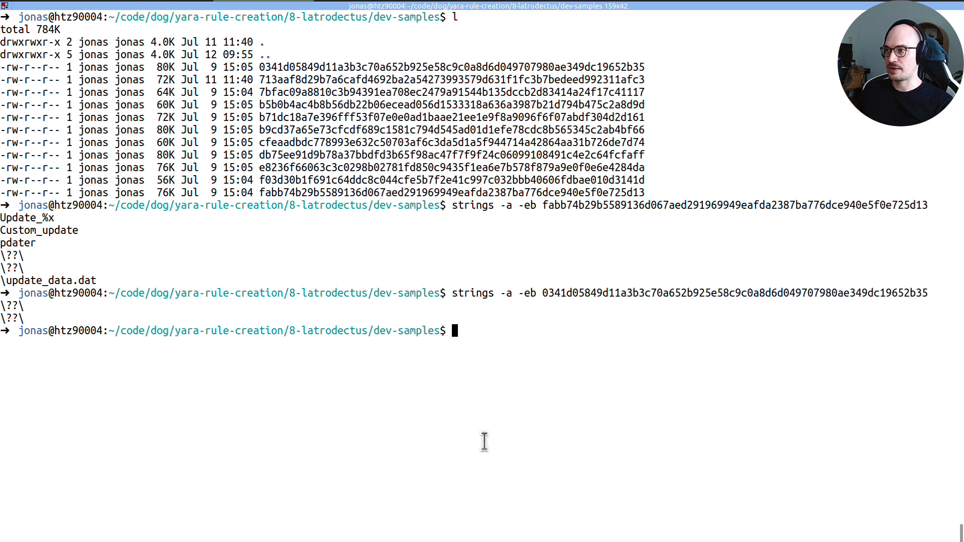
type("cd ..")
key("Return")
type("l")
key("Return")
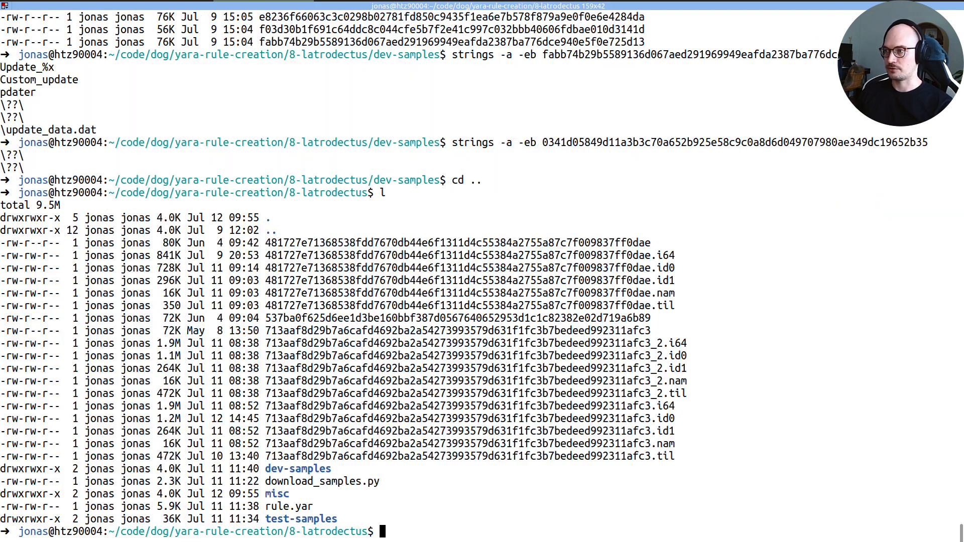
Step: Print the contents of rule.yar in the terminal and list the files of the 8-latrodectus directory again
type("cat rule.yar")
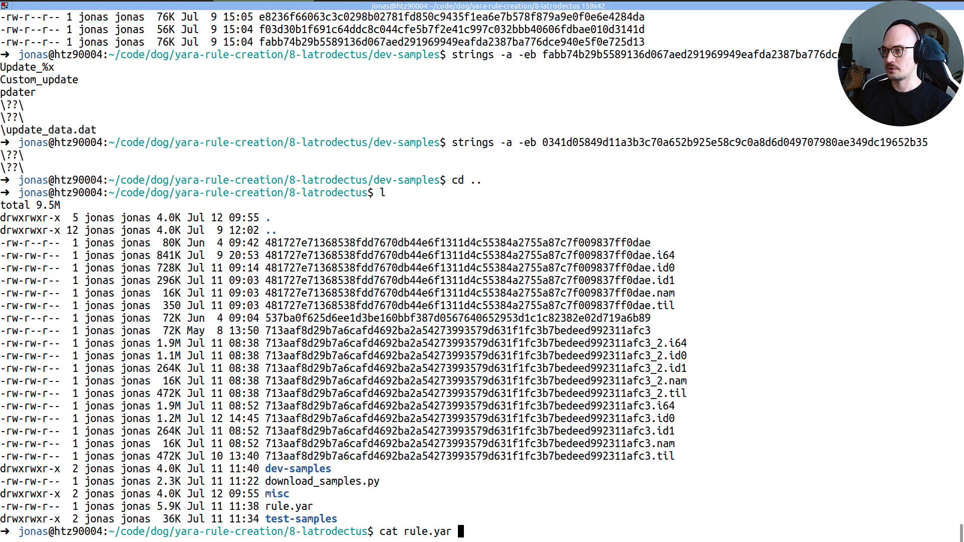
key("Return")
type("l")
key("Return")
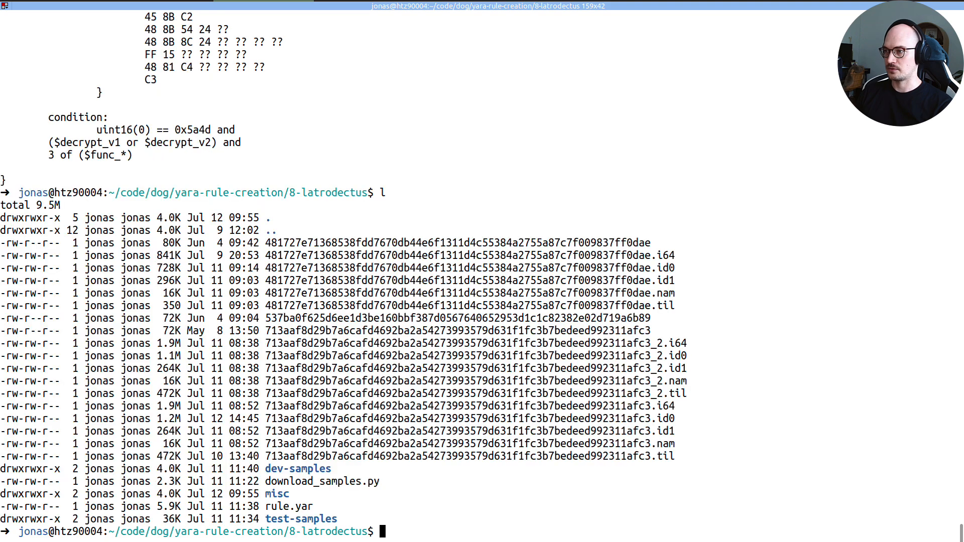
Step: Scan the dev-samples directory recursively with rule.yar using yara, with the -s option to print the matching strings
type("yara -")
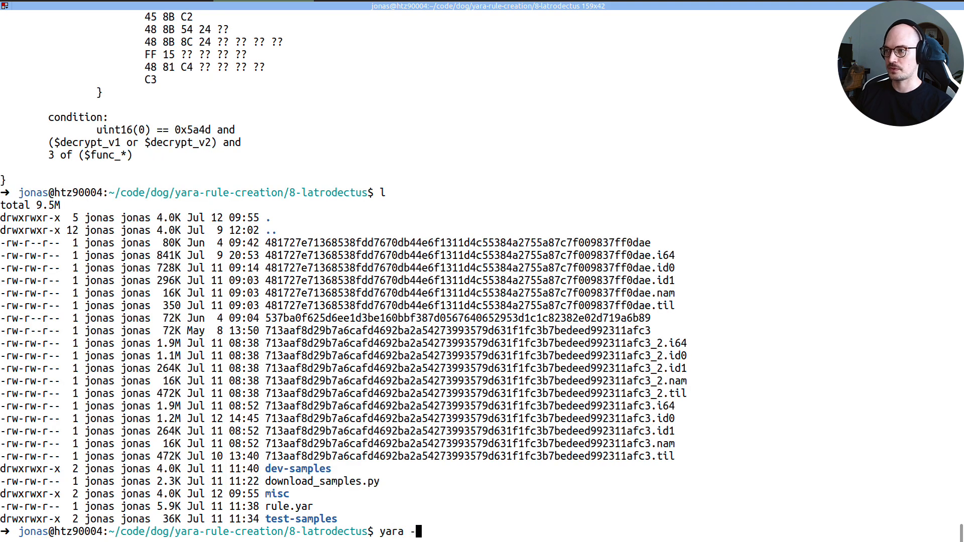
type("s -r ru")
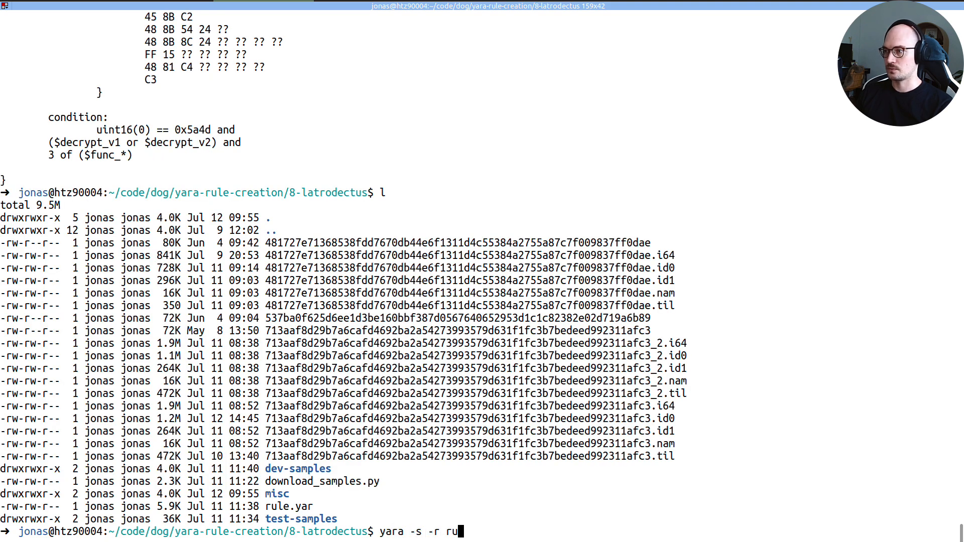
key("Tab")
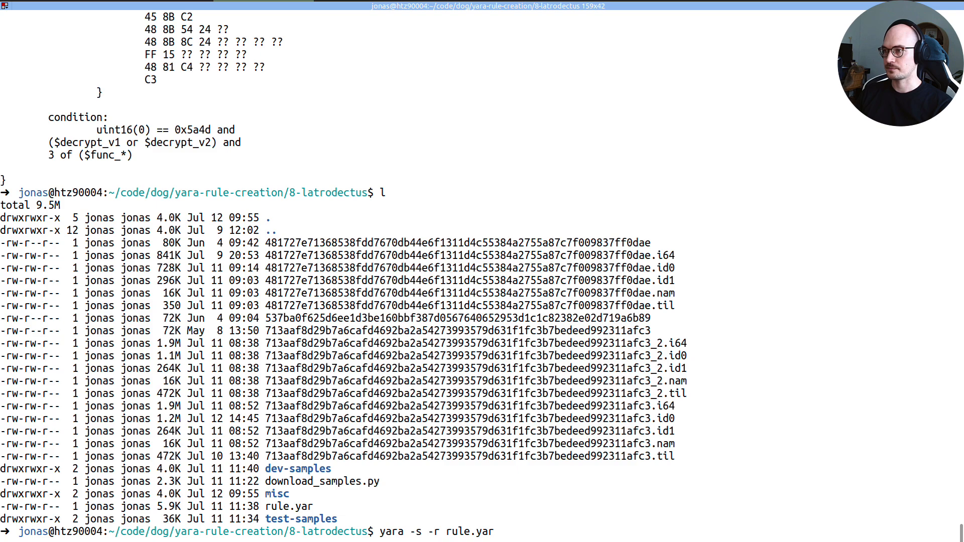
type("dev")
key("Tab")
key("Return")
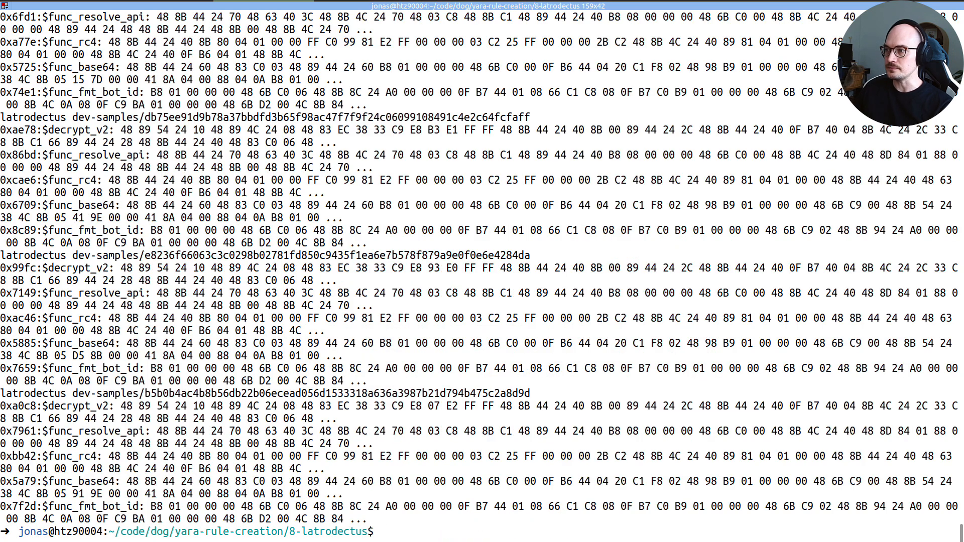
Step: Go back to the start of the scan output and examine the -s option and the first sample's $decrypt_v2 and $func_* matches
scroll(427, 382, "up", 5)
scroll(427, 382, "up", 20)
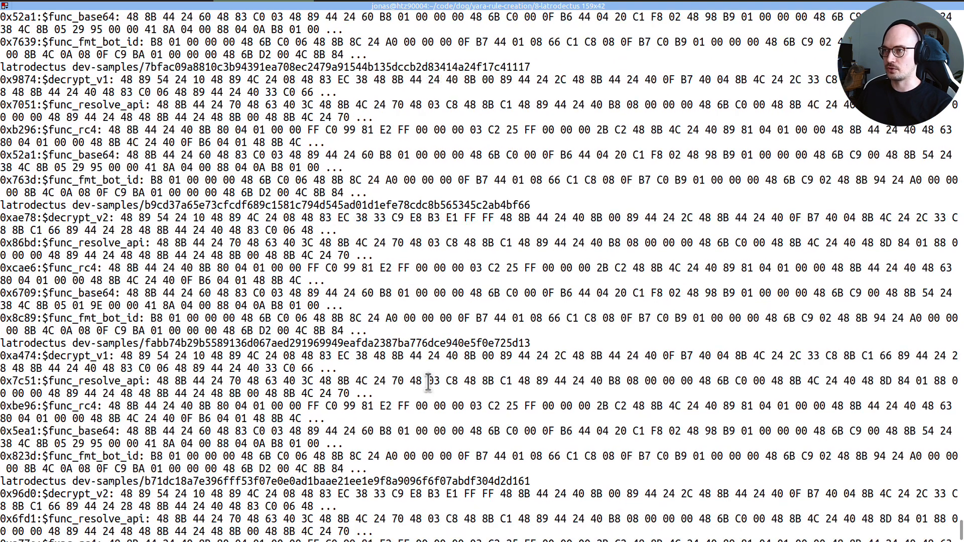
scroll(428, 383, "up", 2)
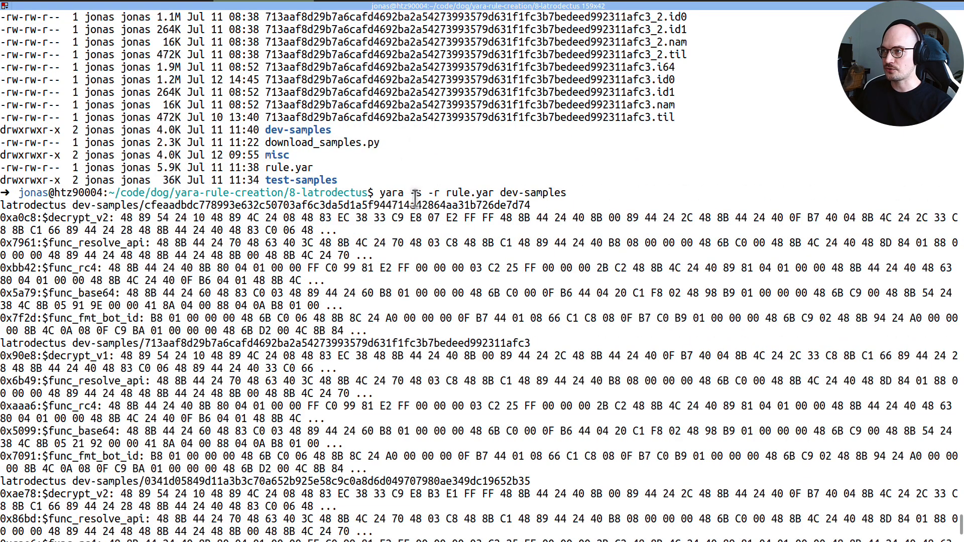
left_click_drag(410, 193, 429, 192)
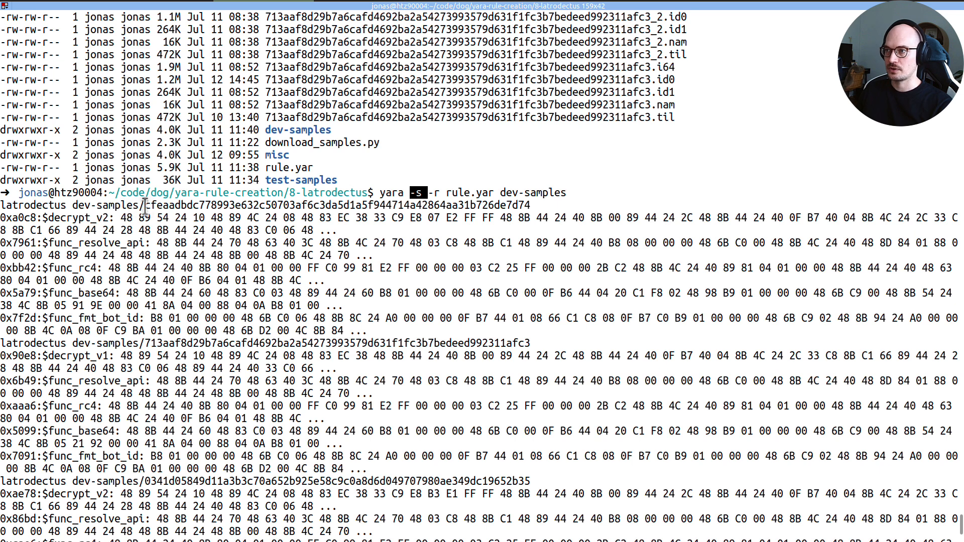
left_click_drag(145, 206, 193, 206)
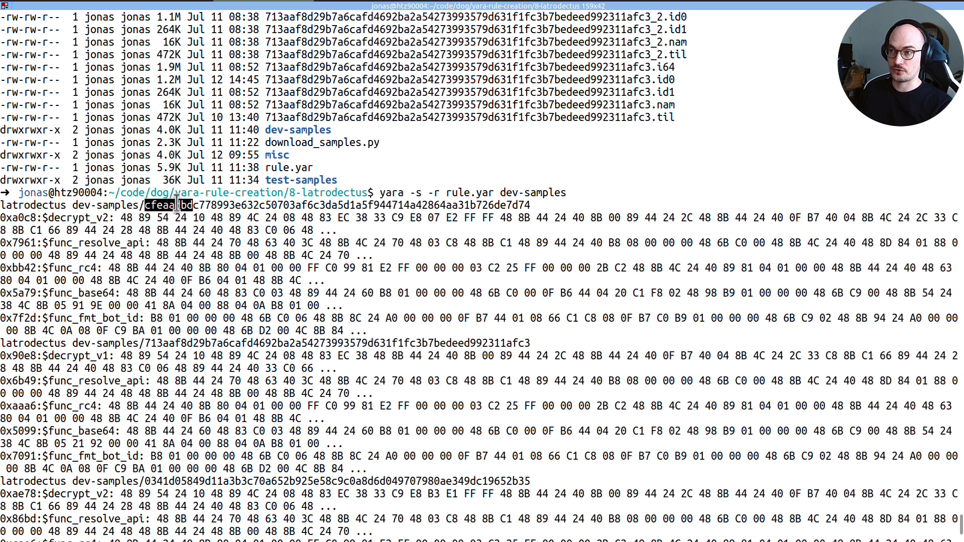
left_click_drag(55, 217, 134, 220)
triple_click(135, 220)
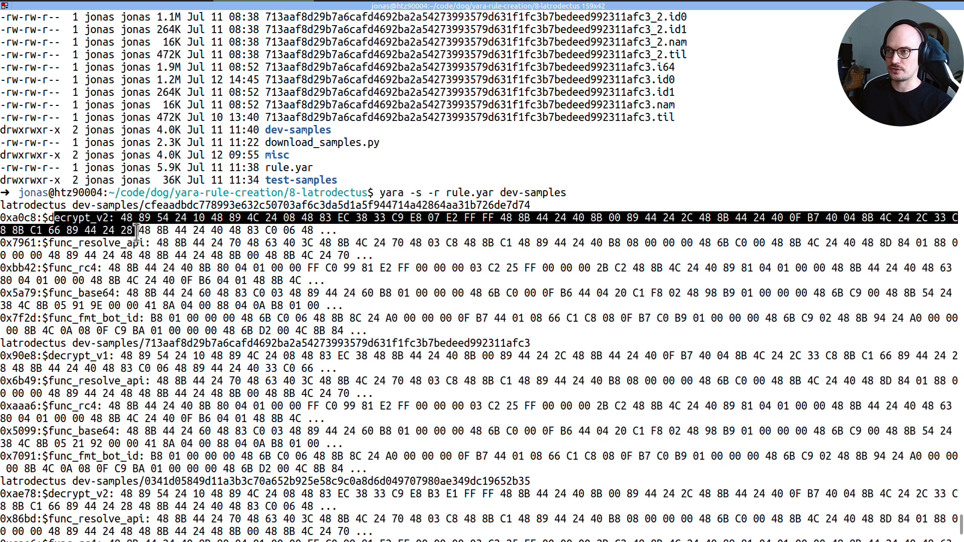
left_click(92, 249)
left_click_drag(91, 248, 93, 287)
left_click_drag(94, 296, 104, 330)
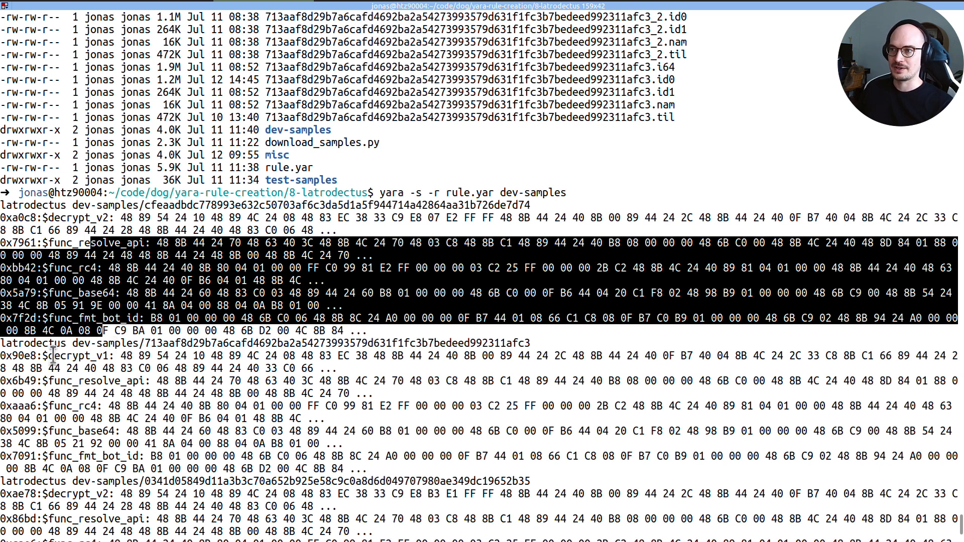
Step: Examine the $decrypt_v1 and $func_* matches of the second sample, 713aaf8d…, and return to the prompt
left_click_drag(54, 356, 139, 357)
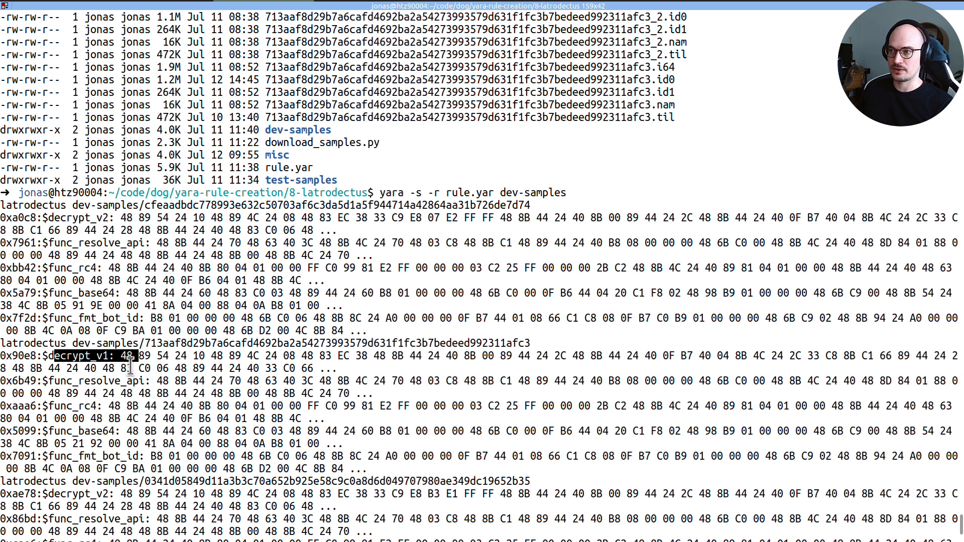
left_click_drag(96, 381, 101, 456)
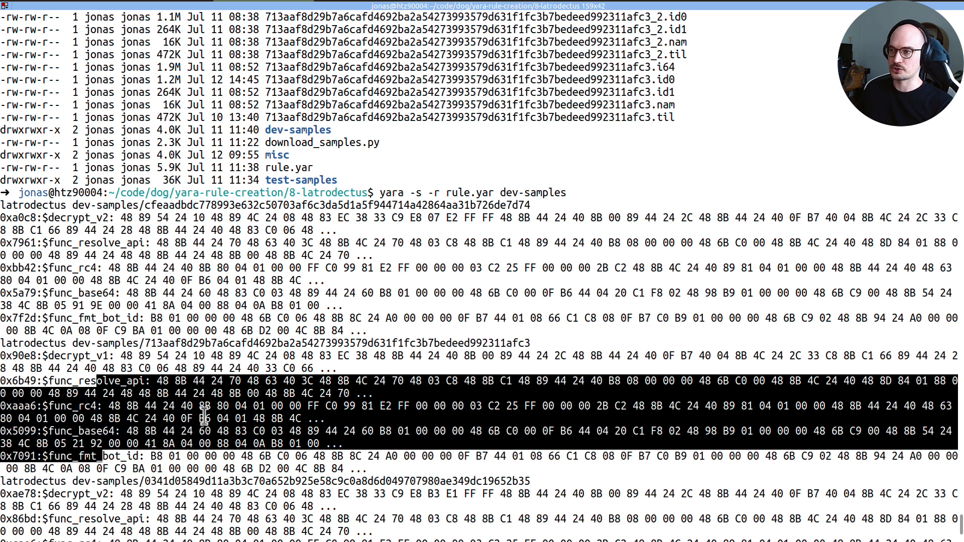
scroll(205, 419, "down", 3)
left_click(208, 407)
Step: Rerun the recursive yara scan of dev-samples with -c in place of -s and review the match count of each sample
key("Up")
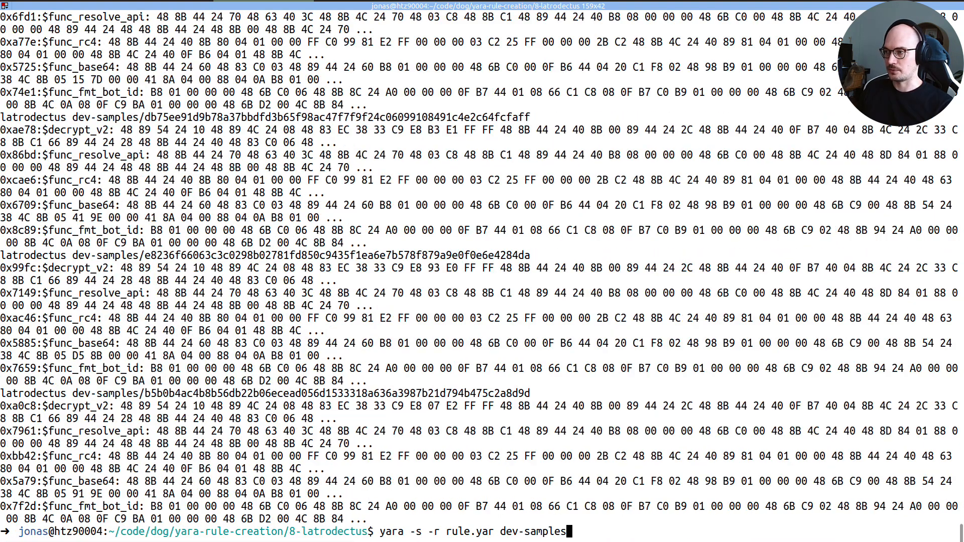
key("ctrl+Left")
key("ctrl+Left")
key("ctrl+Left")
key("ctrl+Left")
key("Left")
key("Left")
key("BackSpace")
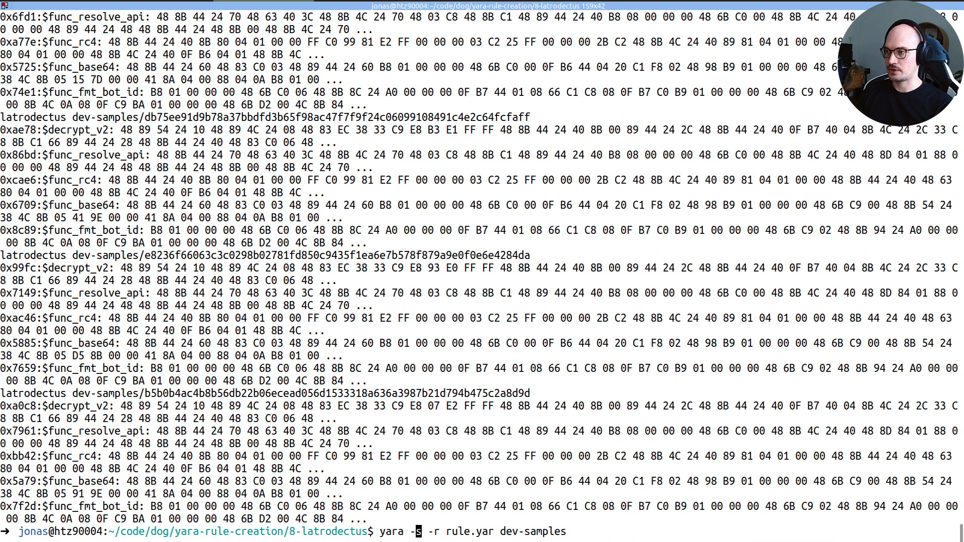
type("c")
key("Return")
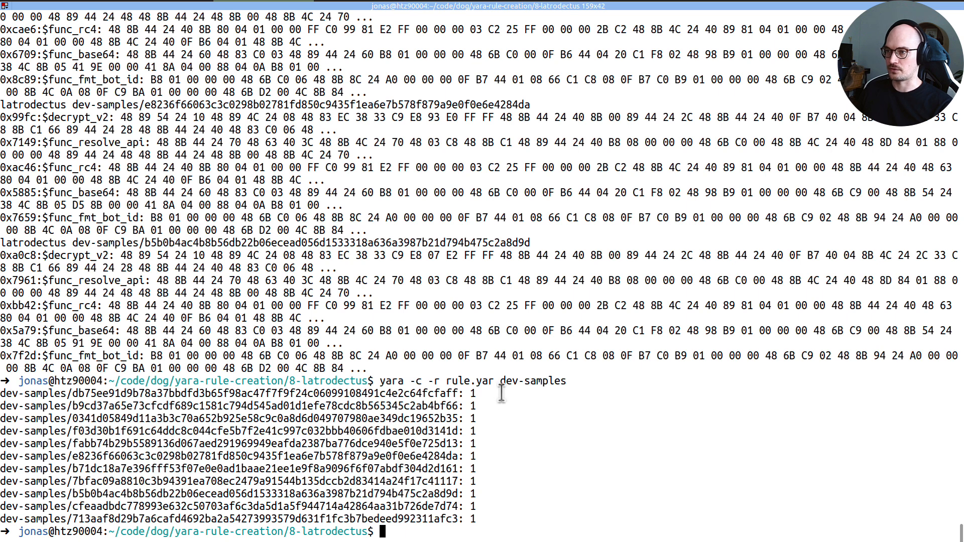
left_click_drag(502, 394, 493, 520)
left_click(502, 504)
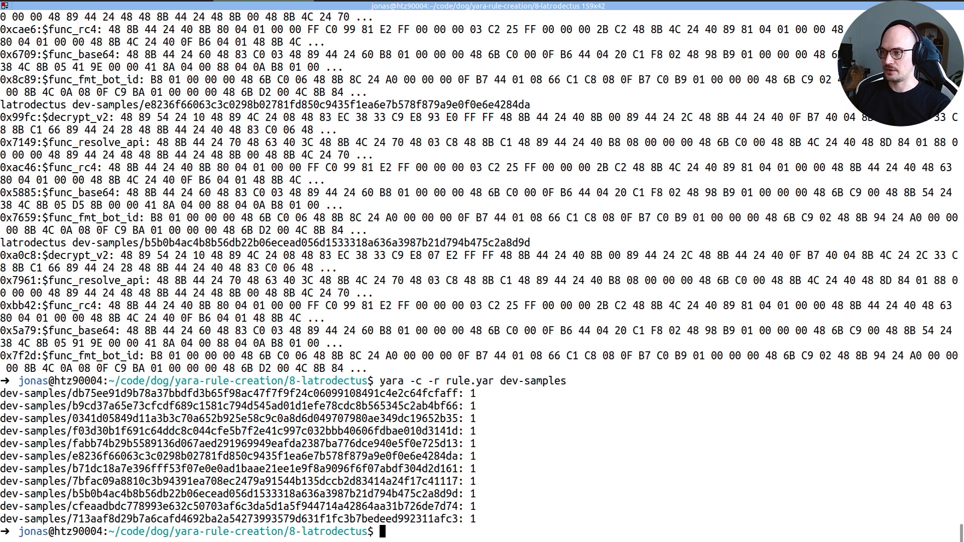
Step: List the current directory and count the entries in test-samples by piping a one-per-line listing into wc -l
type("l")
key("Return")
type("l test-samples")
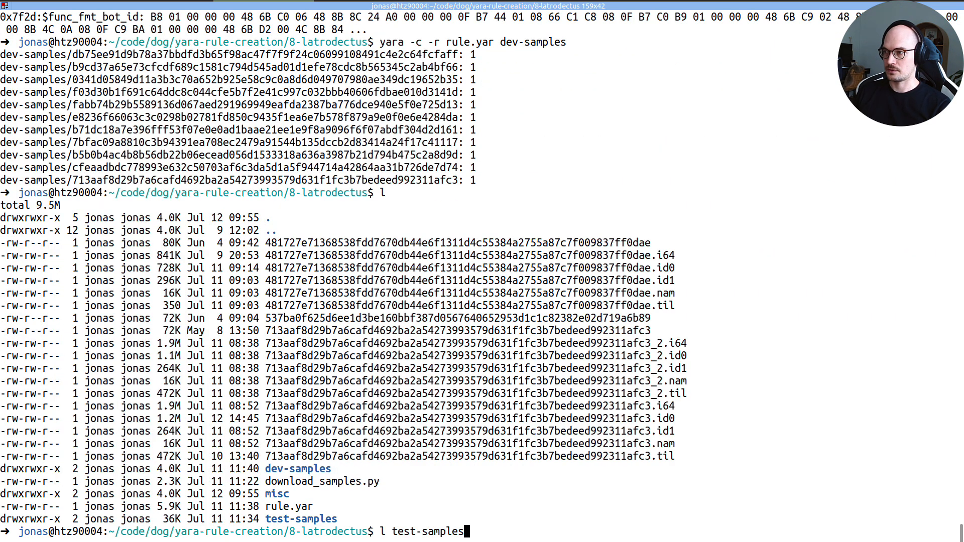
key("ctrl+a")
key("Right")
type("-1")
key("ctrl+e")
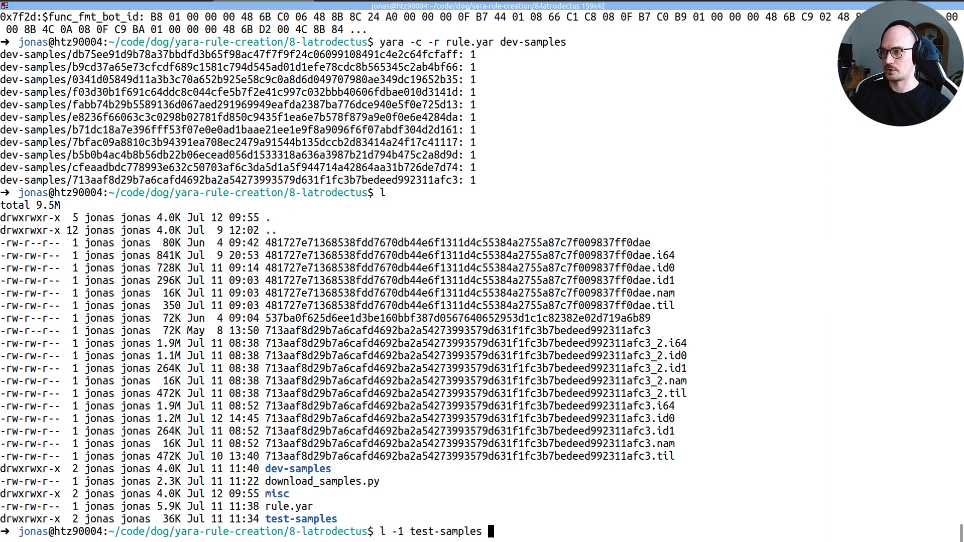
type("| wc -l")
key("Return")
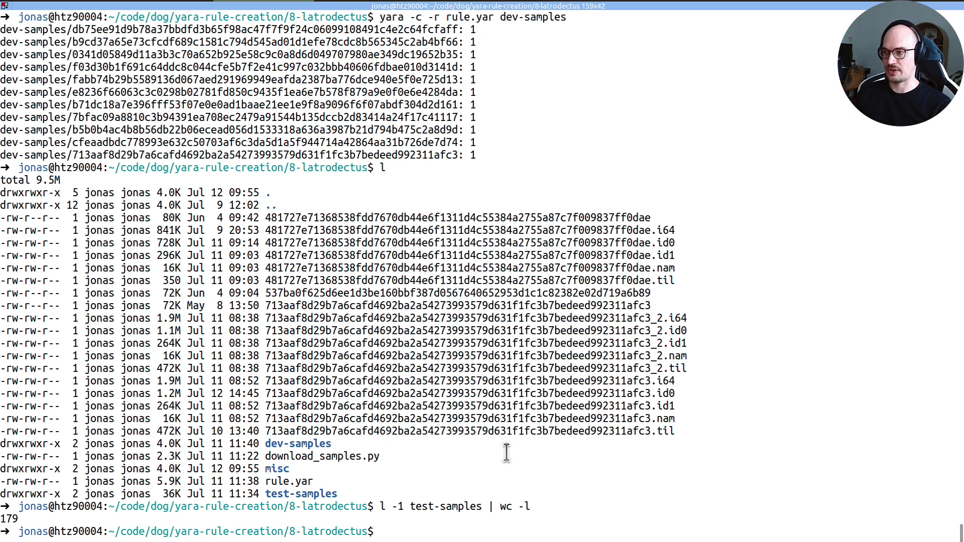
Step: Scan test-samples/ recursively with rule.yar, printing match counts with -c, and look back through the per-sample results
type("yara -r -c ")
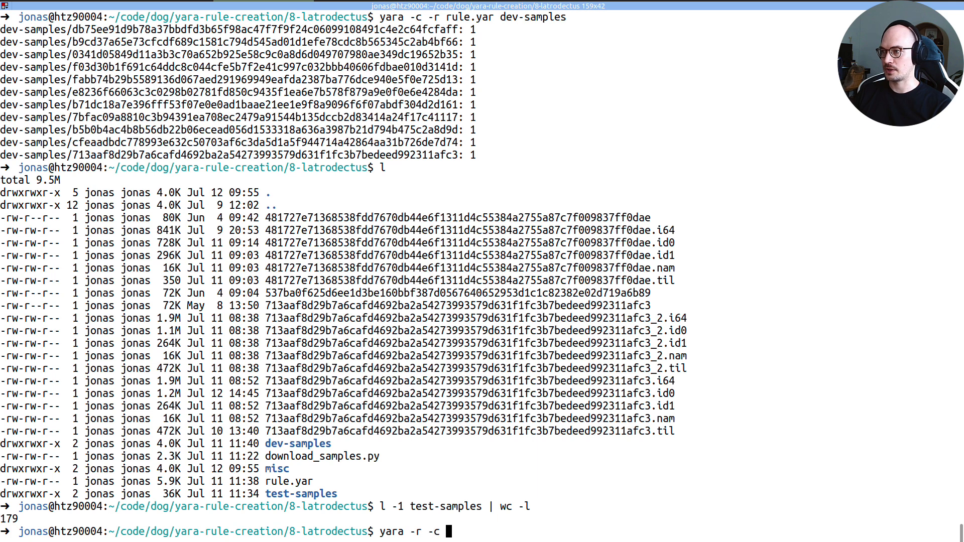
type("rule.yar test-samples/")
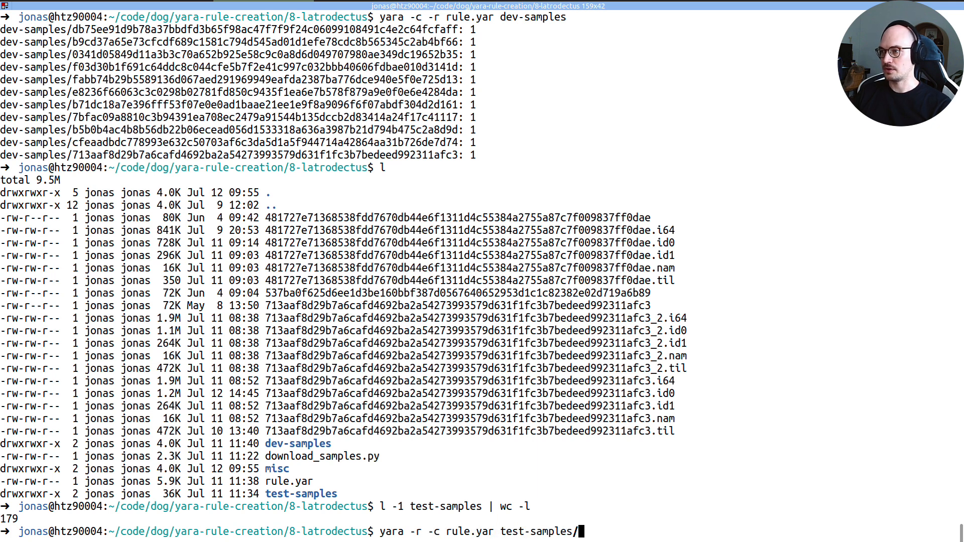
key("Return")
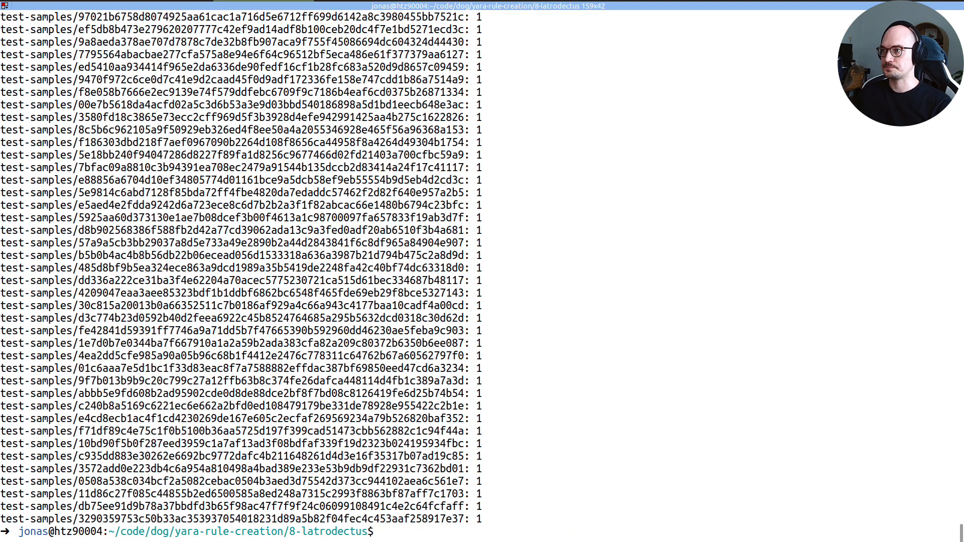
scroll(341, 462, "up", 15)
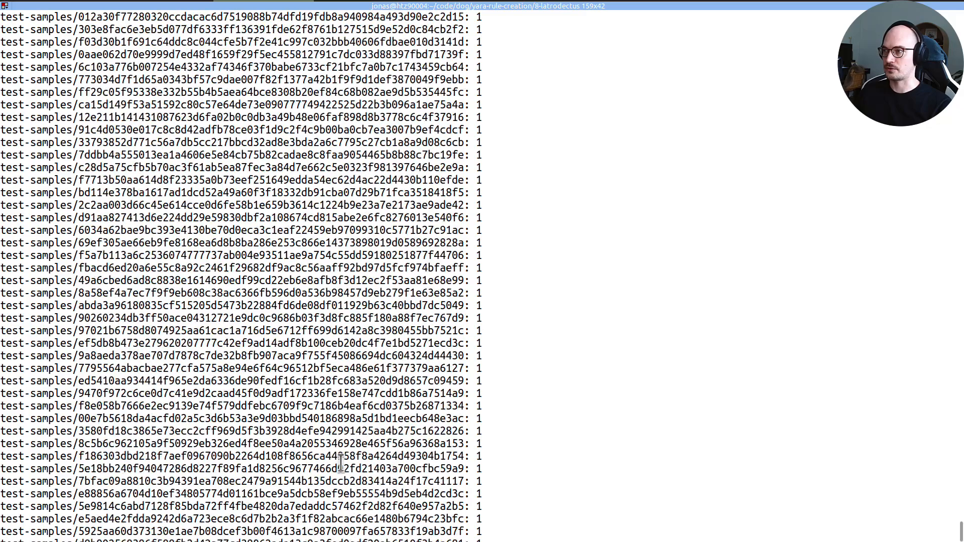
scroll(341, 462, "up", 15)
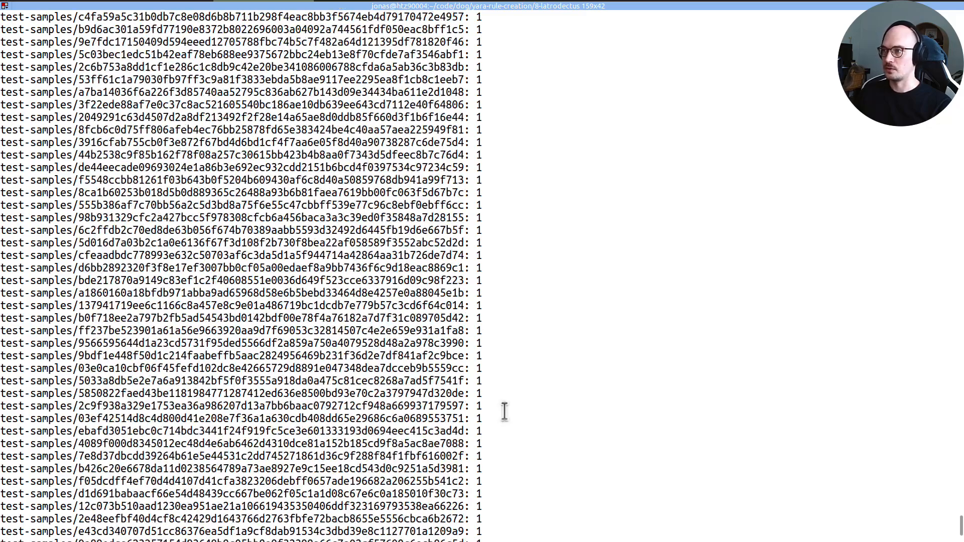
scroll(504, 412, "up", 13)
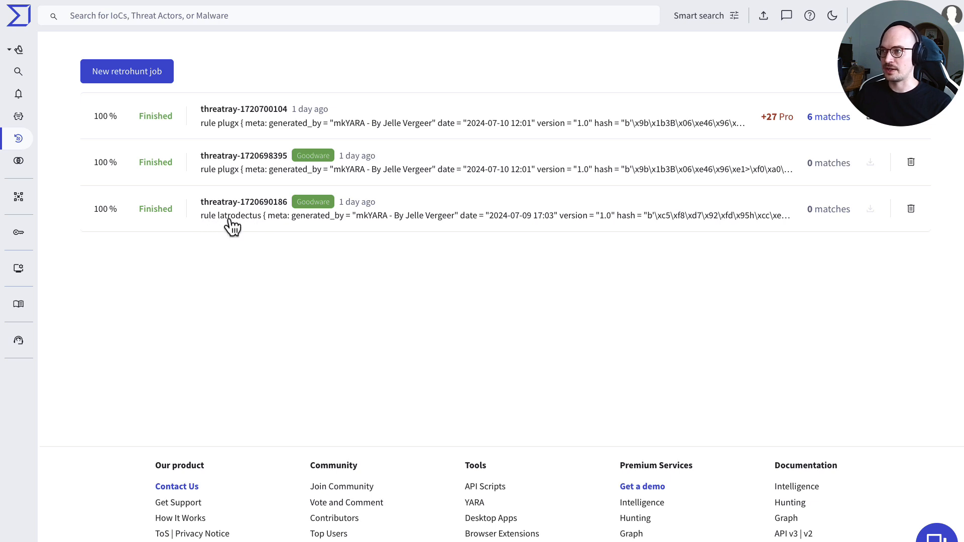
left_click(246, 221)
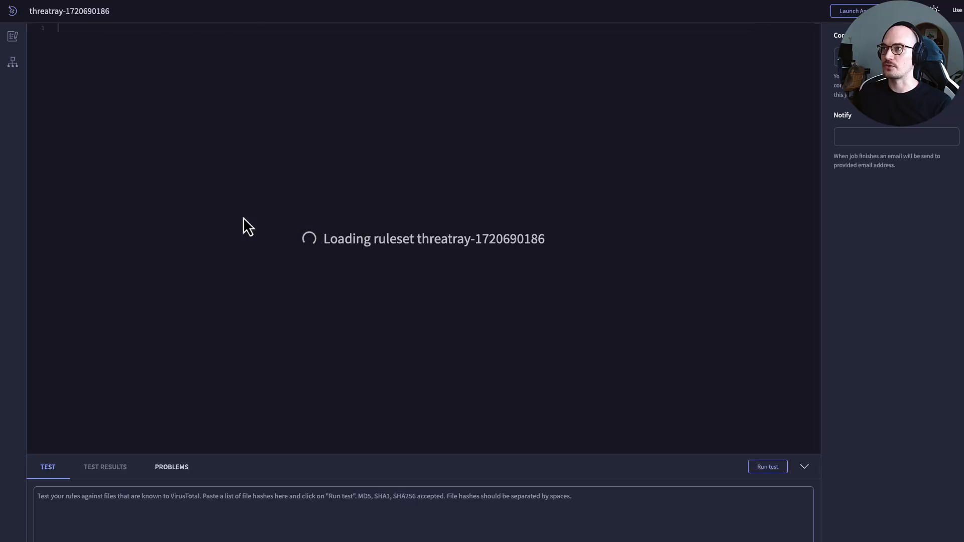
left_click(115, 109)
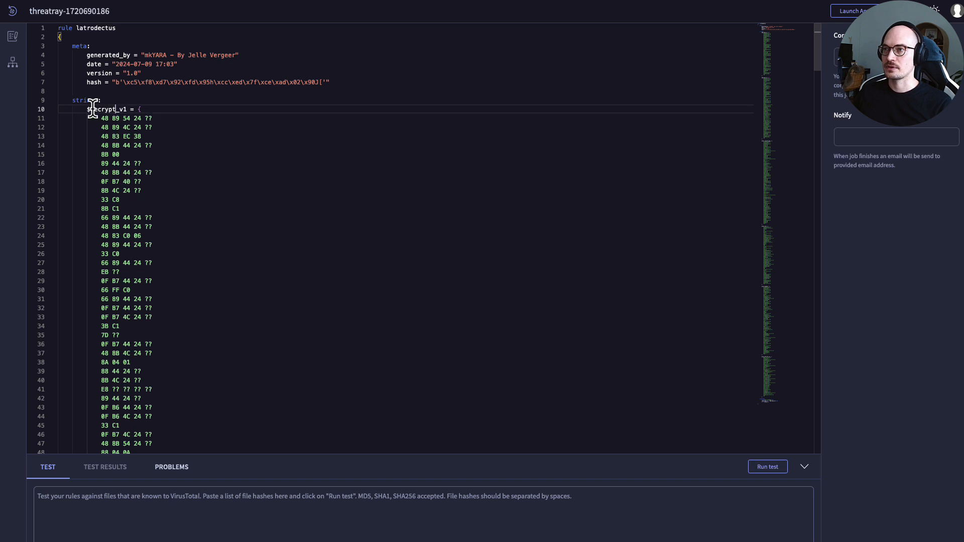
left_click(52, 110)
left_click(52, 137)
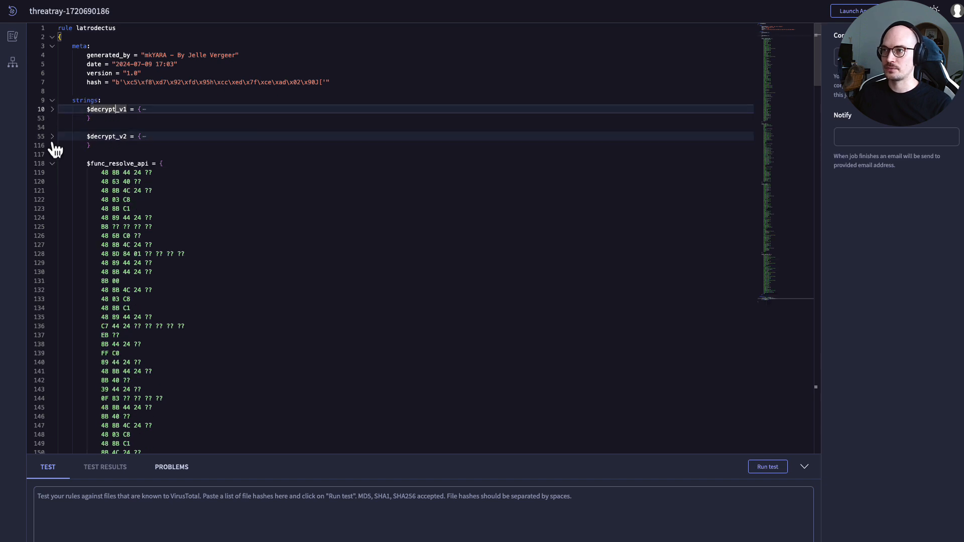
left_click(52, 163)
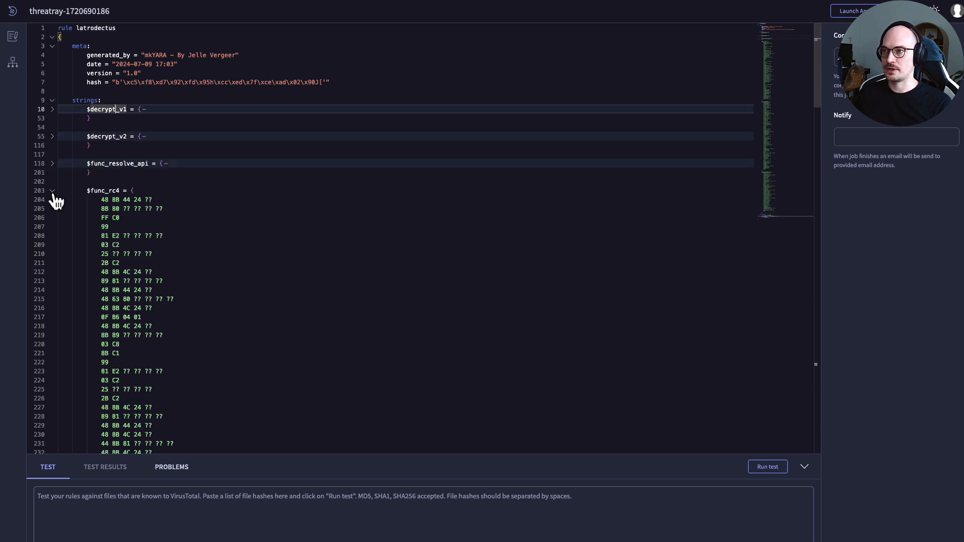
left_click(52, 191)
left_click(52, 218)
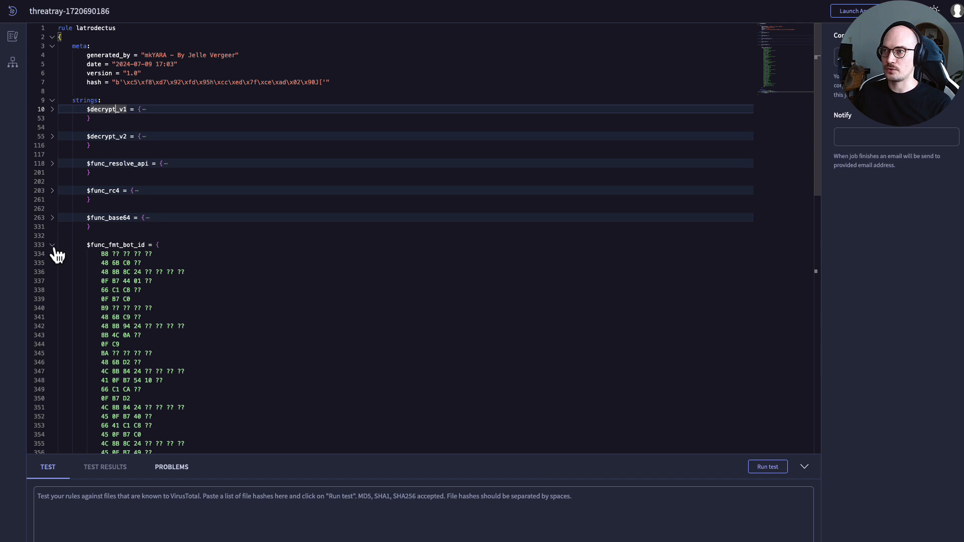
left_click(52, 245)
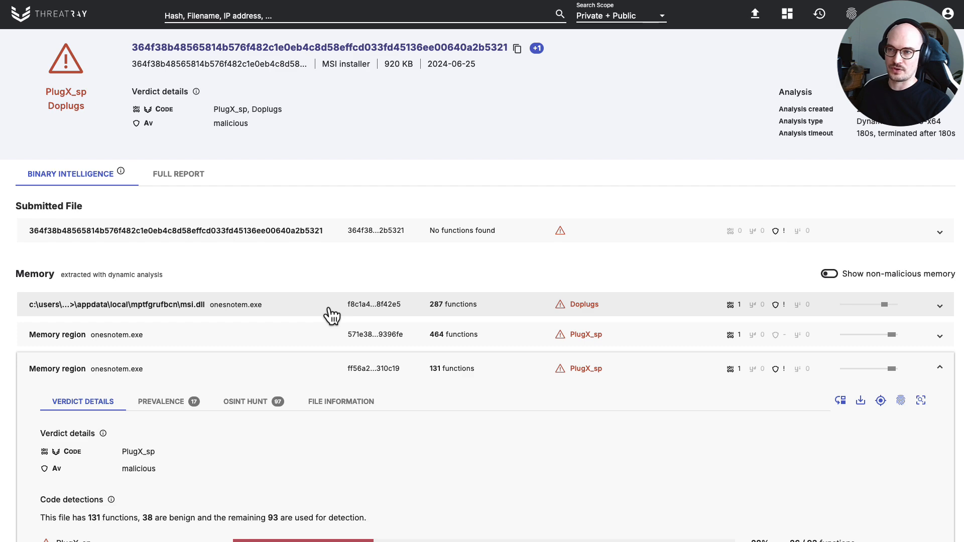
Step: In Threatray's PlugX_sp/Doplugs analysis, view the OSINT hunt results for the onesnotem.exe memory region with 131 functions
scroll(304, 433, "down", 3)
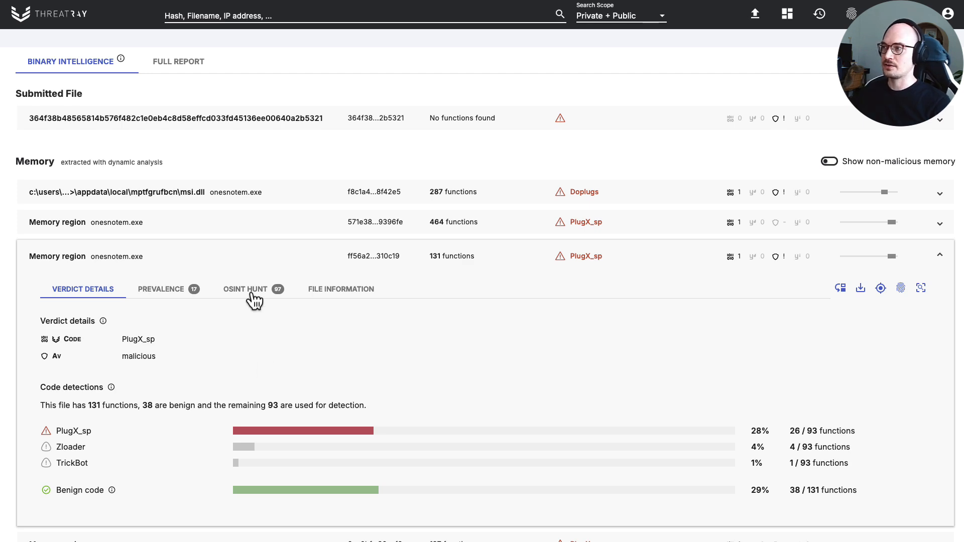
left_click(246, 290)
scroll(259, 380, "down", 4)
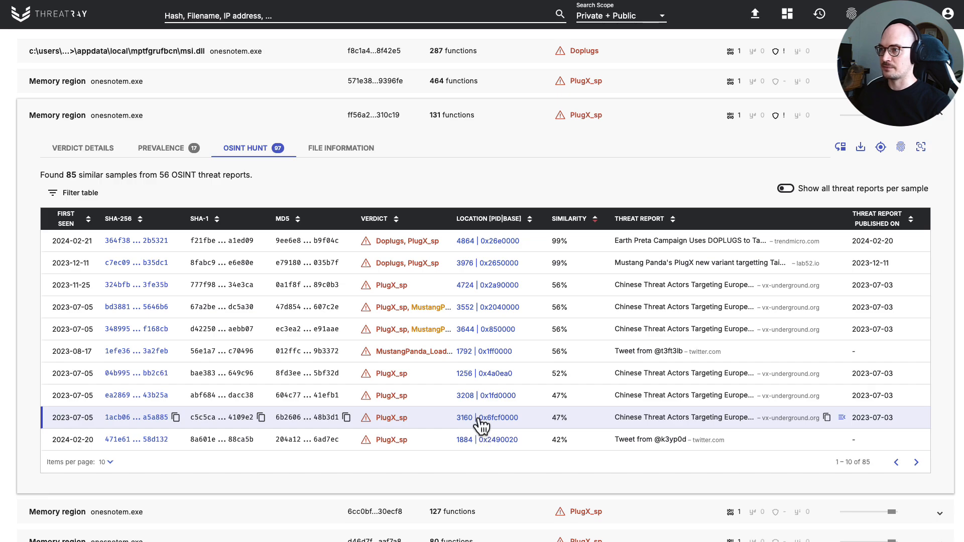
Step: Open the PlugX_sp match at 3160 | 0x6fcf0000 and view the file information metadata and SHA256 of pysbyi.dll
left_click(481, 421)
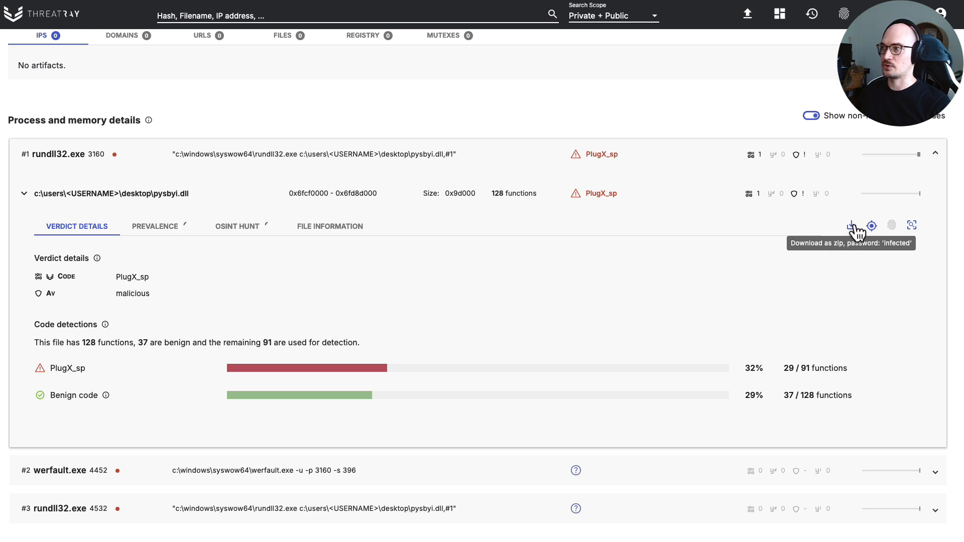
left_click(359, 237)
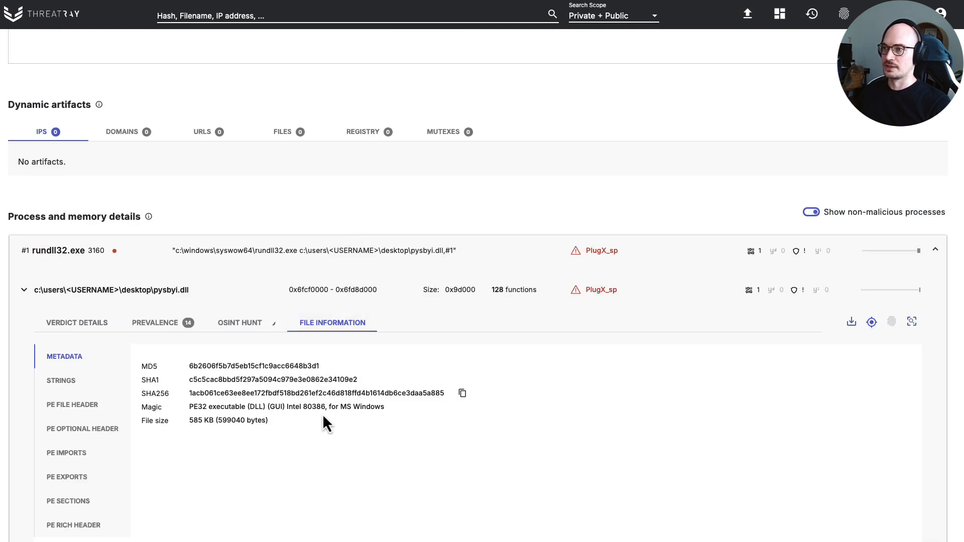
double_click(324, 394)
left_click(378, 420)
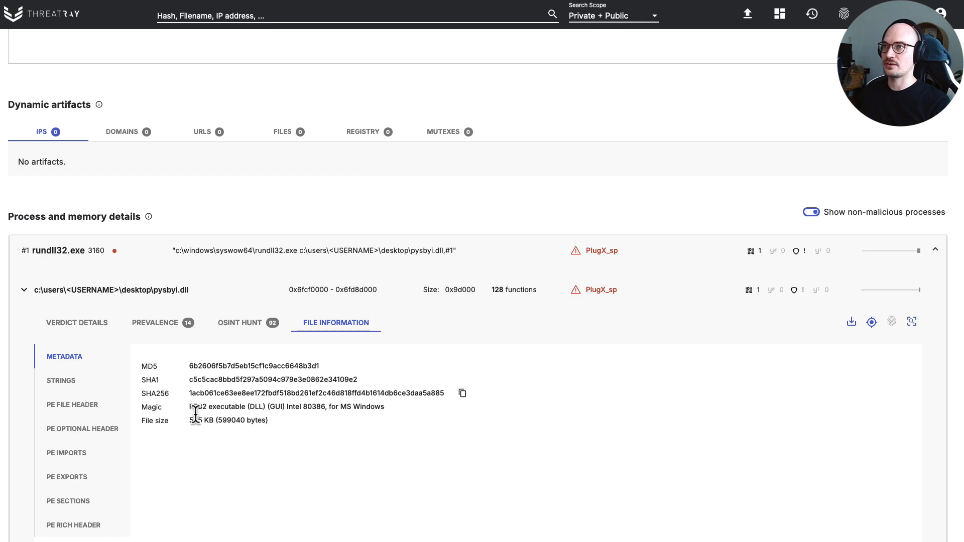
Step: Switch to the IDA database of the ff56a2 sample and run a Threatray cluster analysis against the other five dev-sample SHA256 hashes
key("alt+Tab")
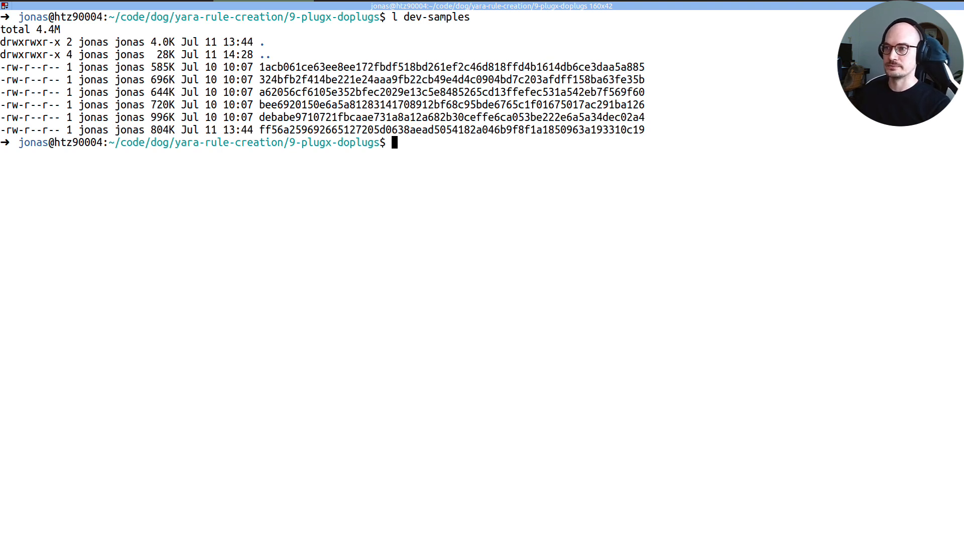
key("alt+Tab")
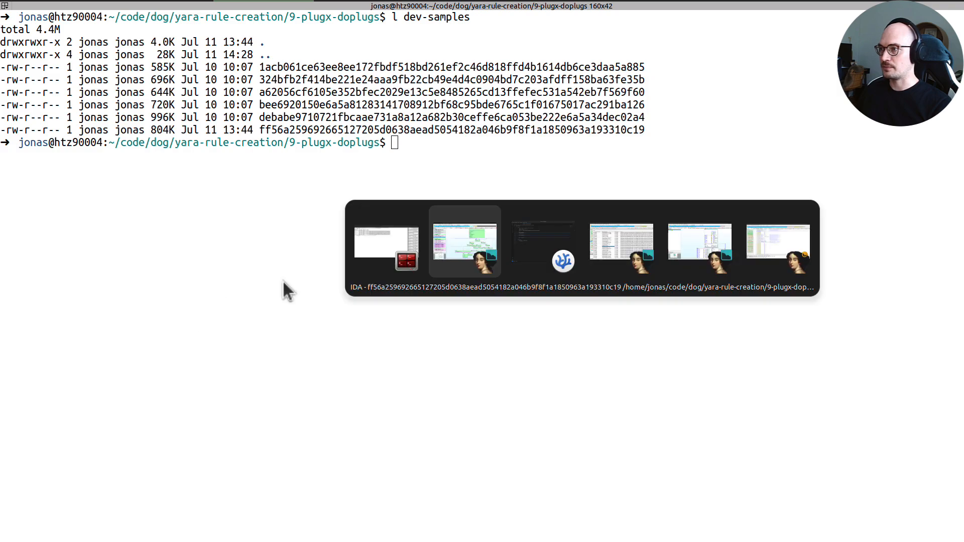
left_click(451, 247)
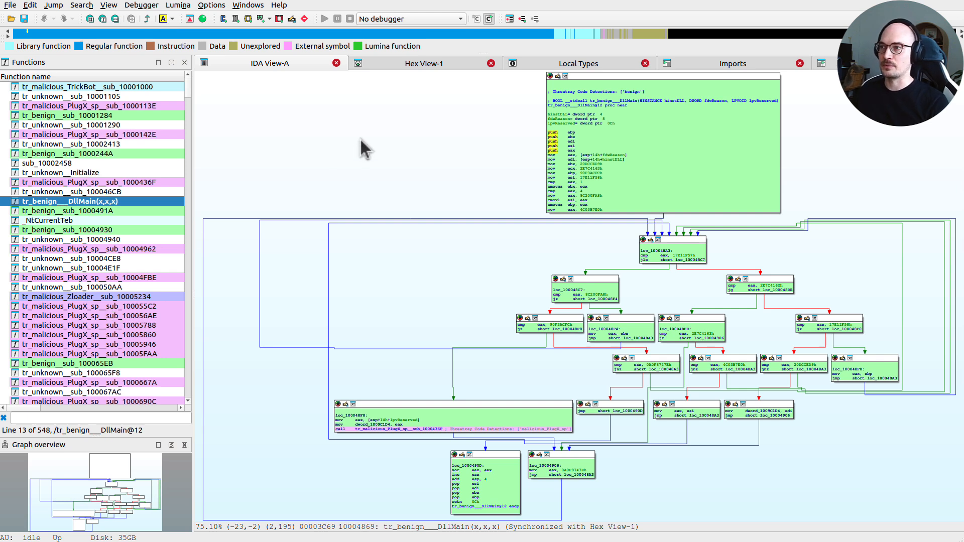
right_click(327, 146)
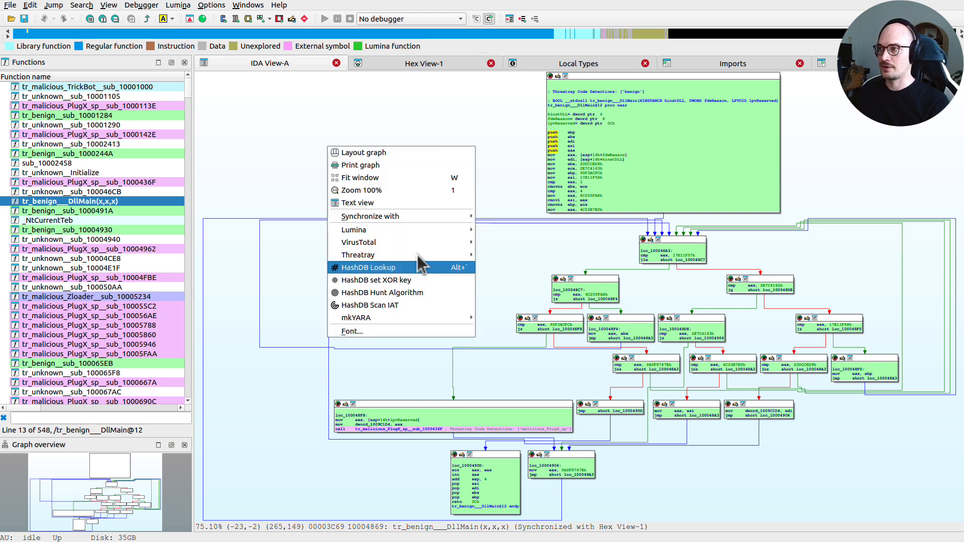
mouse_move(422, 255)
left_click(562, 266)
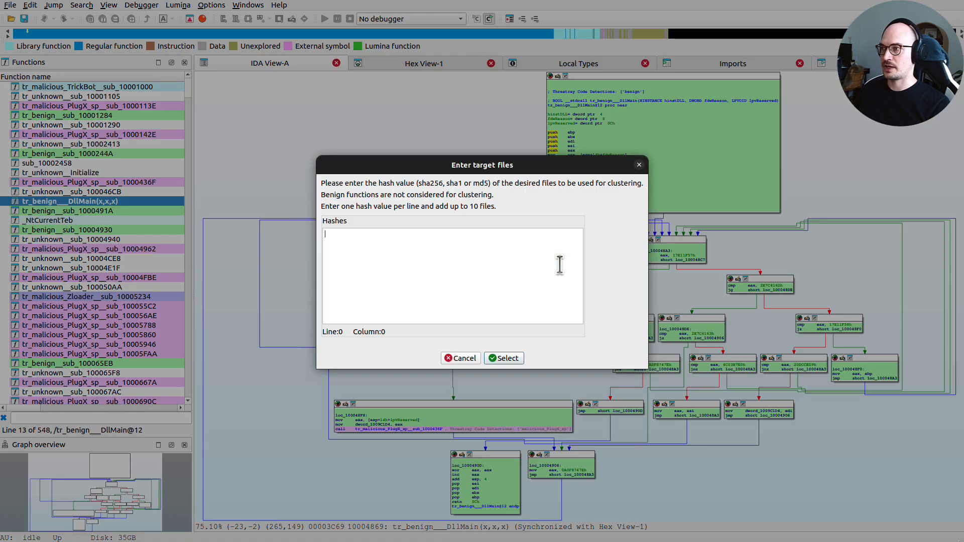
key("ctrl+v")
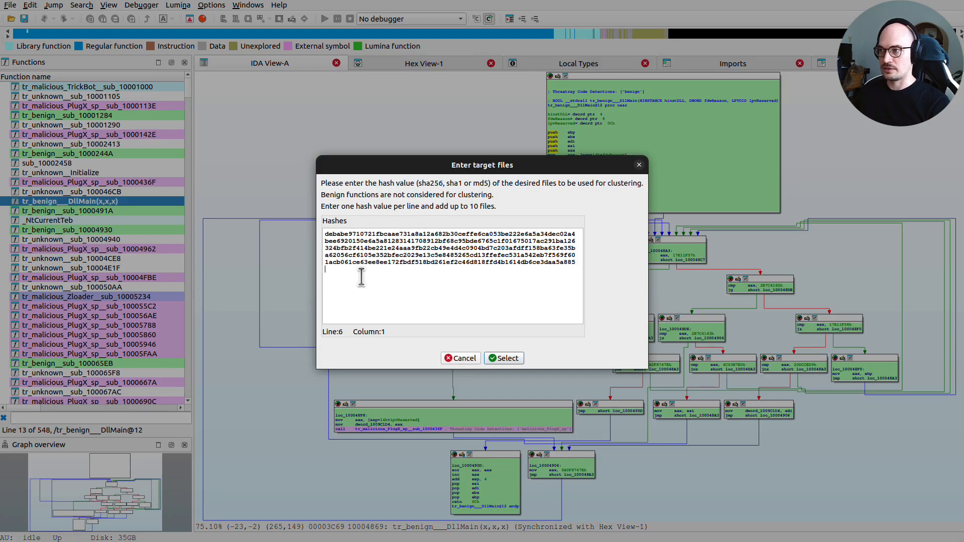
left_click(499, 359)
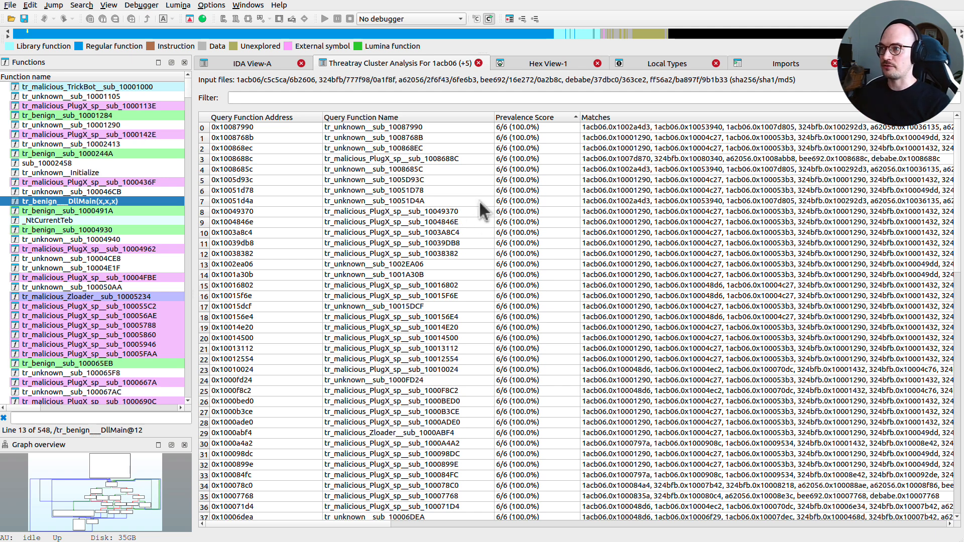
Step: Open tr_malicious_PlugX_sp__sub_10049370 from the cluster results and examine its control-flow graph for obfuscation and suitability as a rule string
left_click(433, 212)
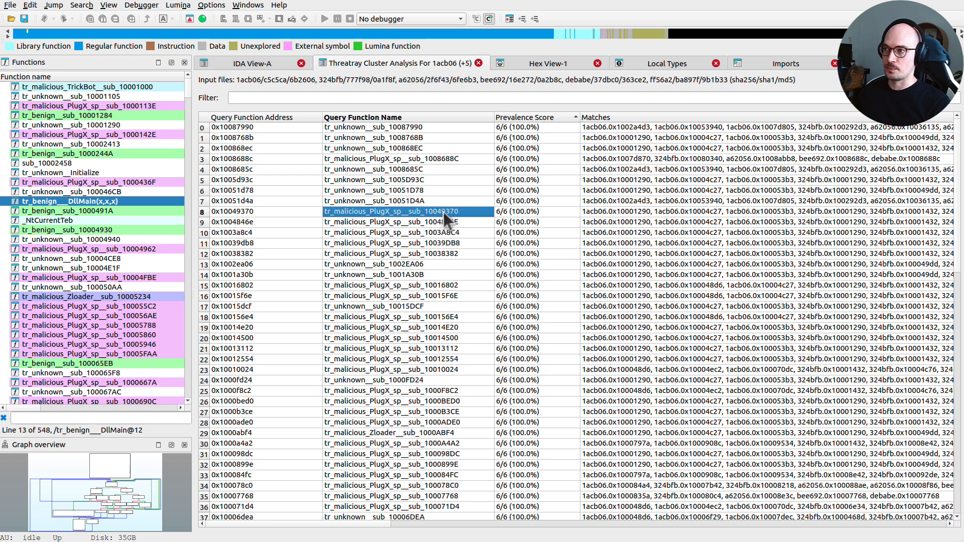
double_click(417, 211)
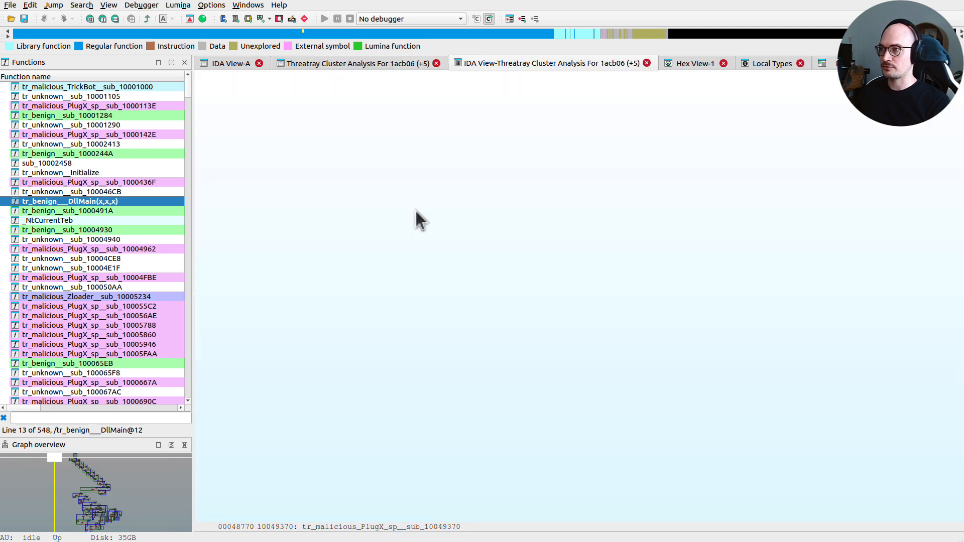
left_click_drag(669, 369, 284, 294)
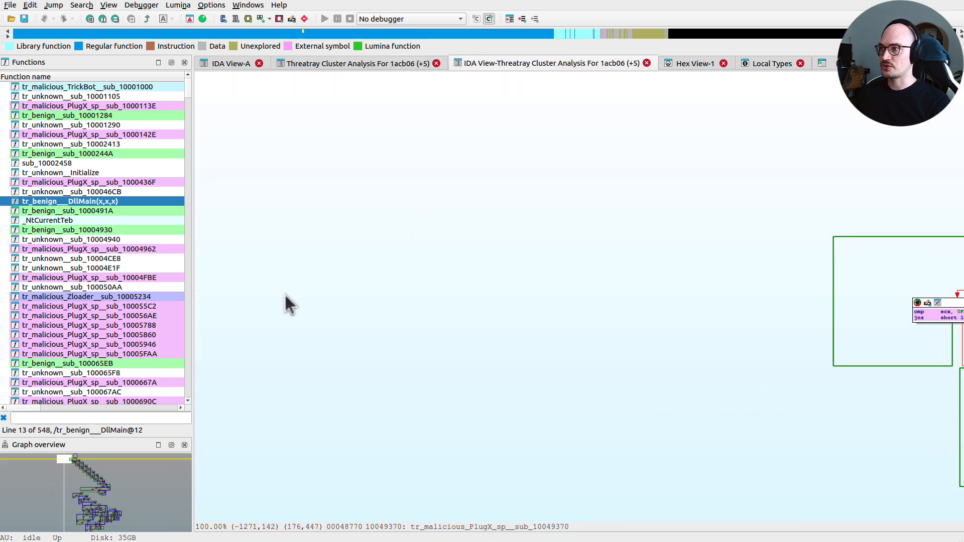
left_click_drag(358, 289, 209, 263)
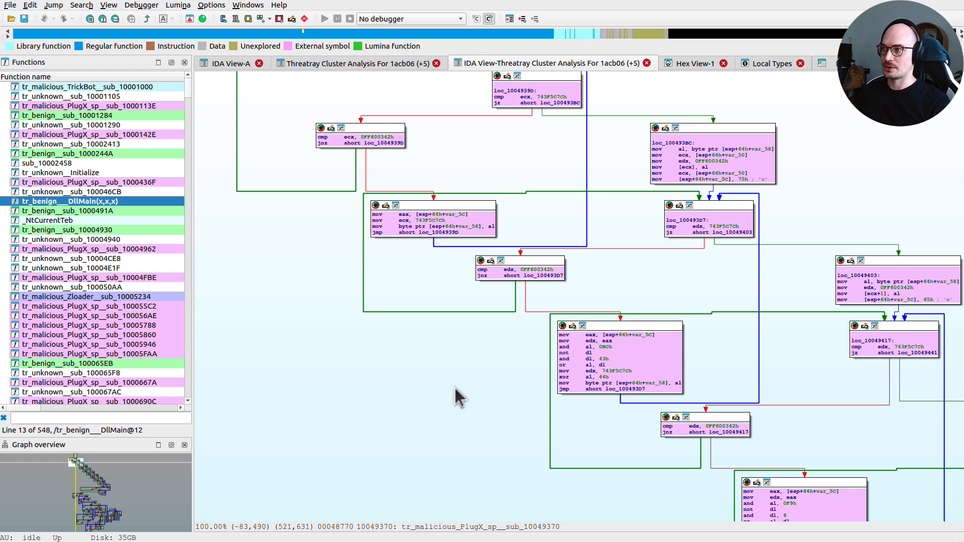
left_click_drag(405, 387, 282, 314)
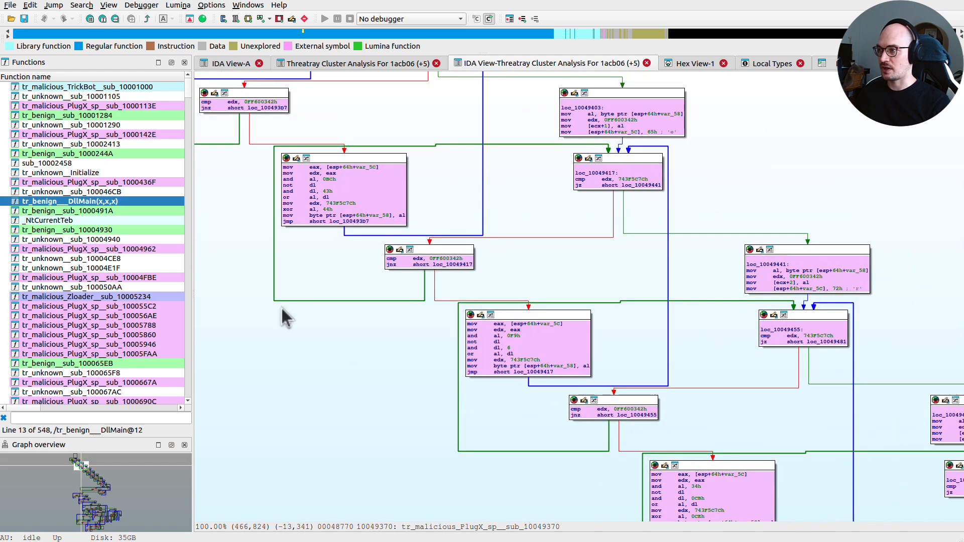
scroll(733, 440, "down", 8)
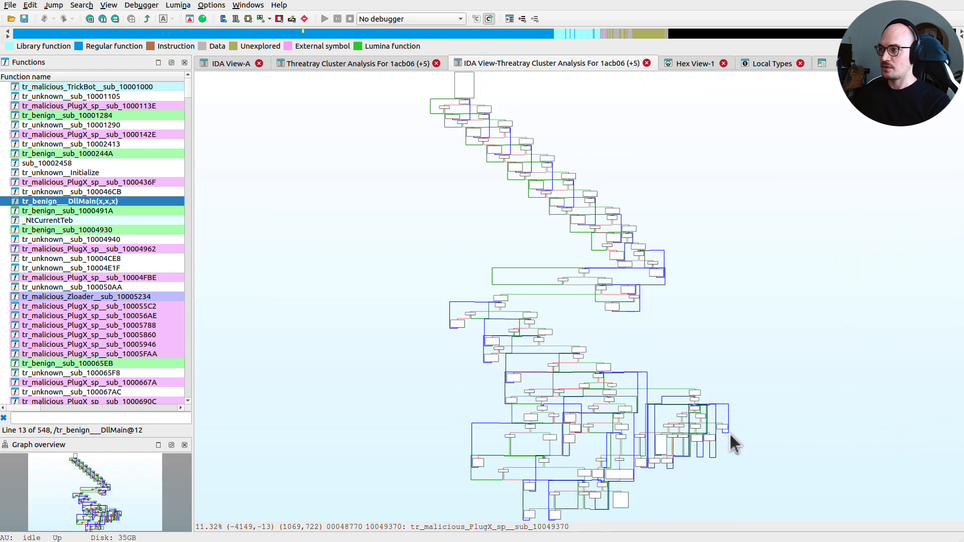
scroll(723, 430, "up", 2)
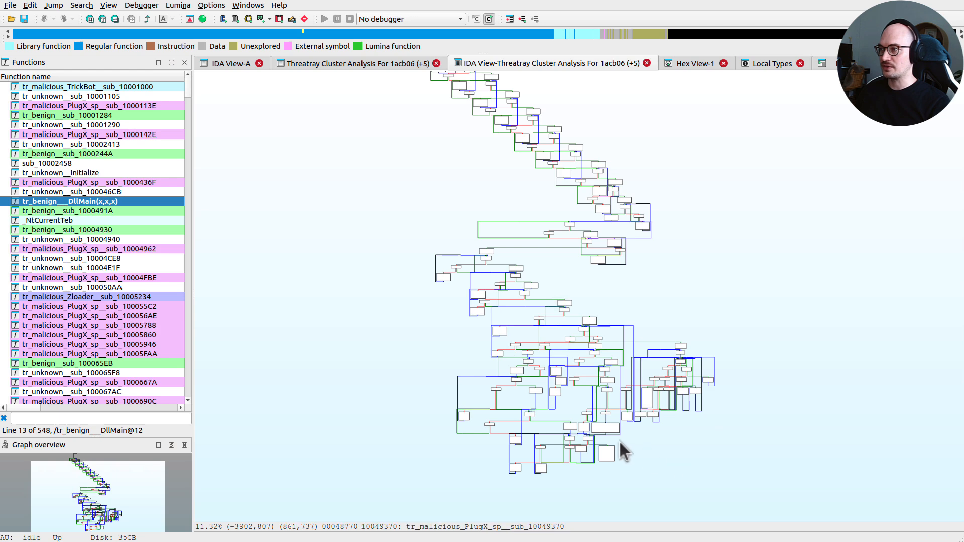
scroll(622, 452, "up", 10)
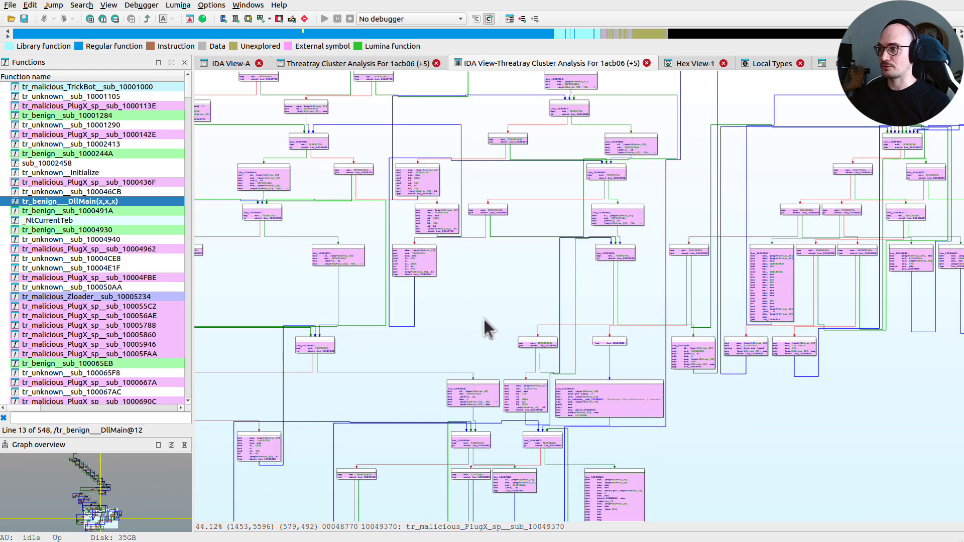
scroll(484, 317, "up", 4)
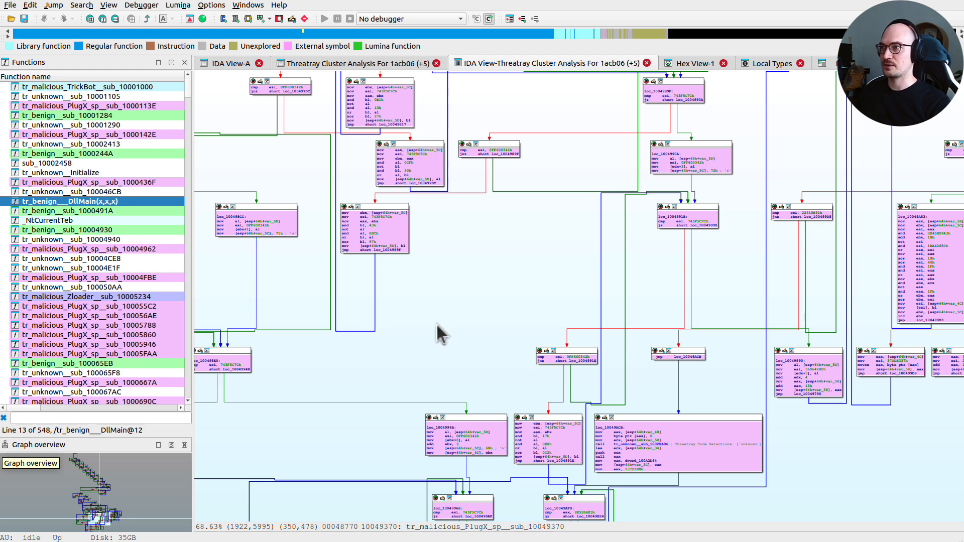
Step: View the graph of tr_malicious_PlugX_sp__sub_10039DB8 from the cluster results, and return to the function list
left_click(358, 64)
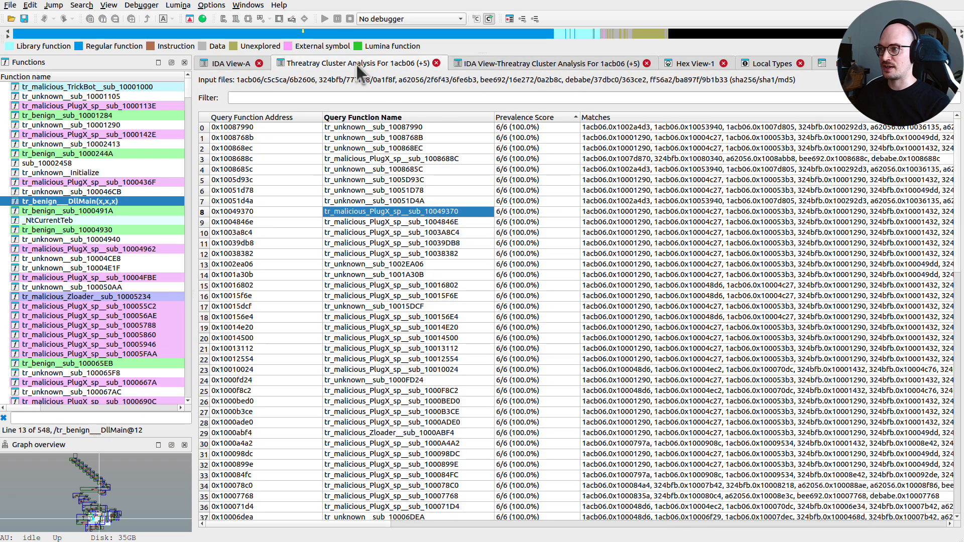
double_click(427, 243)
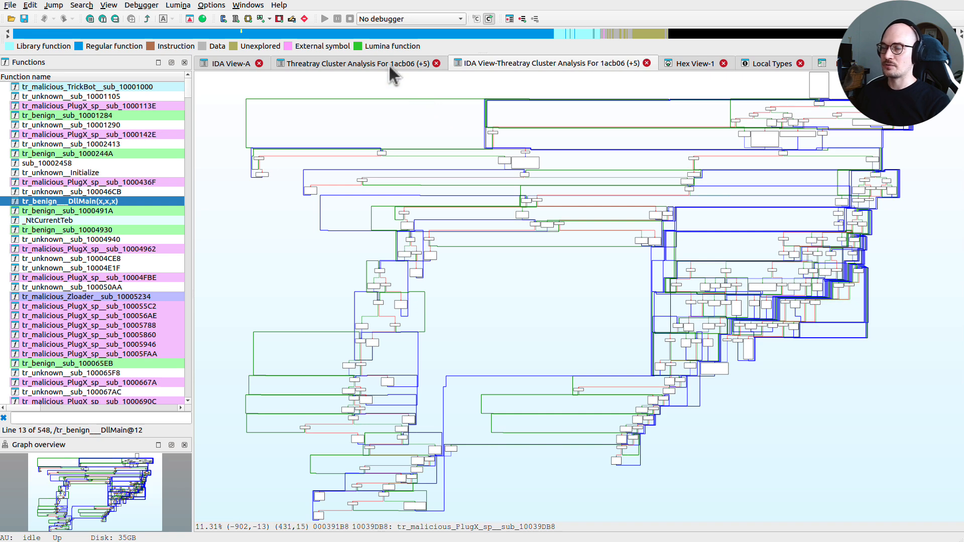
left_click(383, 64)
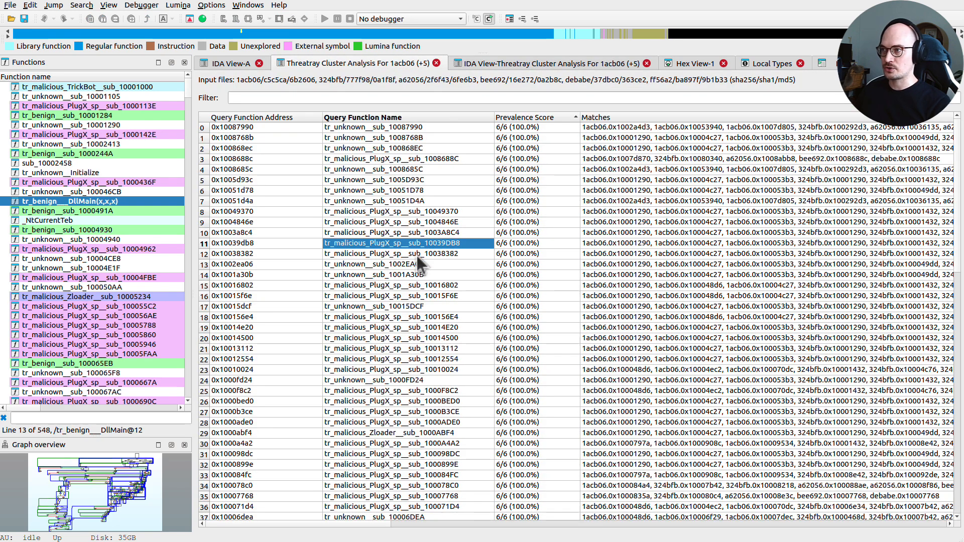
Step: Open tr_malicious_PlugX_sp__sub_1008688C from the cluster results and run a Threatray function retrohunt on it
left_click(460, 160)
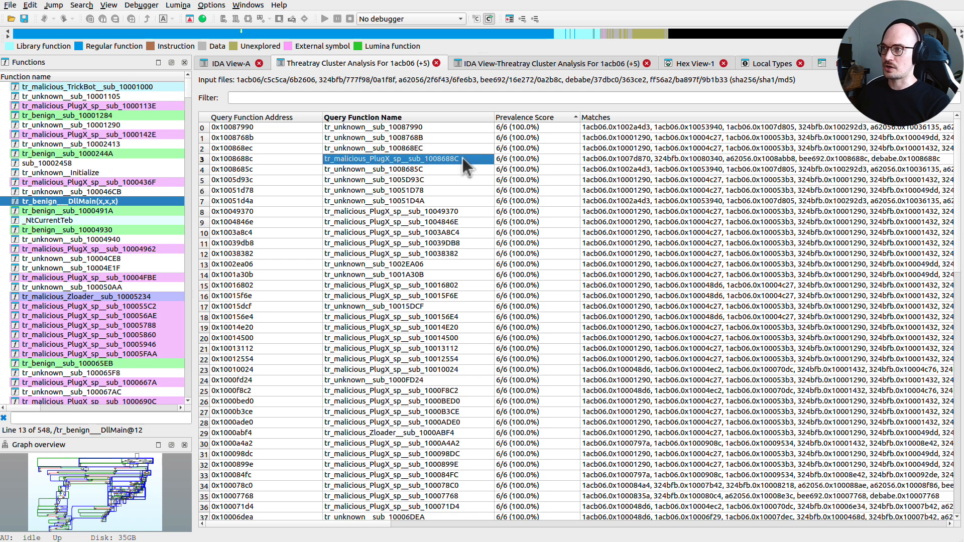
double_click(419, 158)
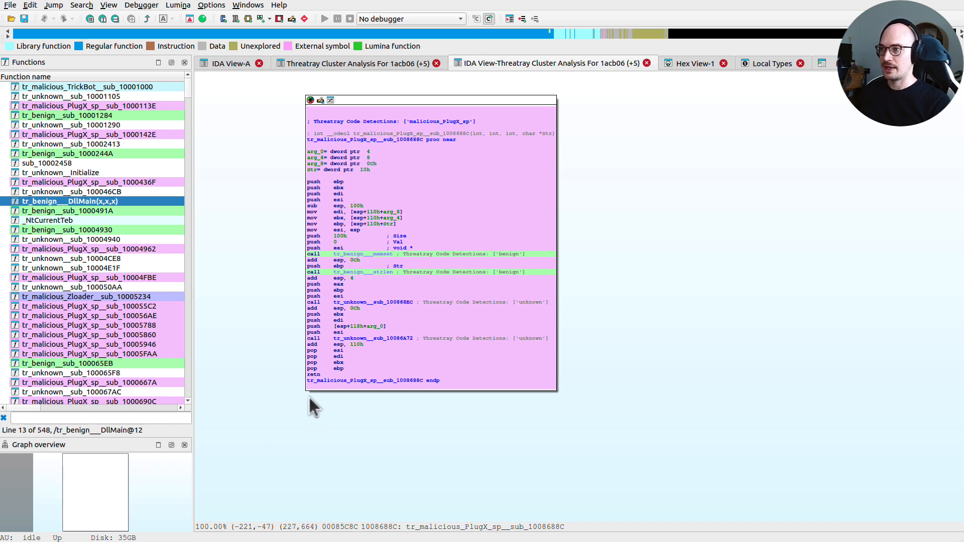
right_click(265, 268)
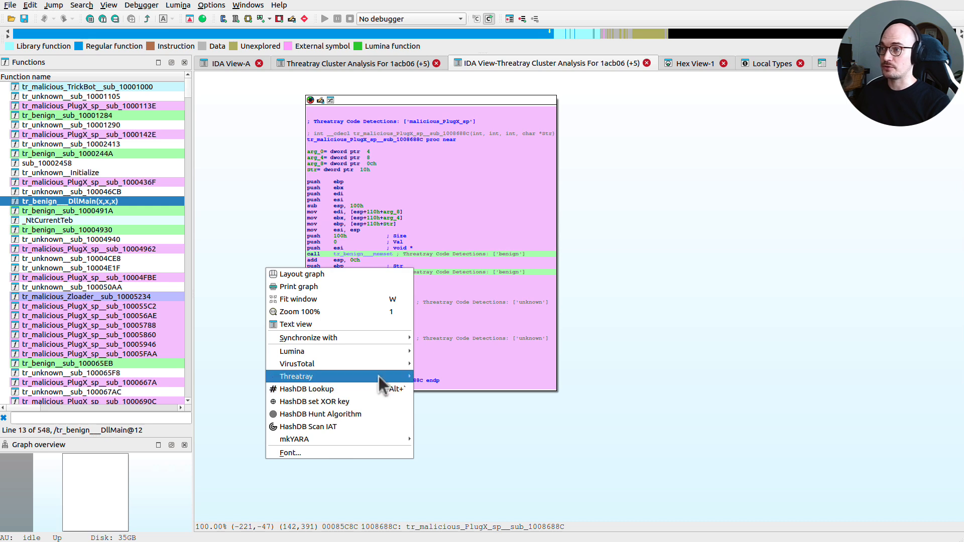
mouse_move(382, 376)
left_click(497, 377)
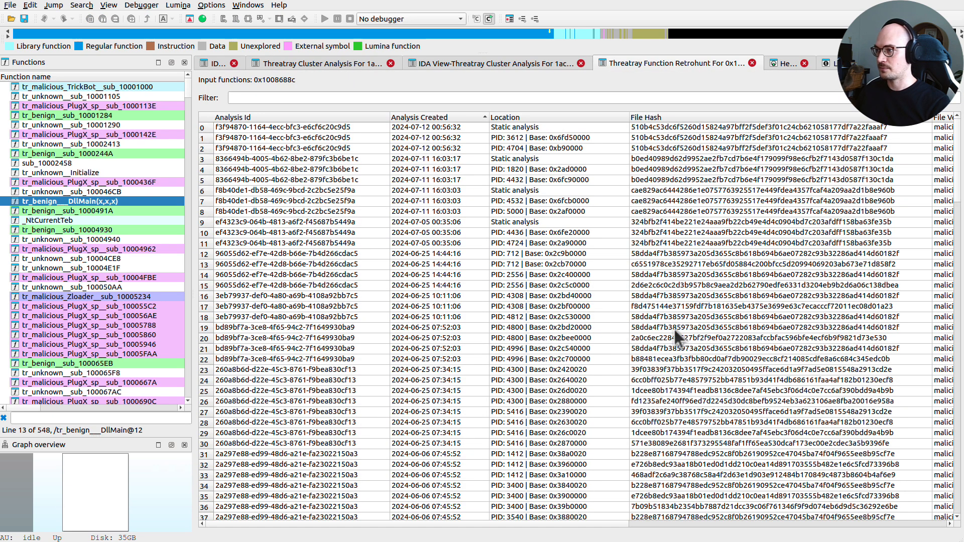
Step: Look through the function retrohunt results for 0x1008688c, checking the file verdicts, malware families and older analyses
left_click(674, 328)
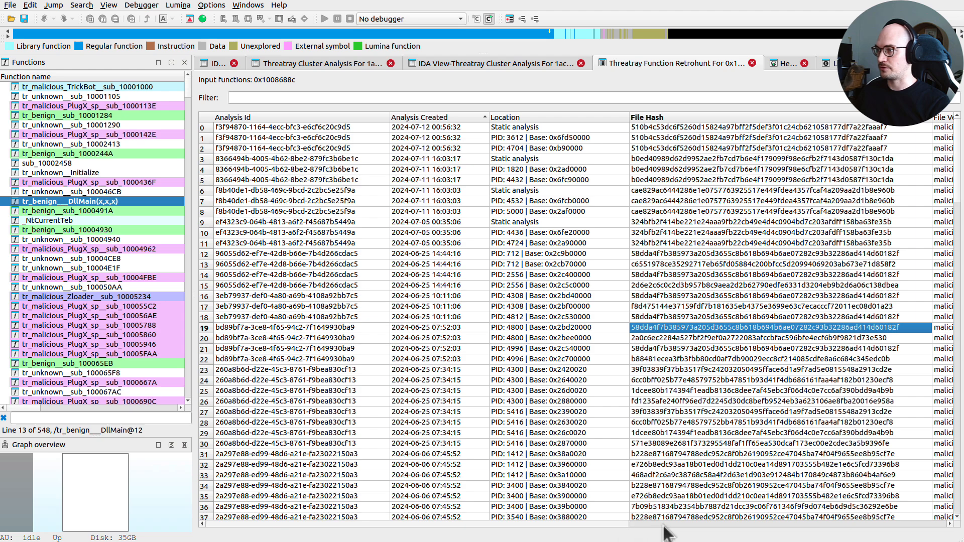
scroll(668, 517, "right", 3)
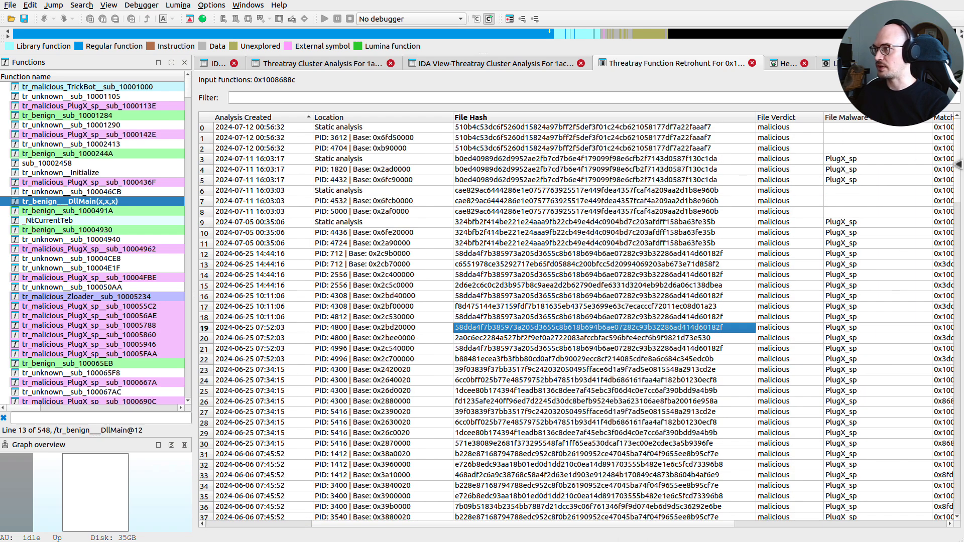
left_click_drag(958, 165, 947, 481)
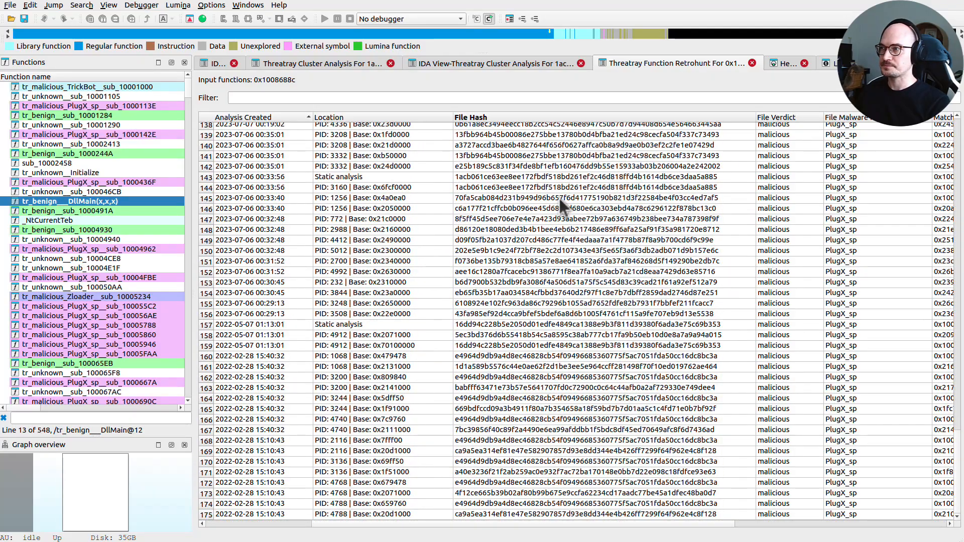
Step: Generate a mkYARA rule from sub_1008688C's instructions between sub esp, 100h and add esp, 110h, and review the generated rule
left_click(517, 62)
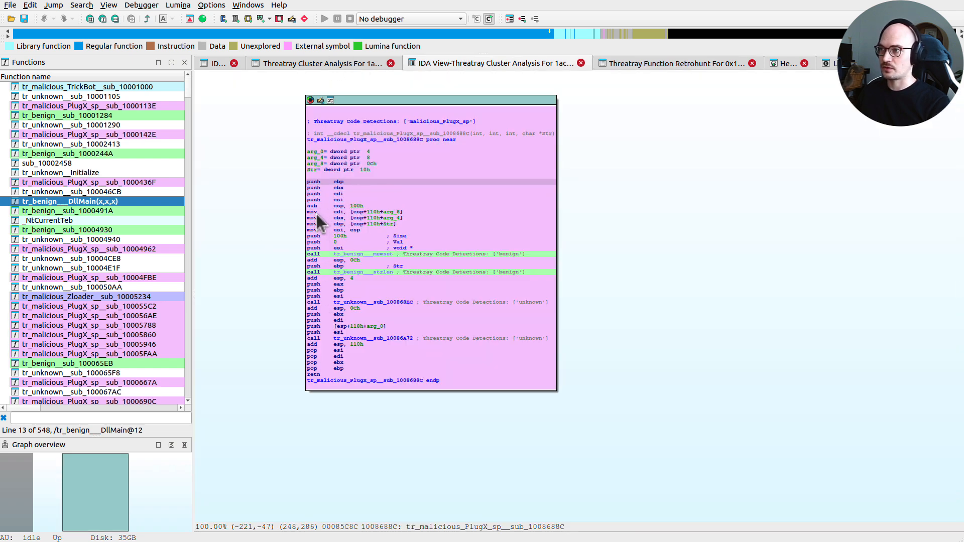
left_click_drag(309, 206, 387, 342)
right_click(431, 284)
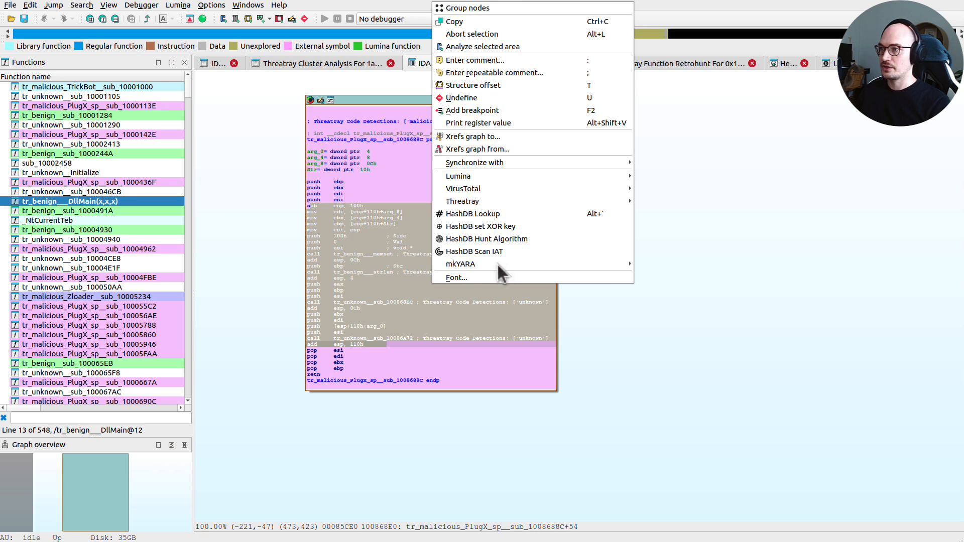
mouse_move(502, 264)
left_click(709, 267)
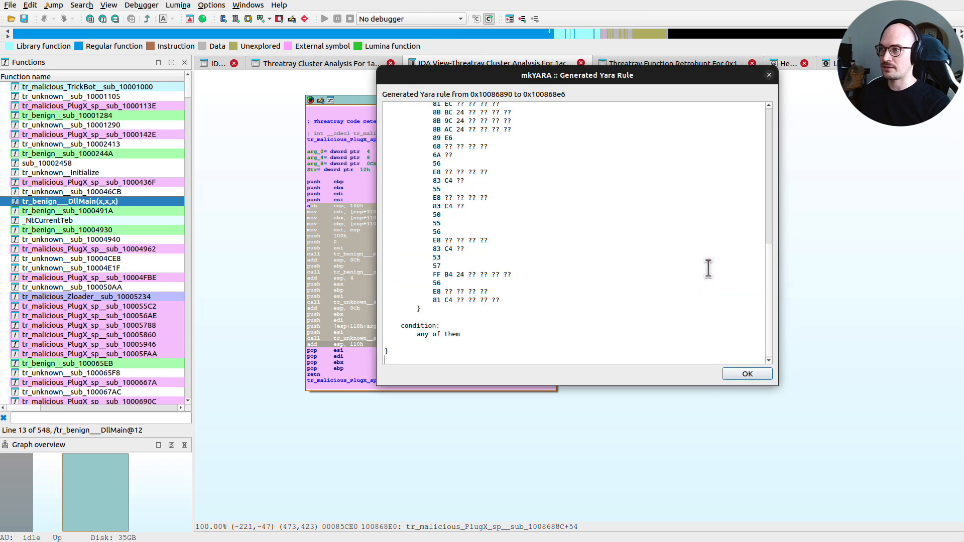
left_click_drag(768, 336, 781, 171)
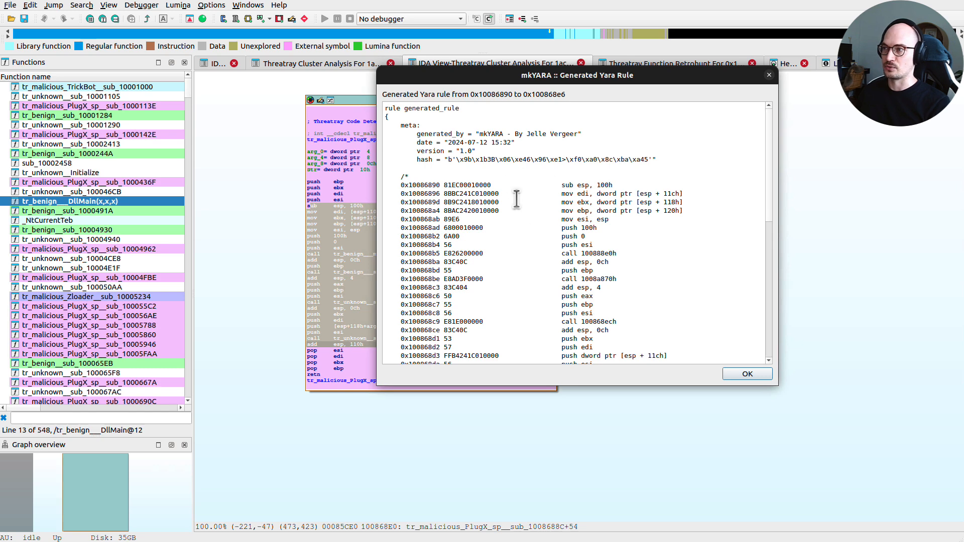
left_click(748, 375)
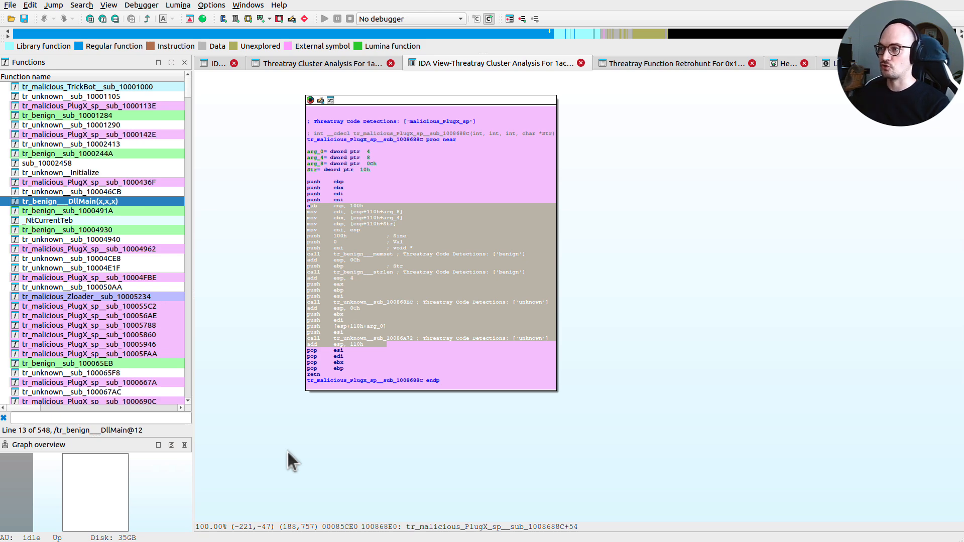
Step: Switch to VSCodium and view the plugx rule in the 9-plugx-doplugs rule.yar
key("alt+Tab")
key("alt+Tab")
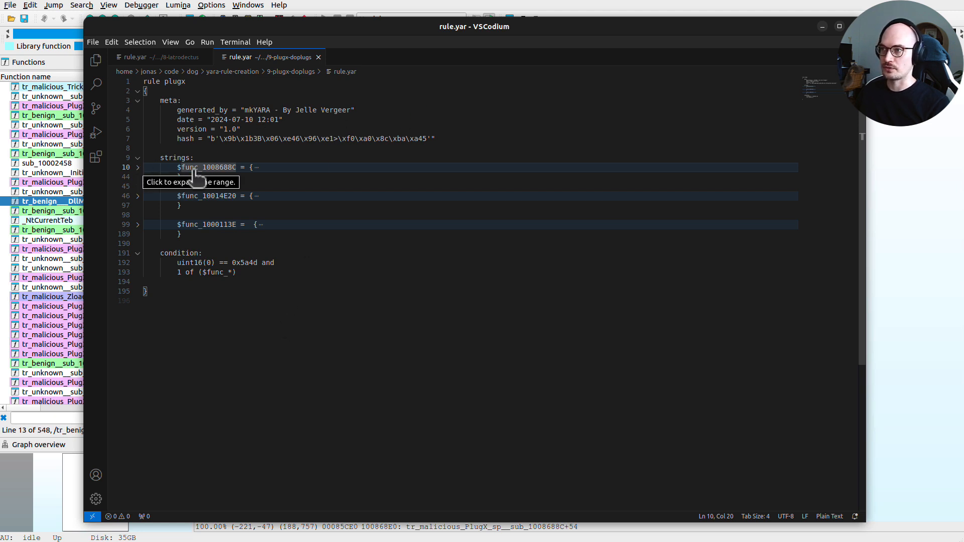
Step: Examine the byte patterns of func_1008688C, func_10014E20 and func_1000113E in the plugx rule, along with its 1 of ($func_*) condition
double_click(223, 168)
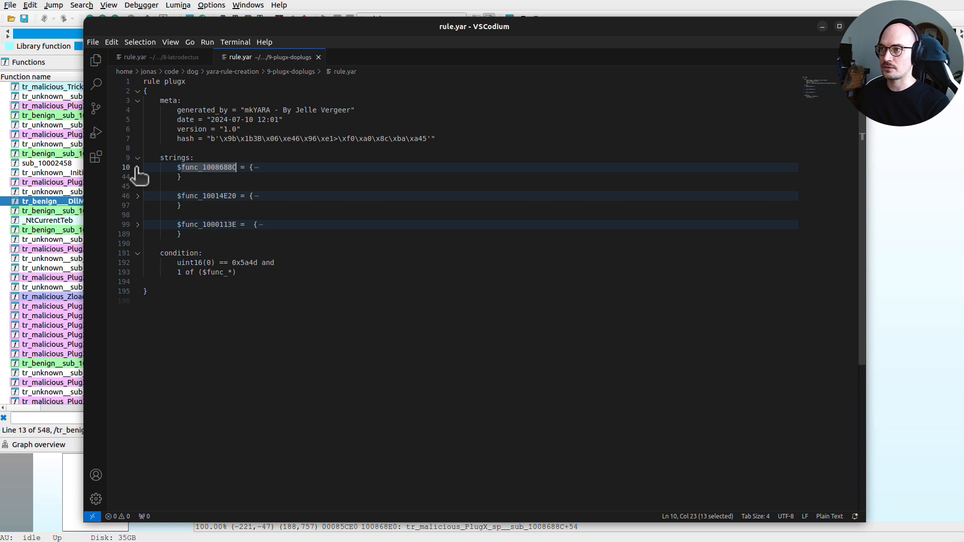
left_click(137, 168)
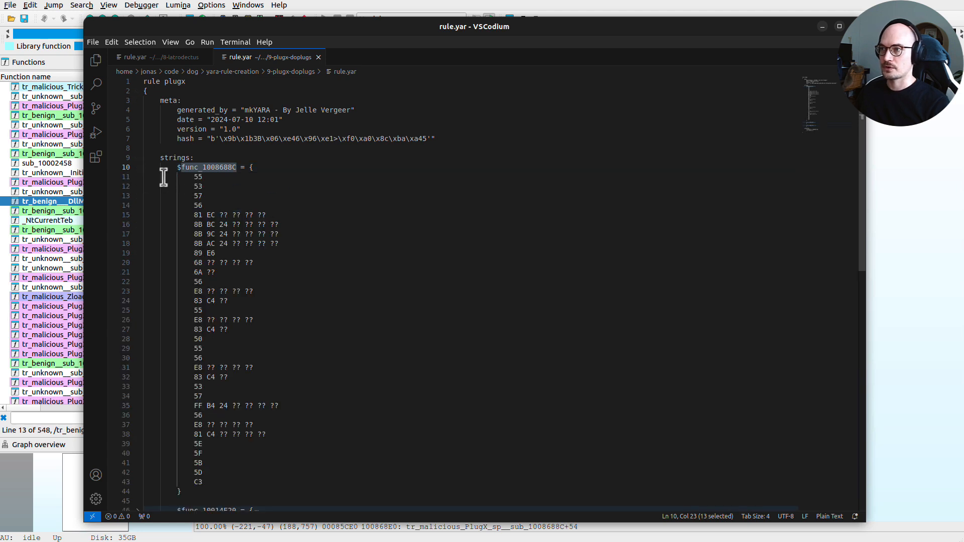
left_click(137, 168)
left_click(137, 197)
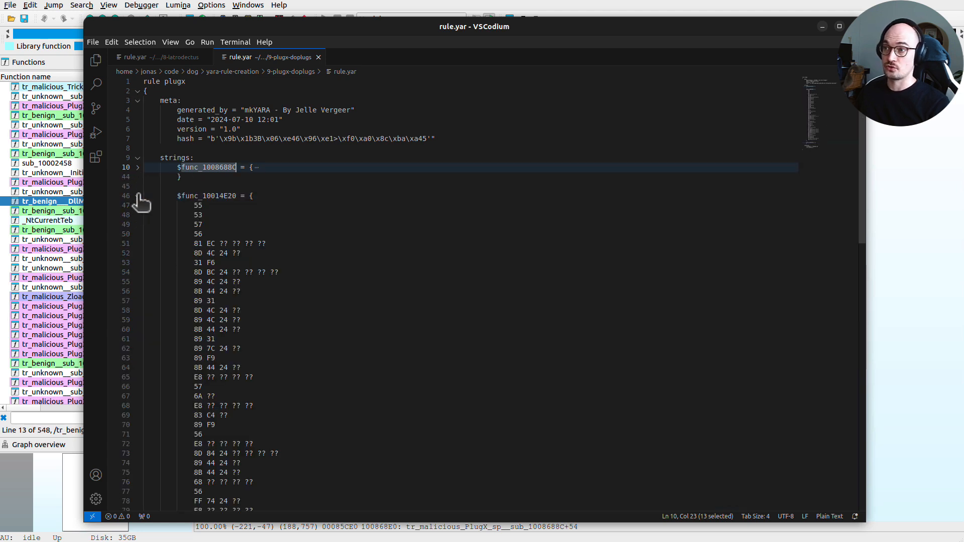
scroll(166, 230, "down", 5)
scroll(151, 203, "up", 4)
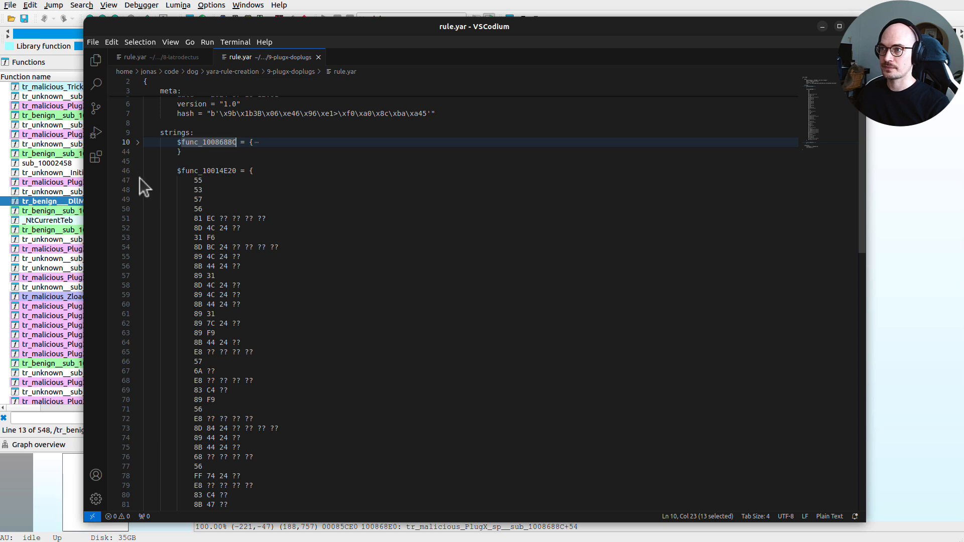
left_click(138, 171)
left_click(139, 199)
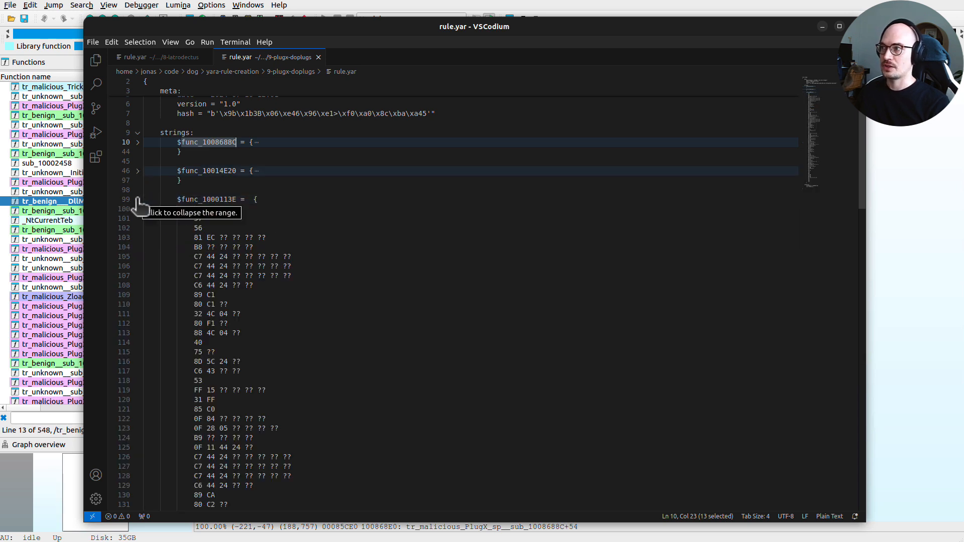
left_click(138, 199)
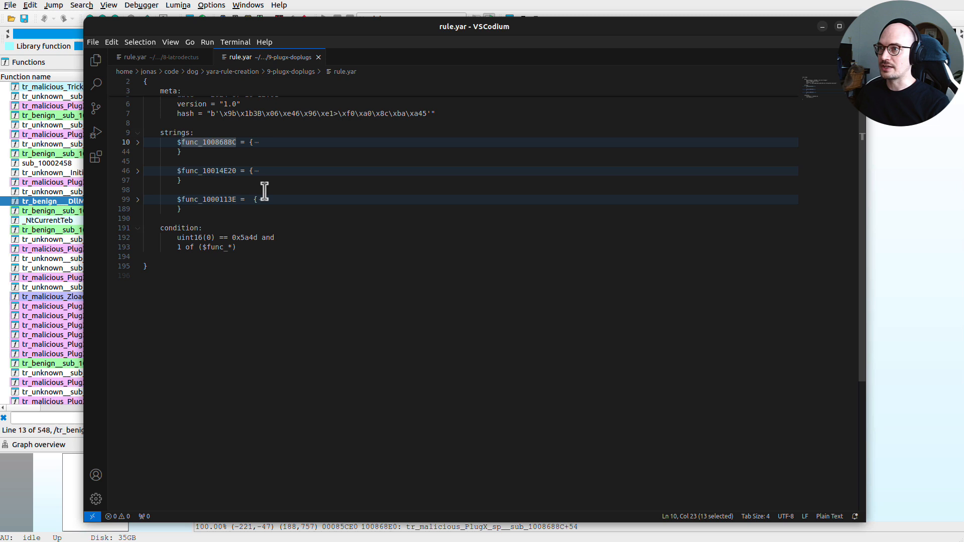
left_click(235, 217)
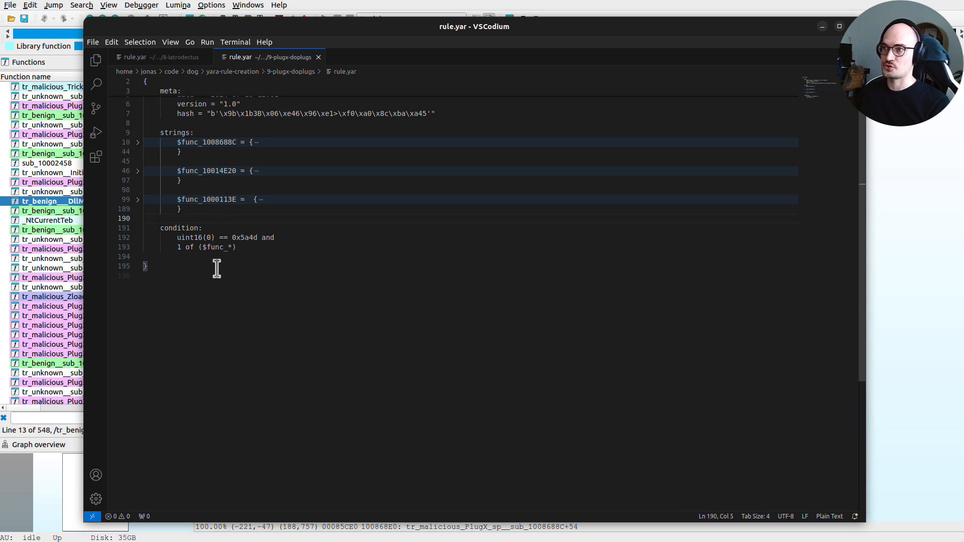
mouse_move(178, 238)
left_mouse_down()
mouse_move(280, 239)
mouse_move(177, 247)
left_mouse_up()
left_click(249, 248)
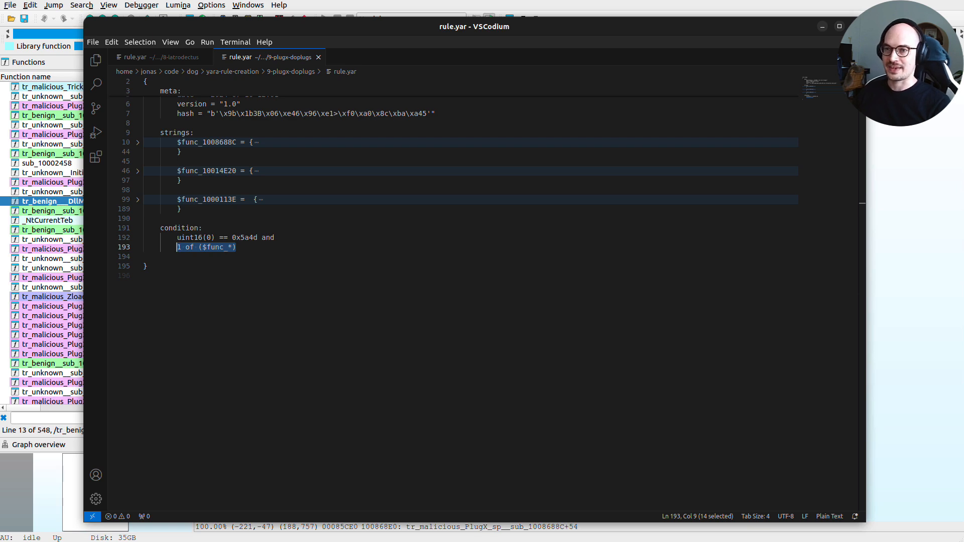
Step: Switch to the terminal, print the contents of rule.yar and list the files in the dev-samples folder
key("alt+Tab")
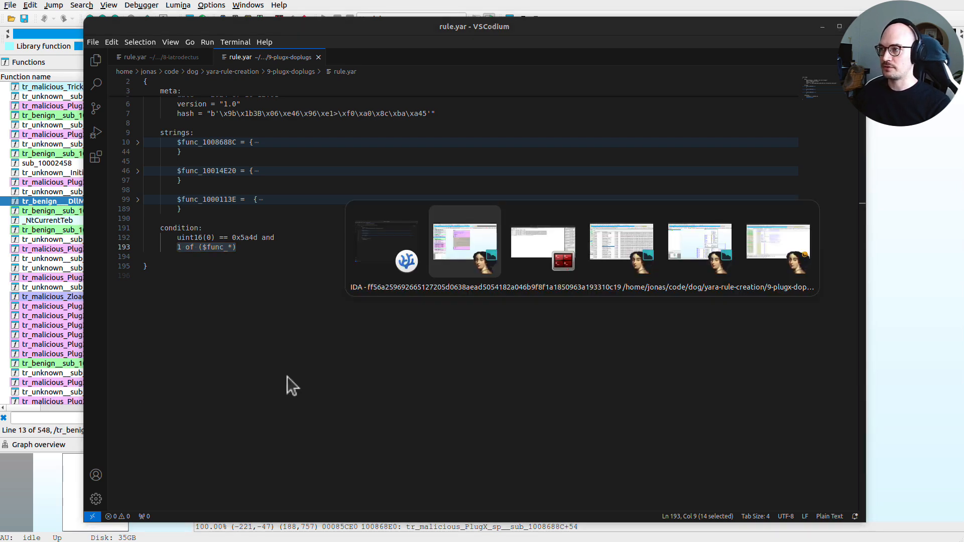
left_click(528, 264)
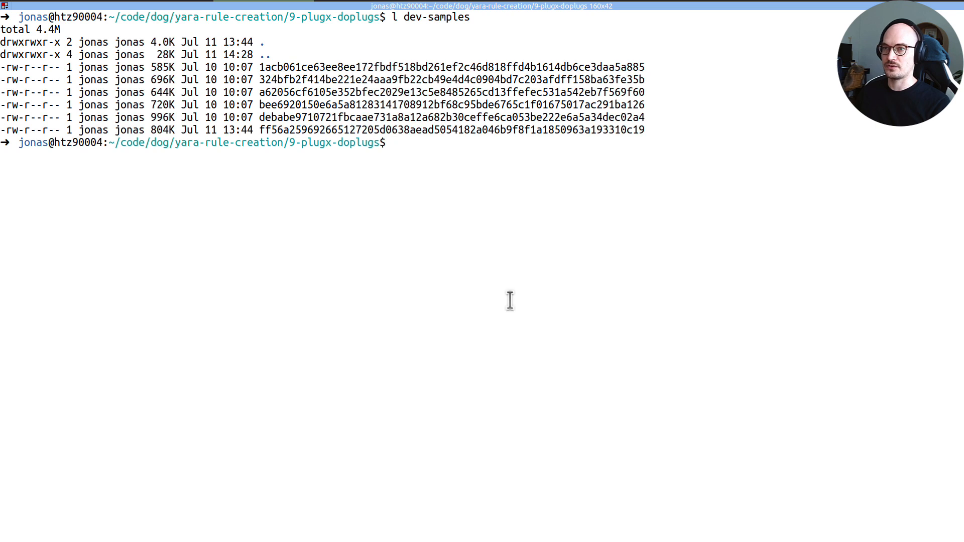
type("cat rule.yar")
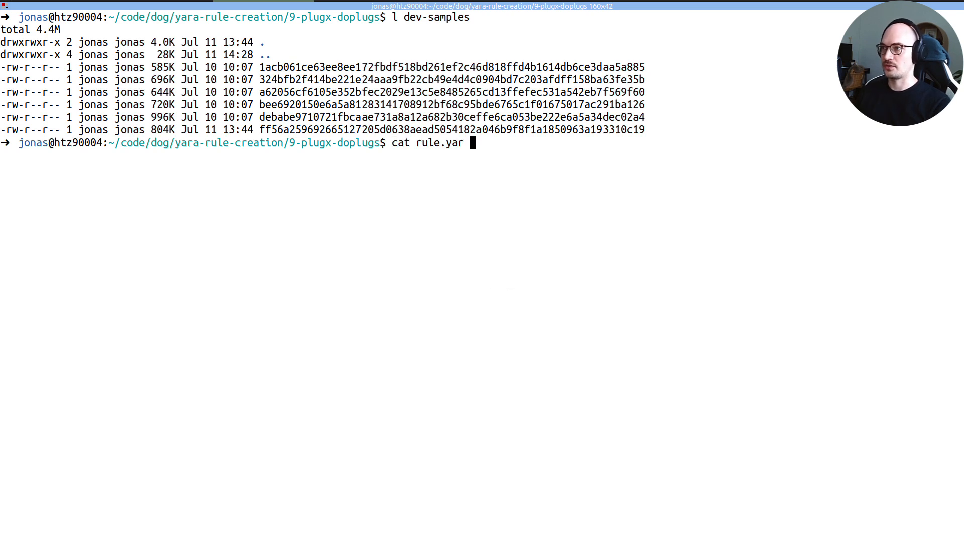
key("Return")
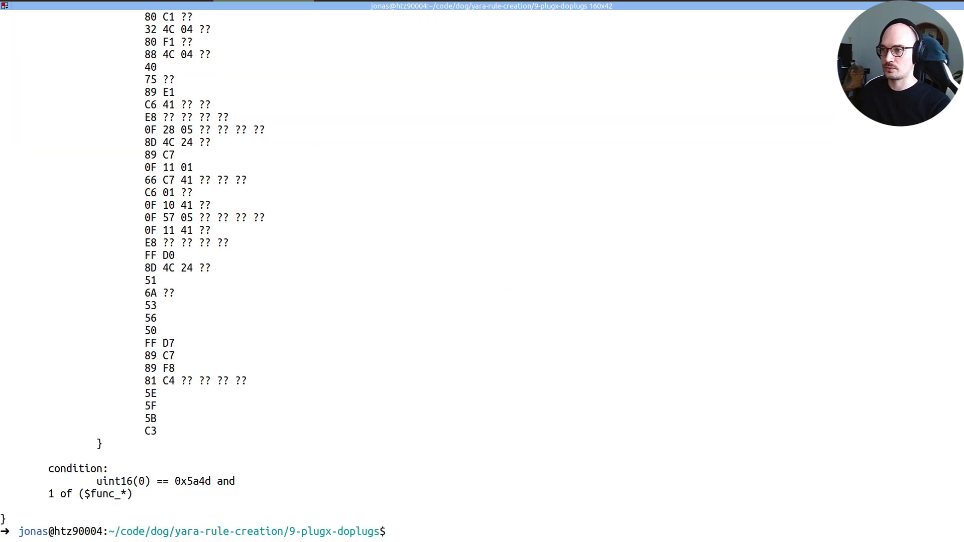
type("l dev")
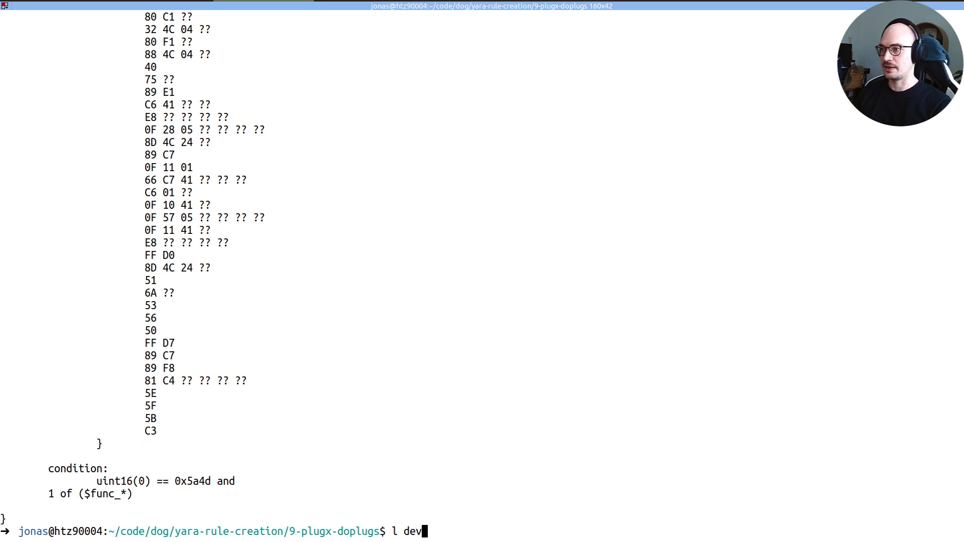
key("Tab")
key("Return")
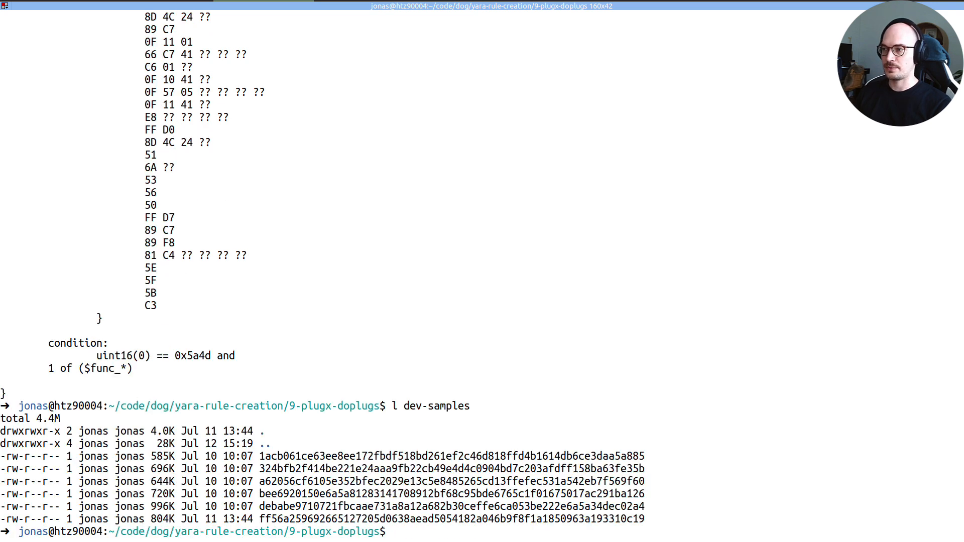
Step: Scan dev-samples recursively with yara and rule.yar, printing matching strings with -rs, and rescan with -rc for per-file match counts
type("y")
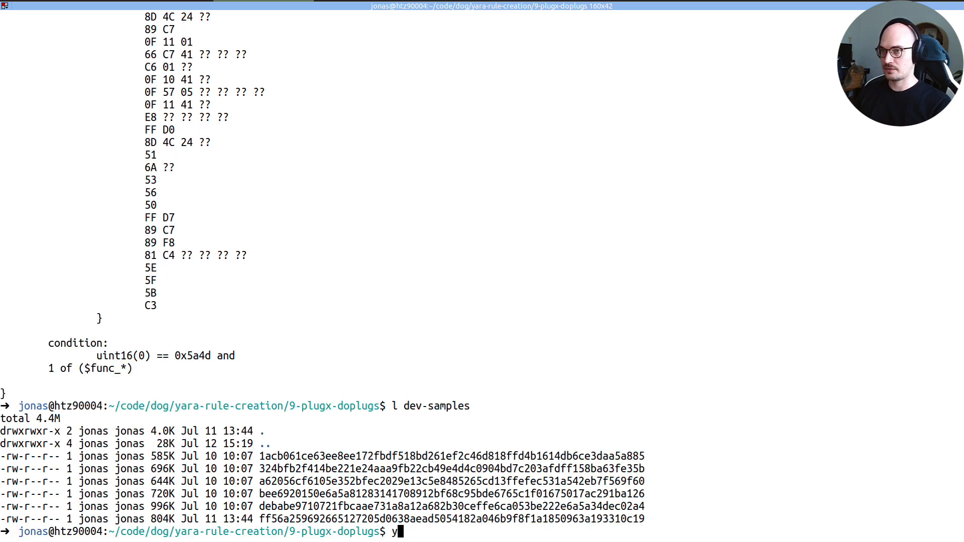
type("ara rule.yar -r")
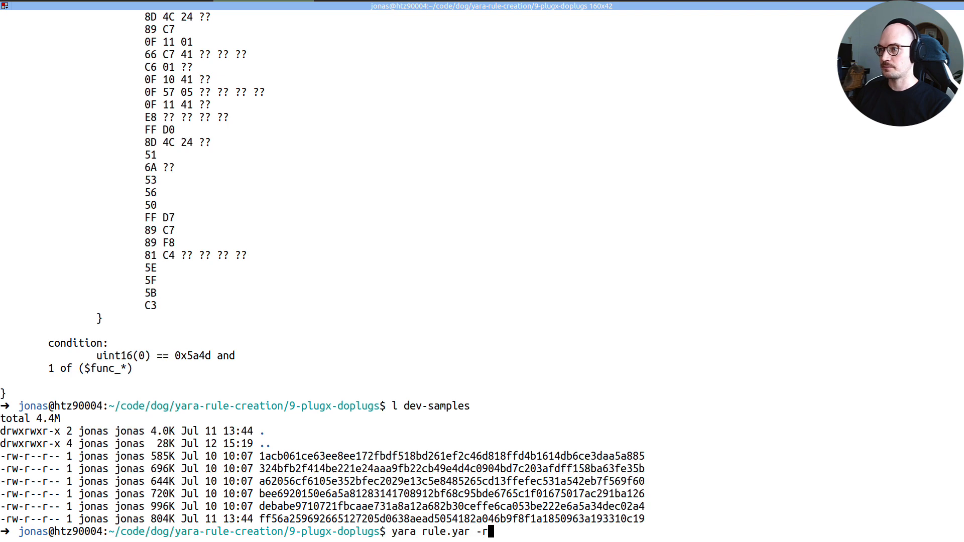
type("s dev")
key("Tab")
key("BackSpace")
key("Return")
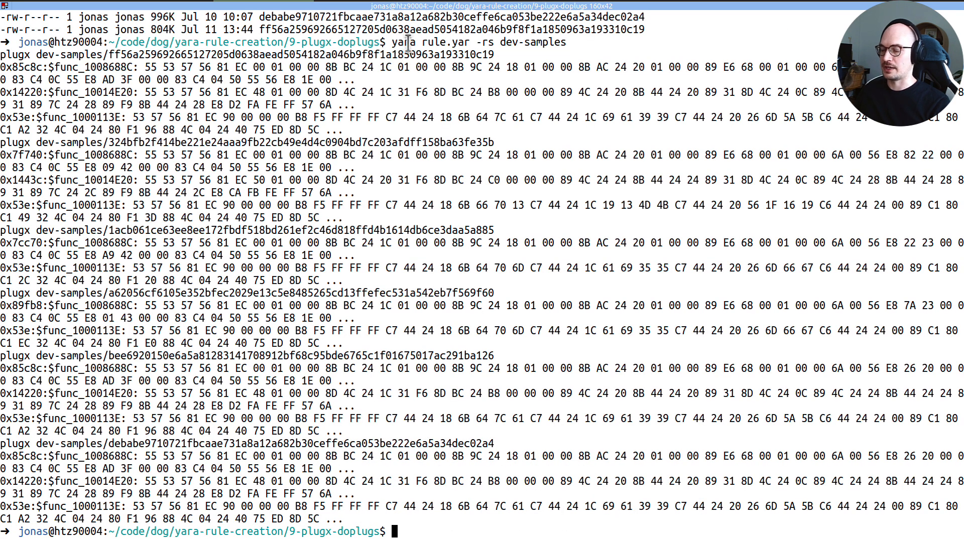
key("Up")
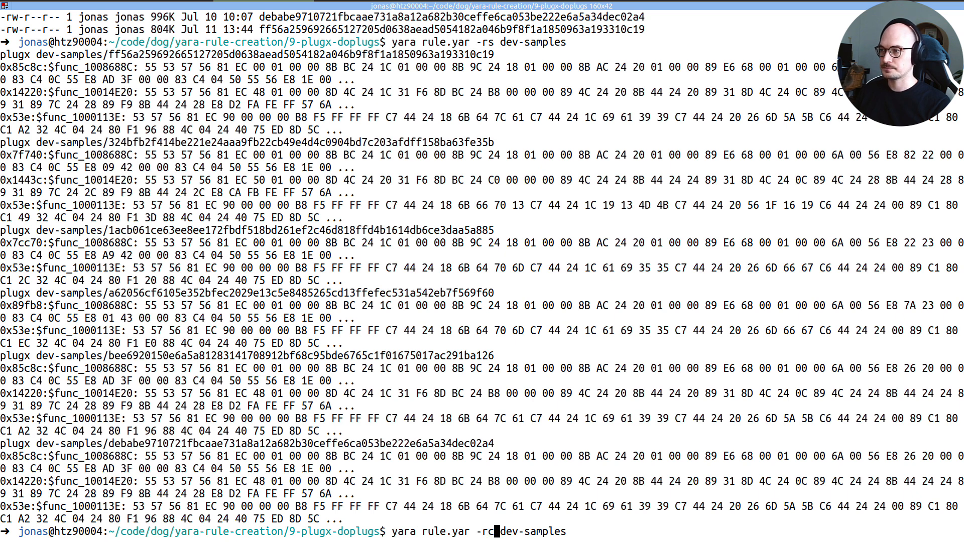
key("Return")
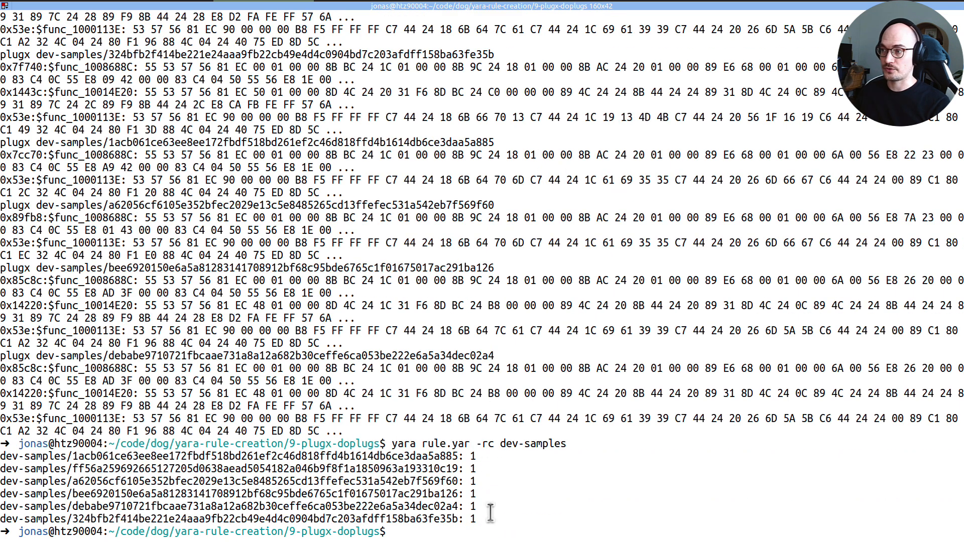
Step: Check in the -rs scan output which of the rule's function strings match in each dev sample
scroll(323, 448, "up", 2)
scroll(323, 448, "up", 2)
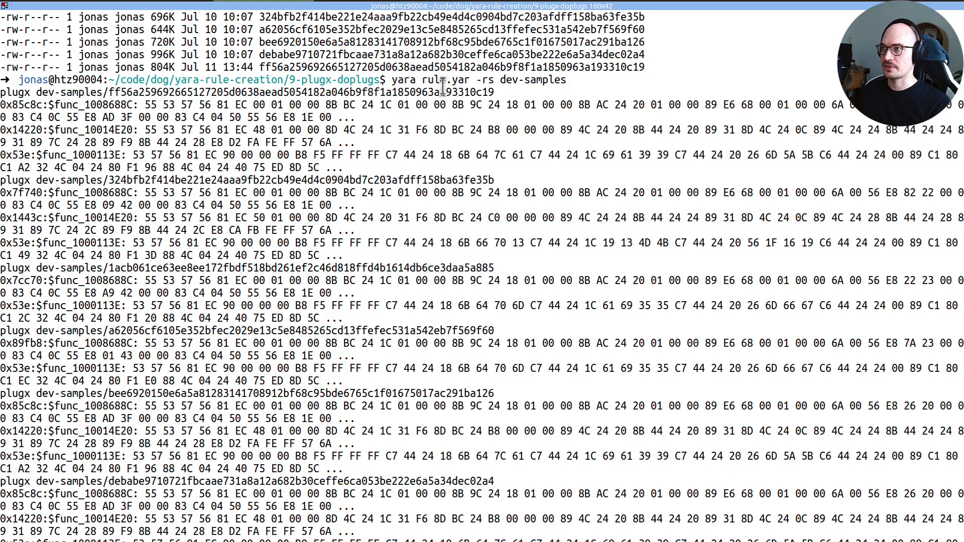
triple_click(96, 93)
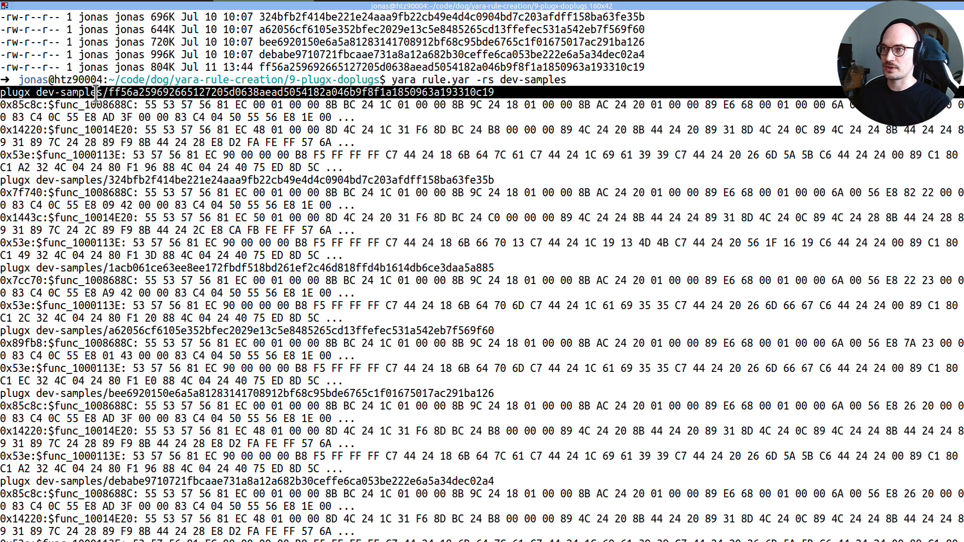
double_click(107, 104)
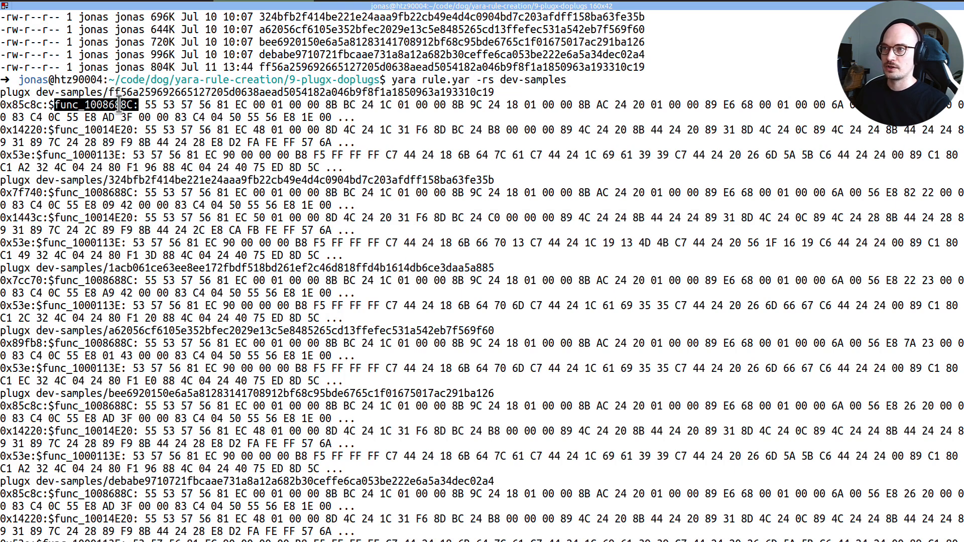
left_click_drag(107, 105, 99, 246)
double_click(107, 194)
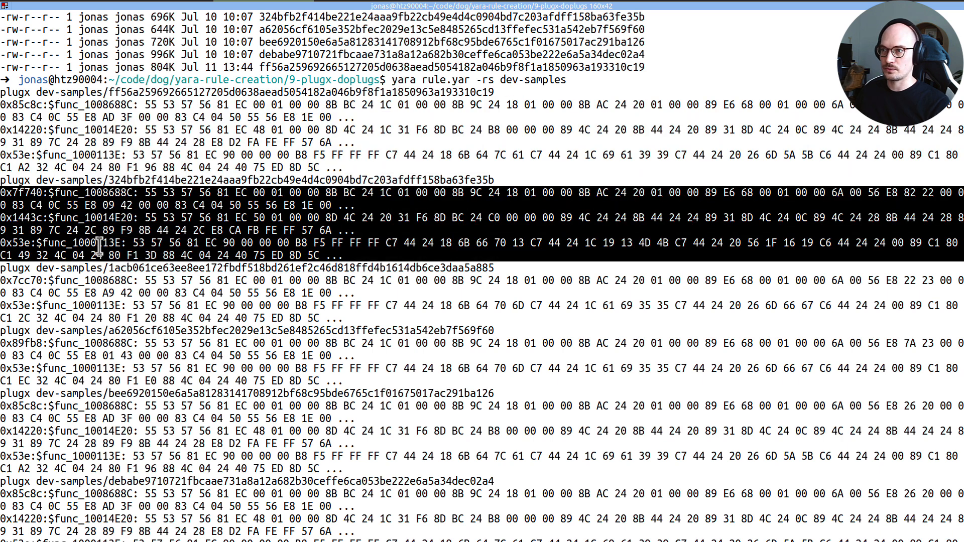
left_click(89, 278)
double_click(89, 279)
left_click_drag(90, 279, 95, 370)
double_click(95, 343)
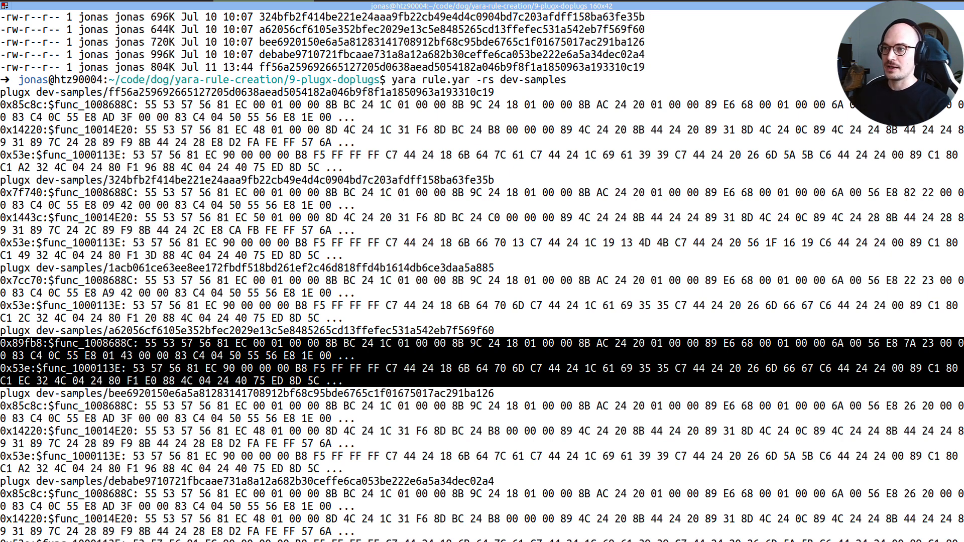
key("alt+Tab")
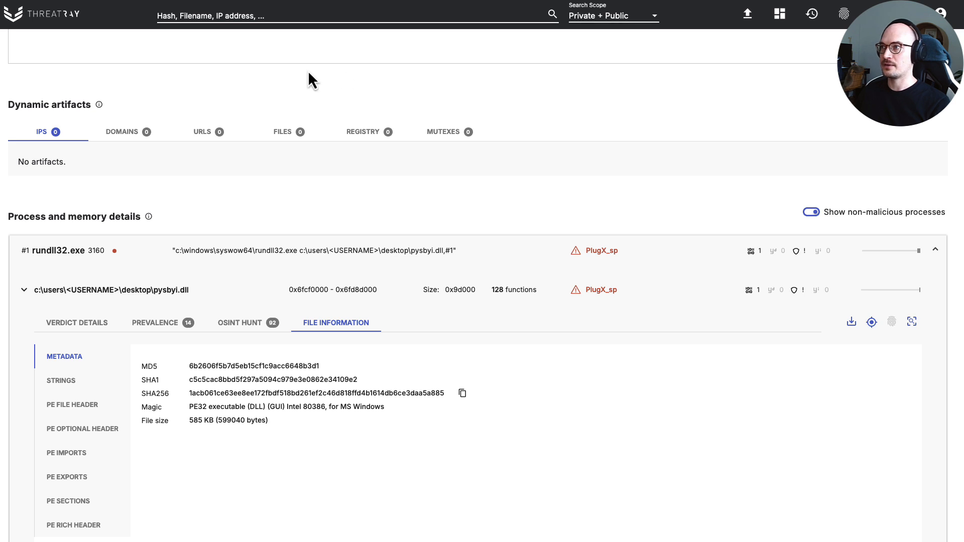
key("ctrl+Tab")
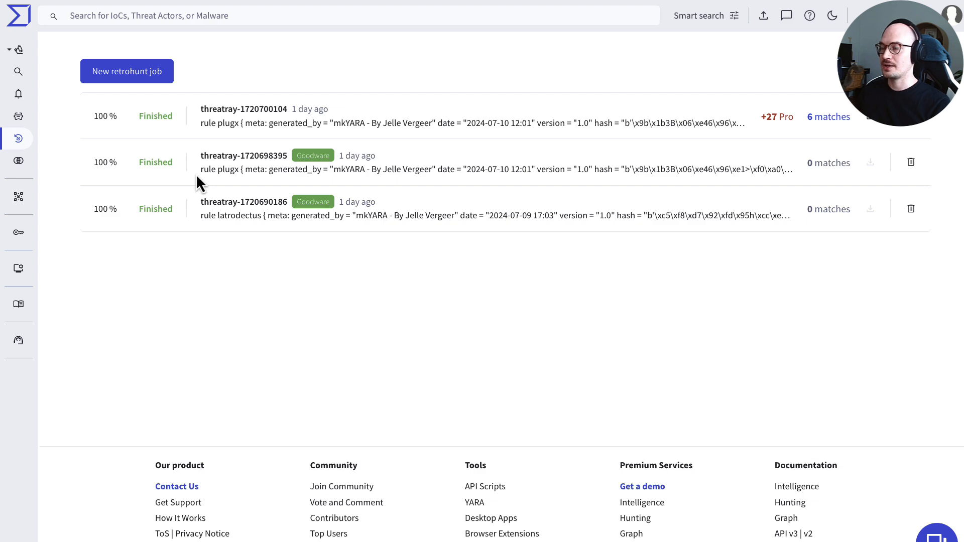
left_click(226, 168)
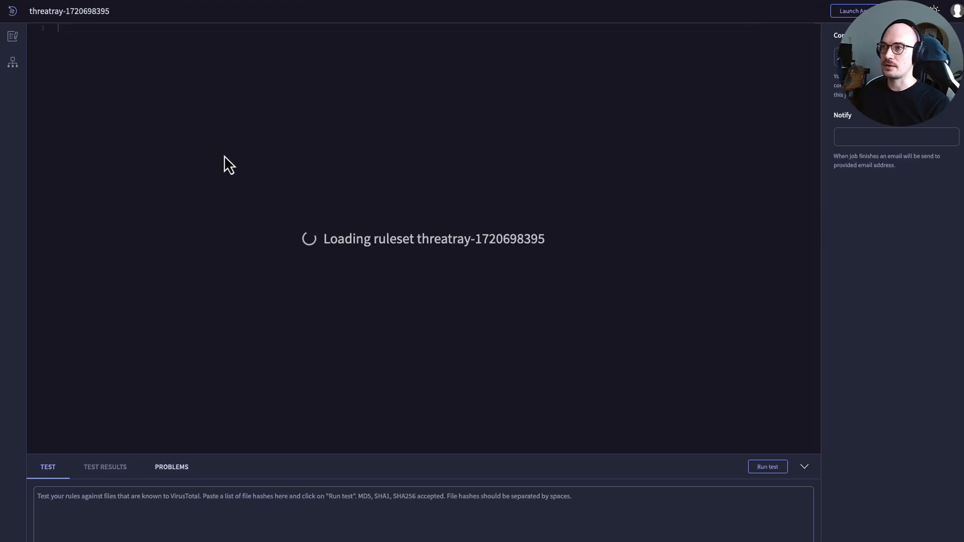
left_click(53, 109)
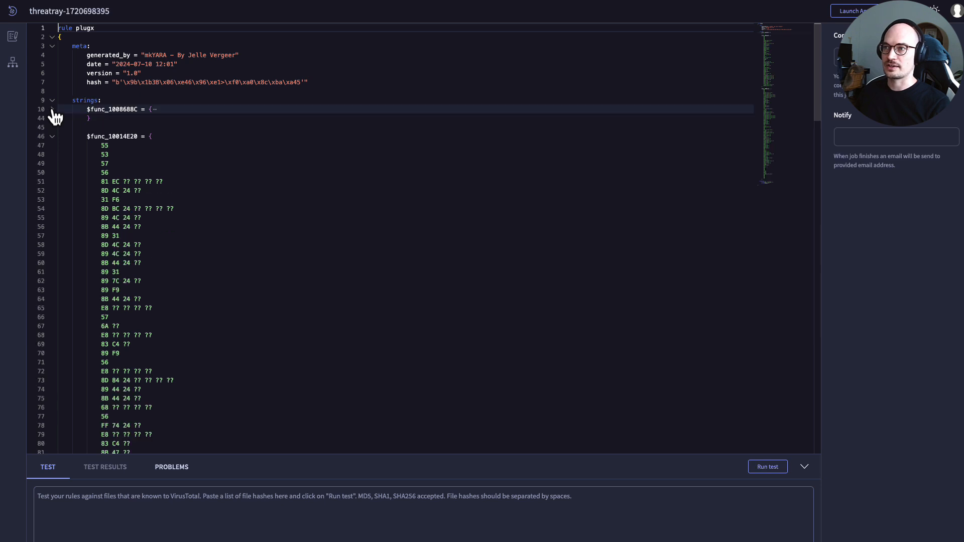
left_click(52, 136)
left_click(52, 163)
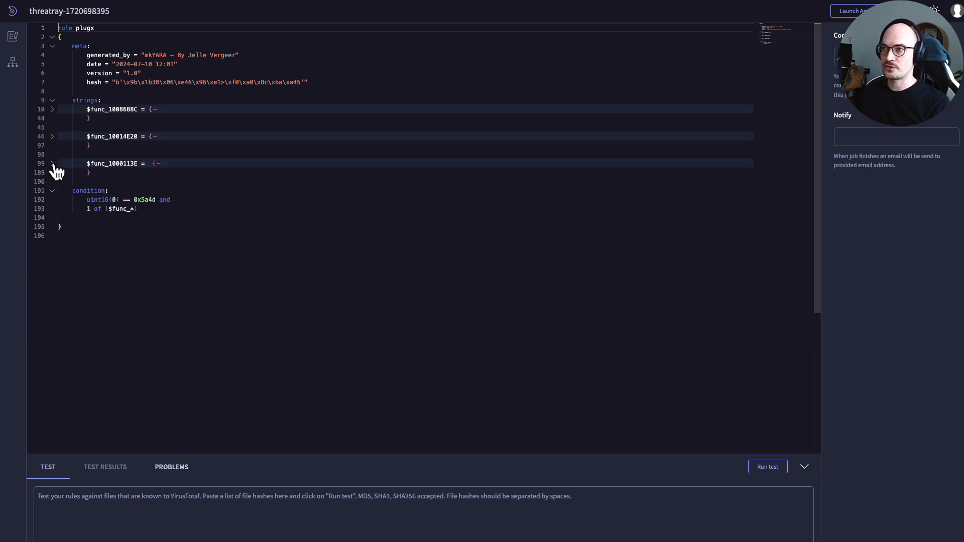
left_click_drag(86, 209, 144, 210)
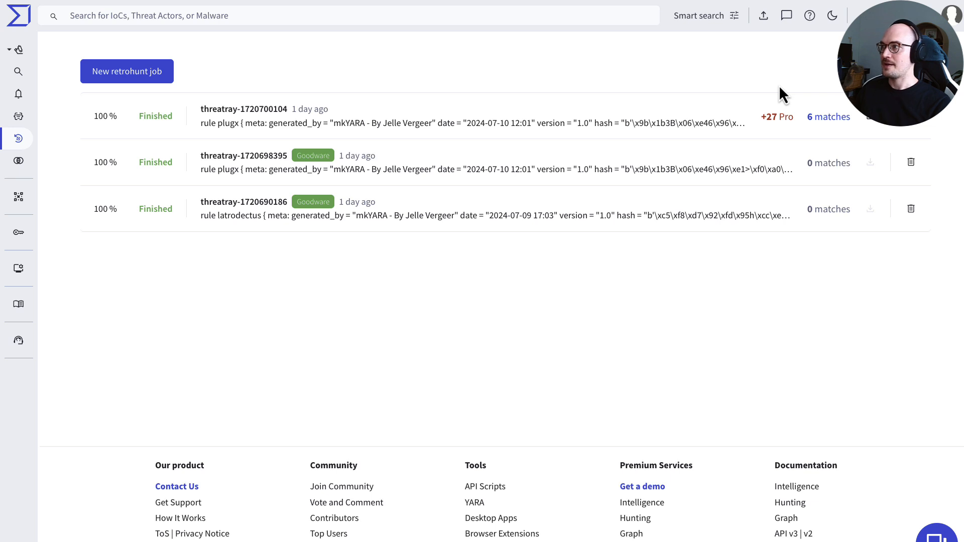
left_click(823, 123)
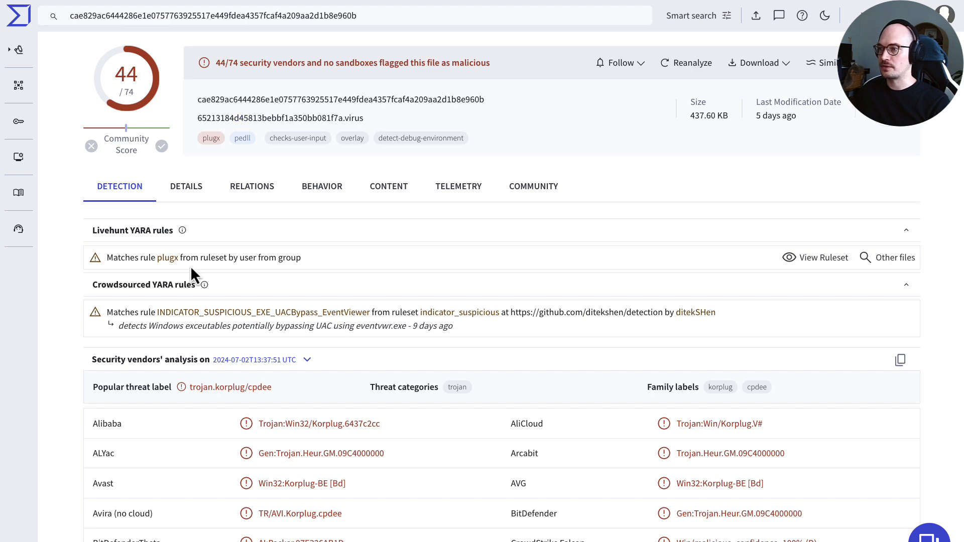
scroll(333, 286, "down", 3)
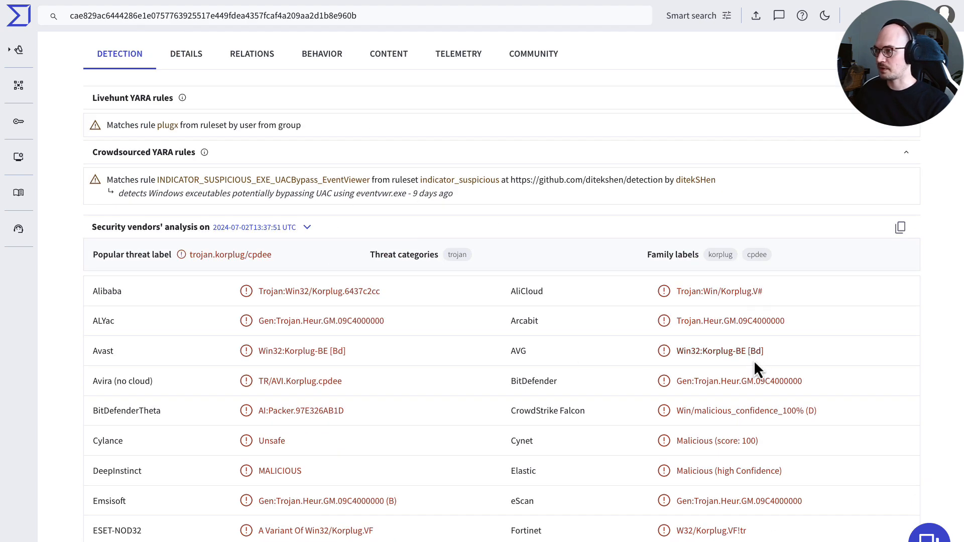
scroll(466, 431, "down", 1)
scroll(466, 408, "up", 4)
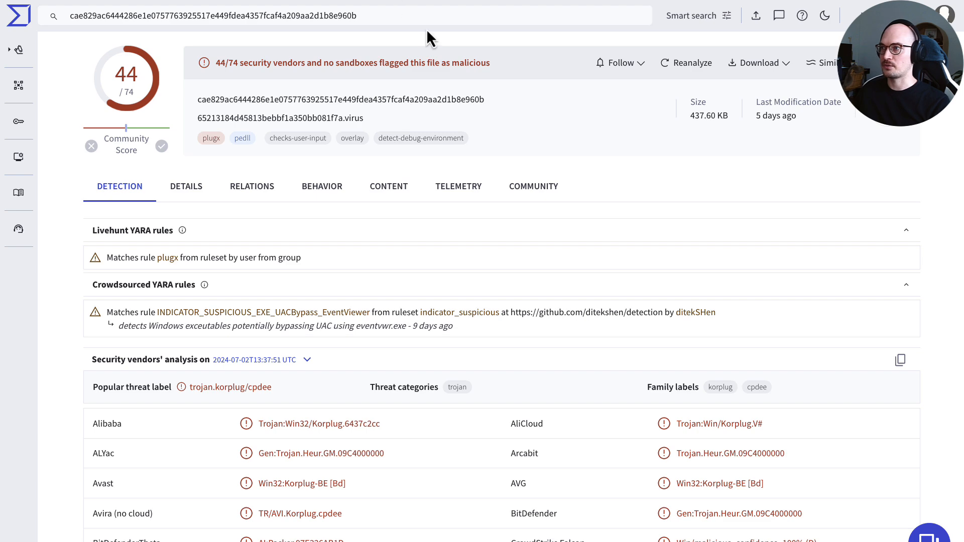
Step: Return to the retrohunt matches and open the detection report of 2024 Contact.exe.bin.ep
key("alt+Left")
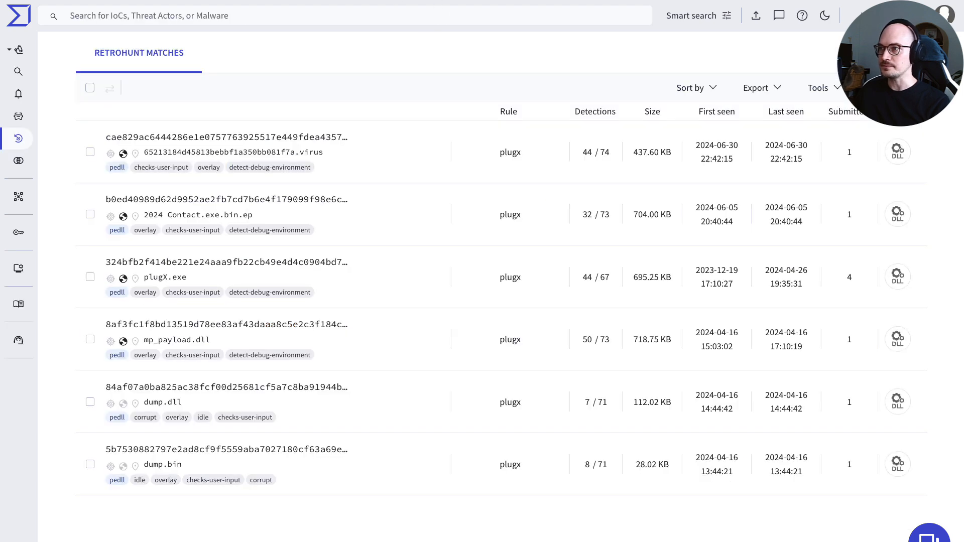
left_click(317, 201)
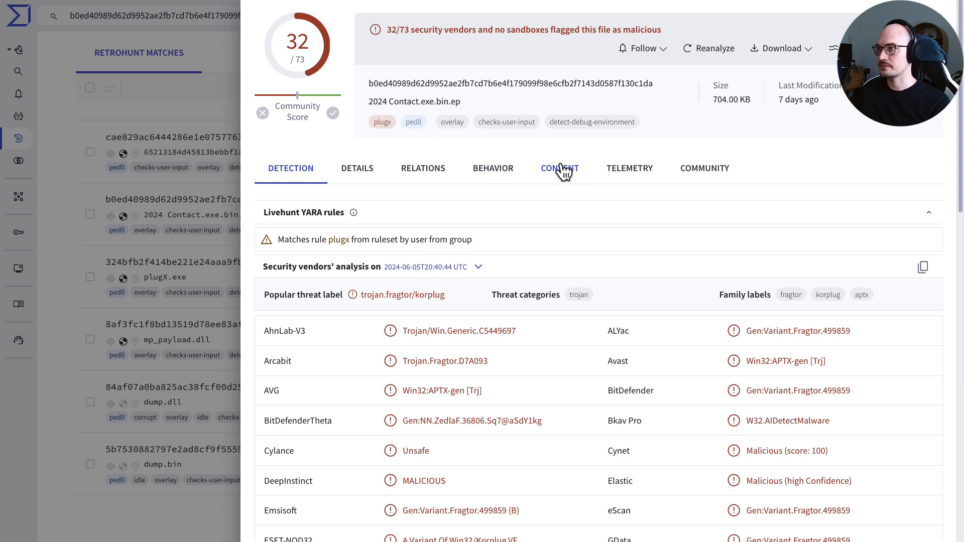
Step: Review the vendor detections of 2024 Contact.exe.bin.ep, and open plugX.exe from the retrohunt matches to check its YARA matches and vendor detections
scroll(447, 284, "down", 3)
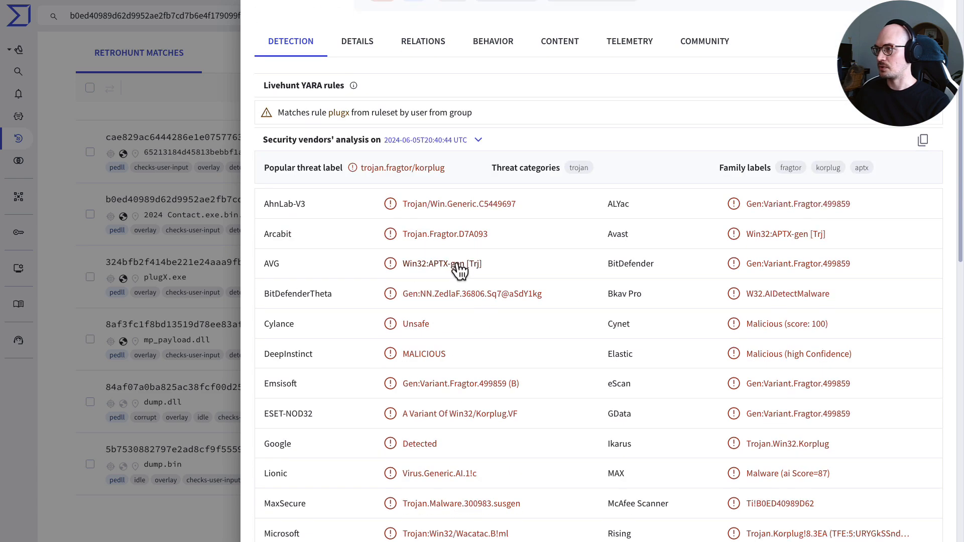
left_click(150, 242)
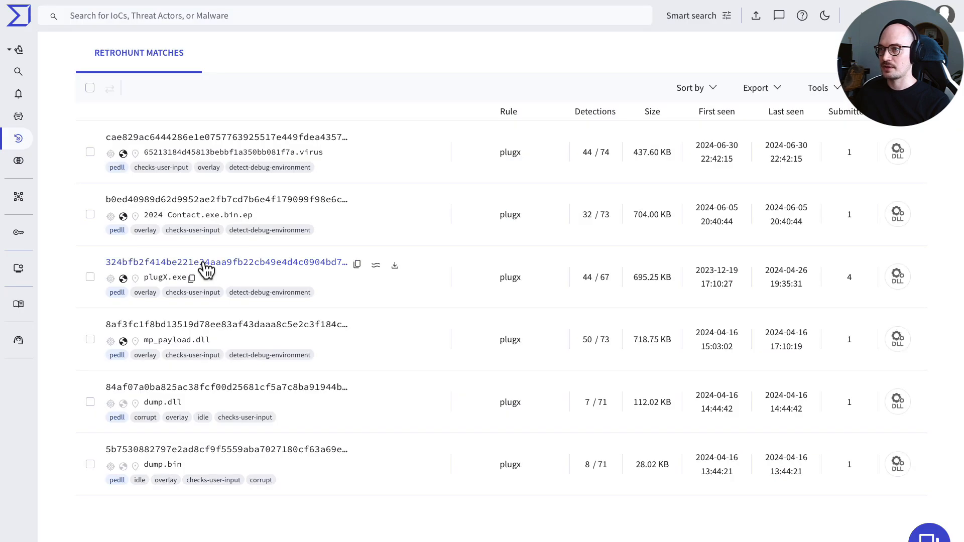
left_click(203, 262)
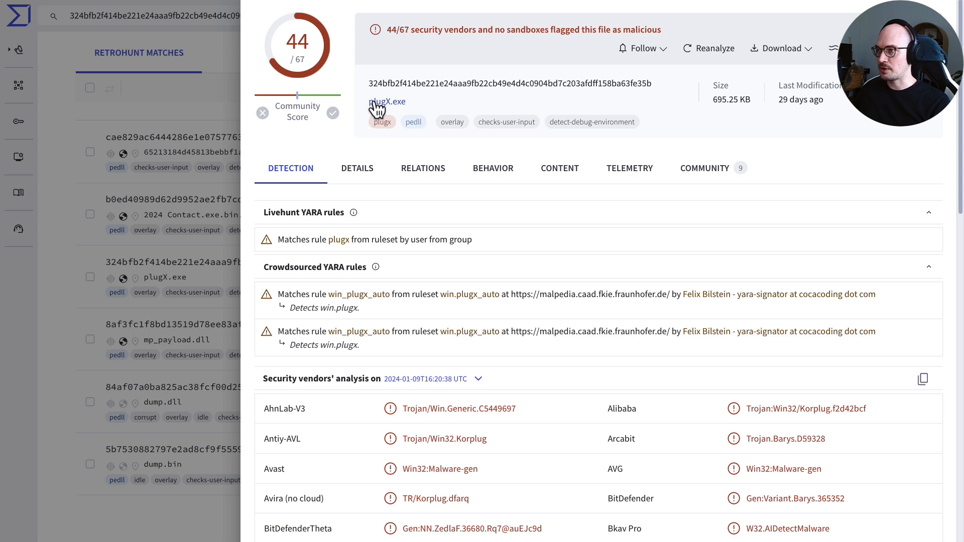
scroll(442, 201, "down", 2)
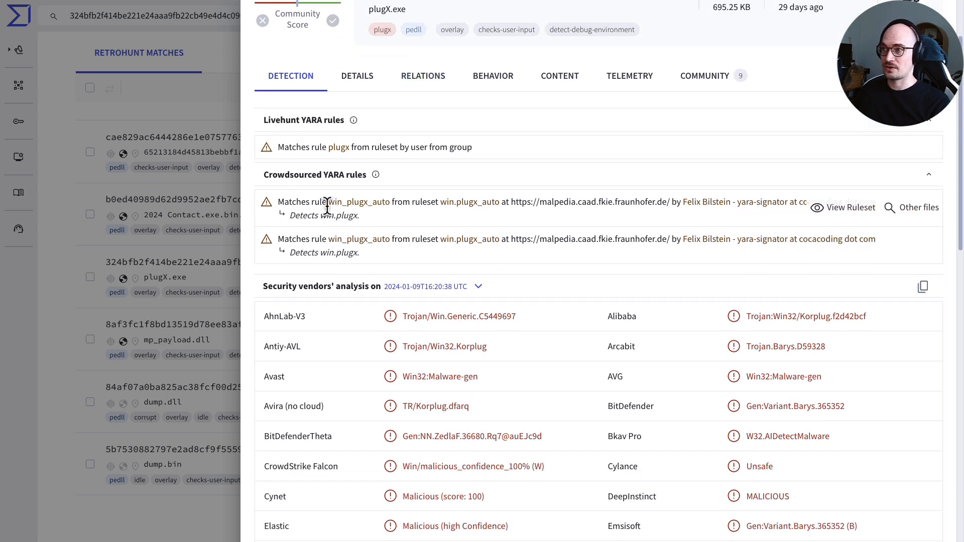
left_click_drag(335, 203, 393, 207)
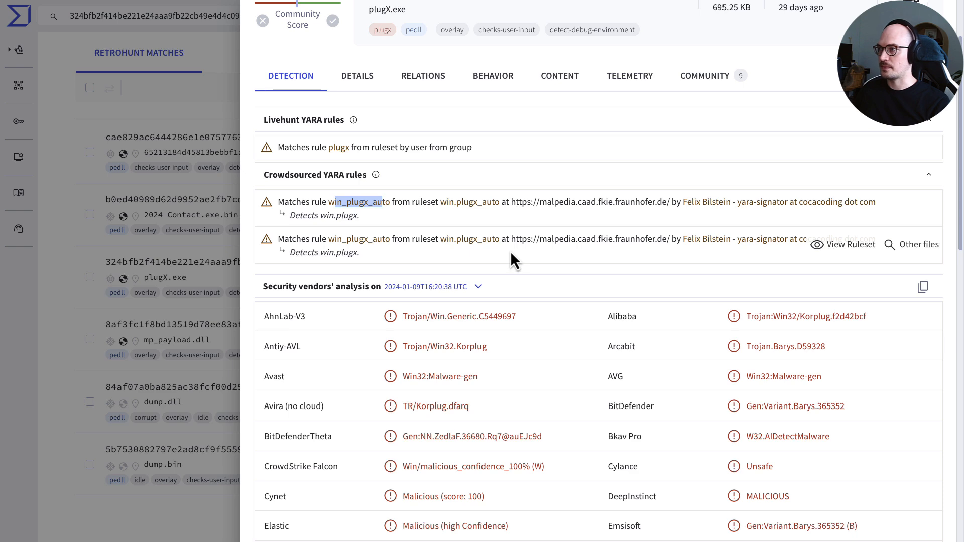
scroll(570, 254, "down", 2)
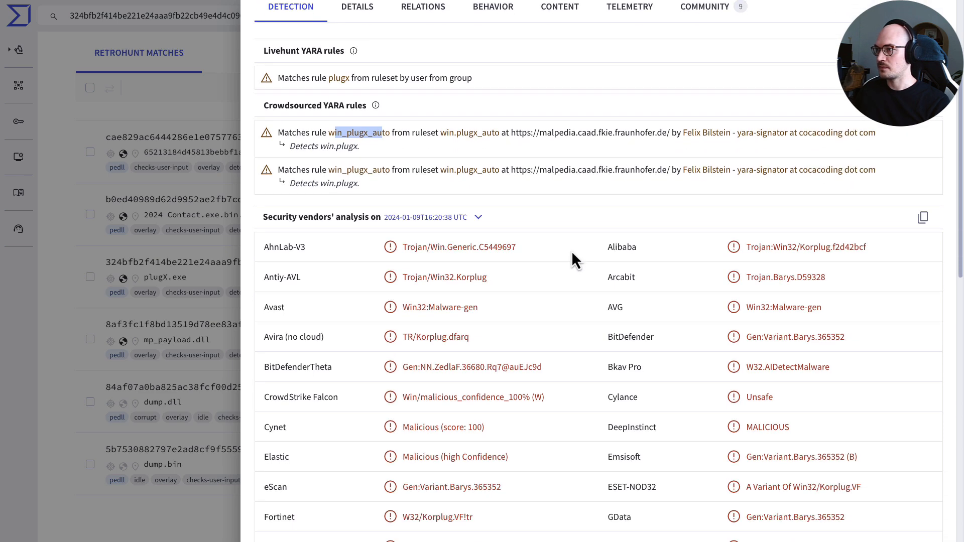
left_click(177, 332)
Step: Open the retrohunt match mp_payload.dll, check its crowdsourced YARA rule and vendor detections, and return to the matches
left_click(189, 330)
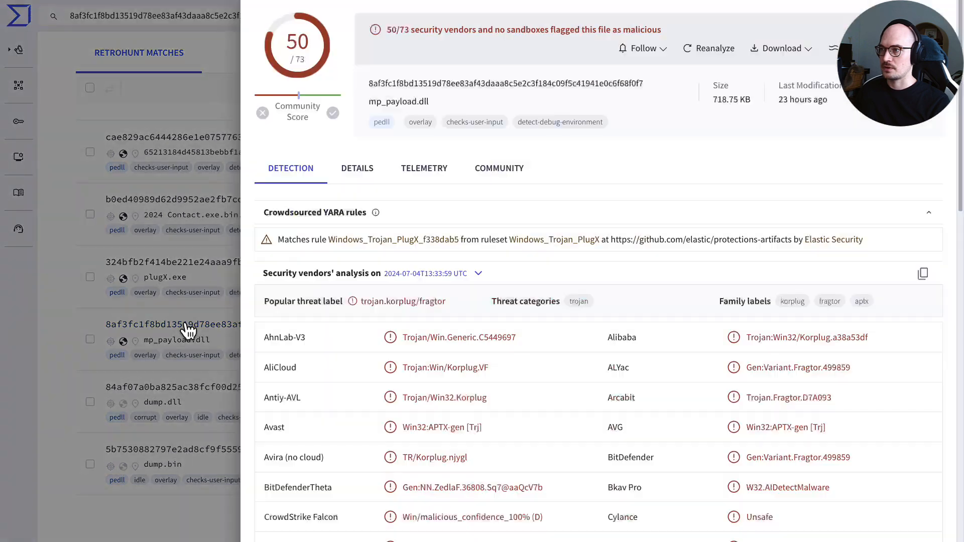
scroll(531, 236, "down", 1)
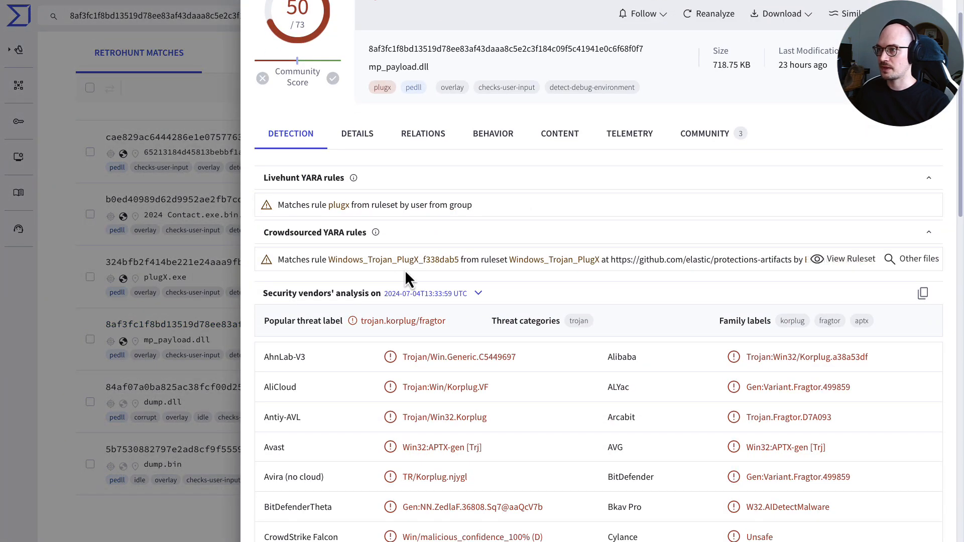
left_click_drag(363, 260, 423, 260)
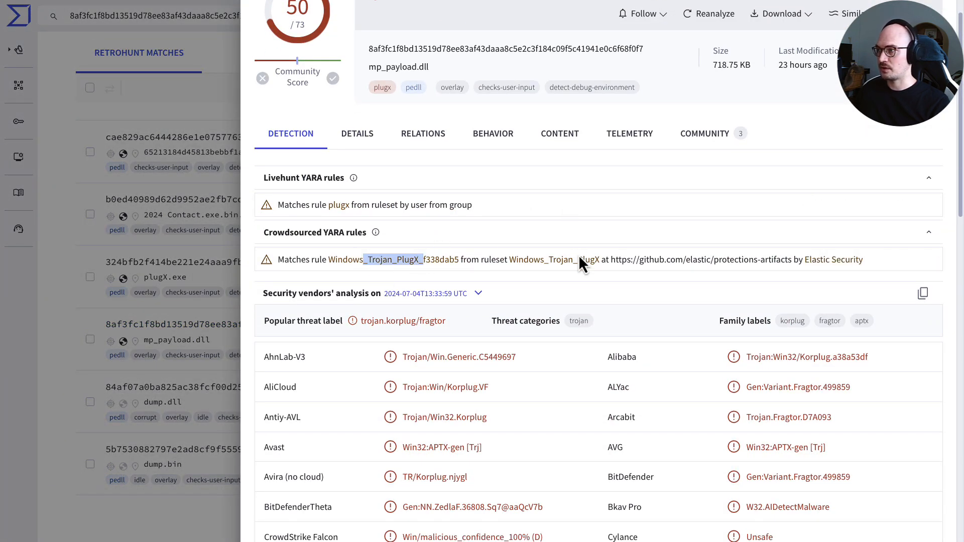
scroll(462, 312, "down", 1)
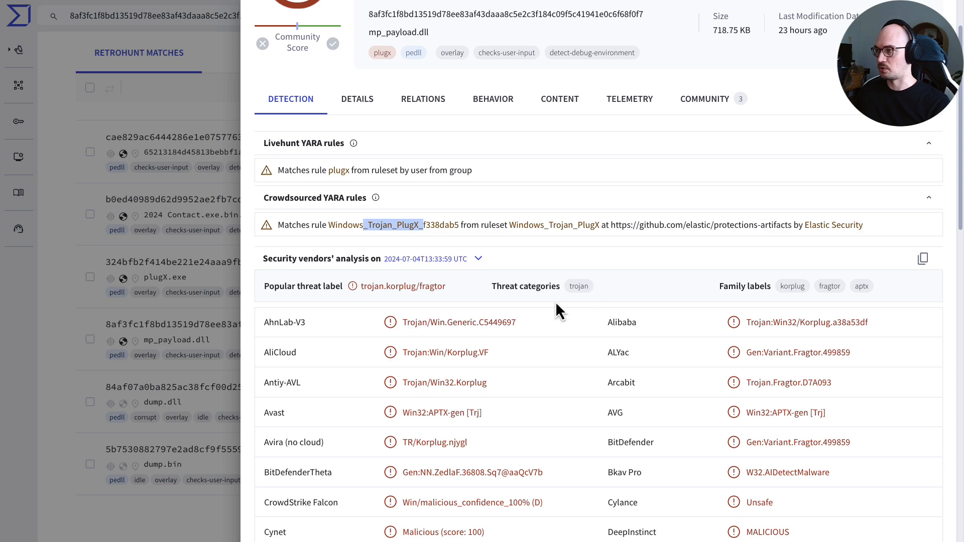
left_click(206, 380)
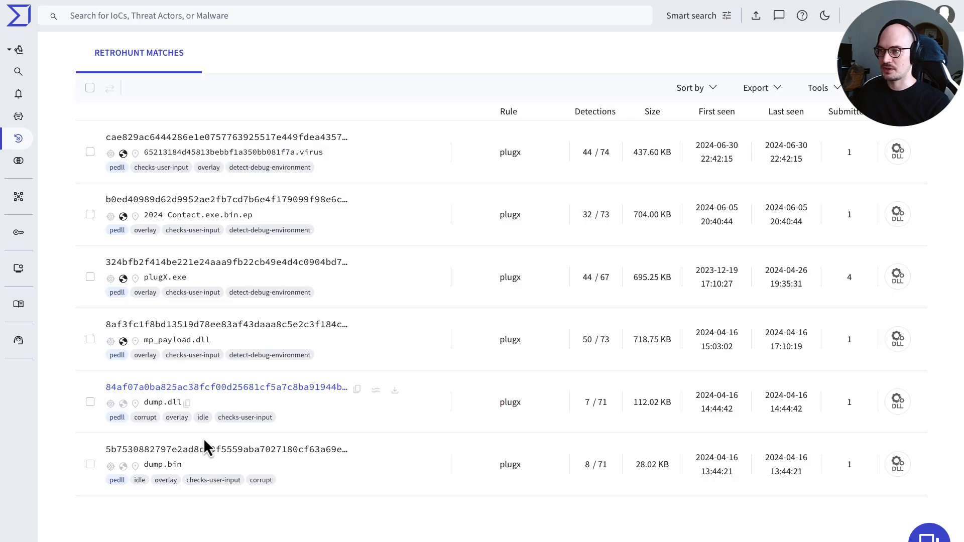
Step: Open the retrohunt match dump.dll, review its Sigma rule match and vendor detections, and return to the matches
left_click(189, 389)
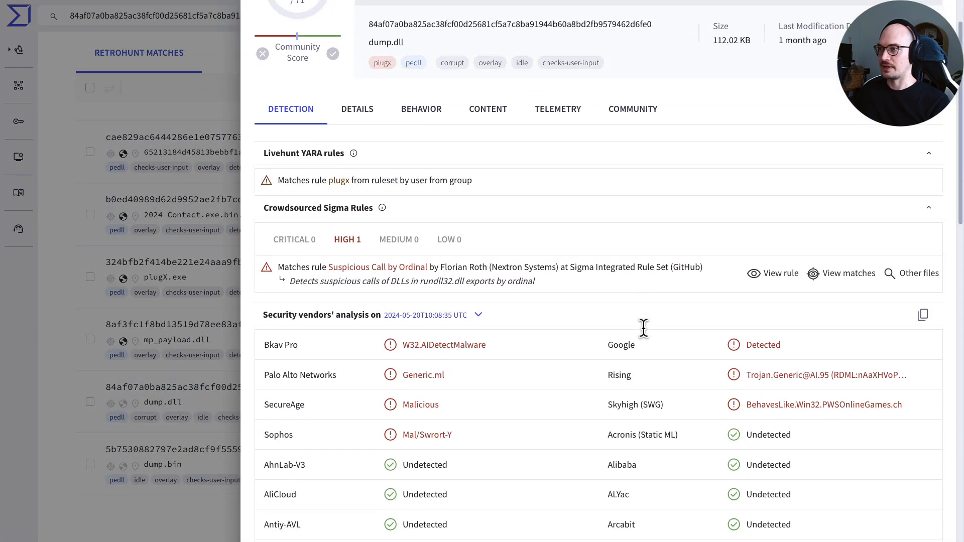
scroll(505, 166, "down", 2)
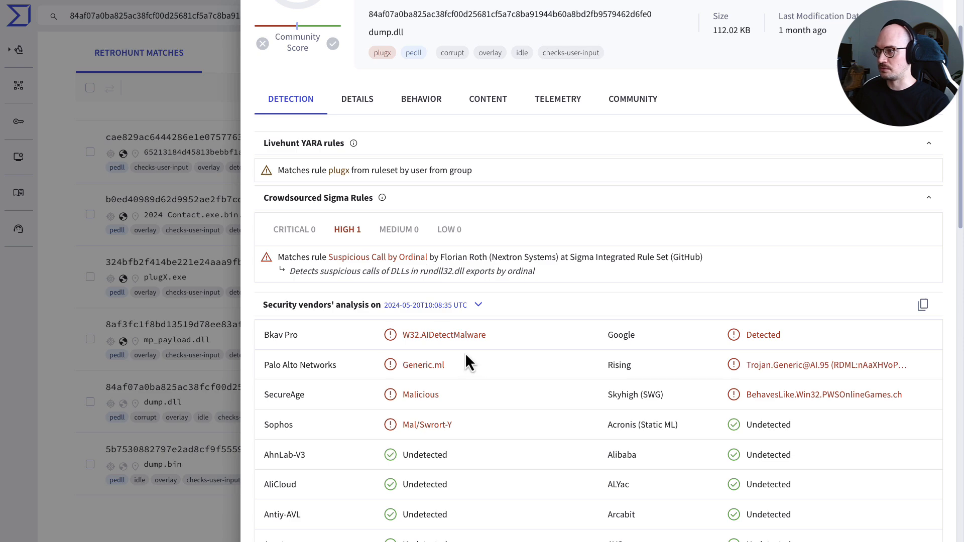
scroll(505, 315, "up", 3)
left_click(160, 458)
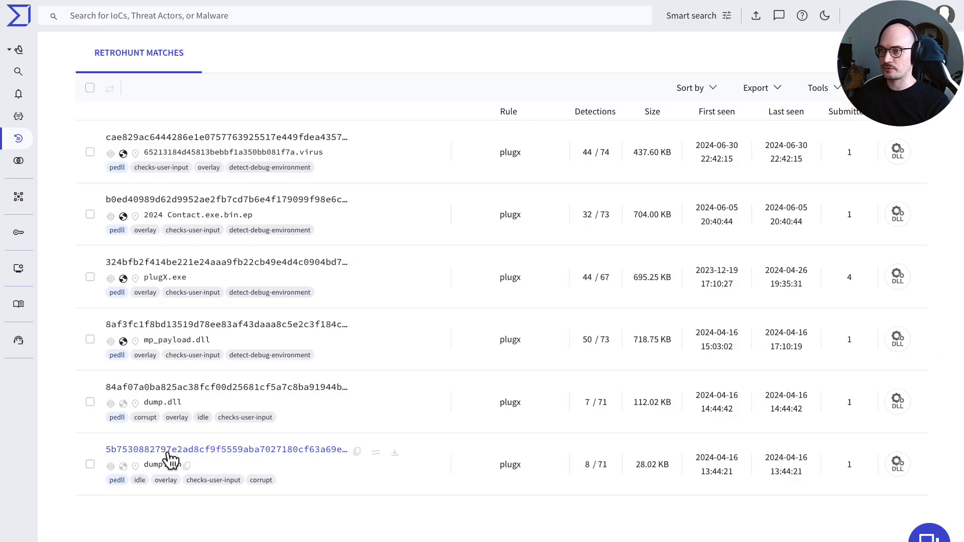
Step: Open the retrohunt match dump.bin, review its rule matches and vendor detections, and close the report
left_click(192, 460)
scroll(629, 355, "down", 1)
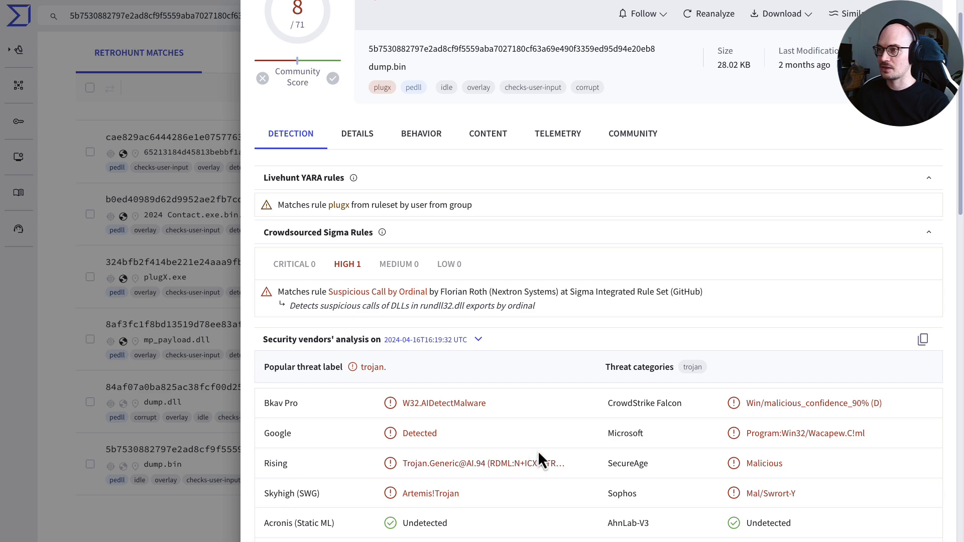
left_click(153, 359)
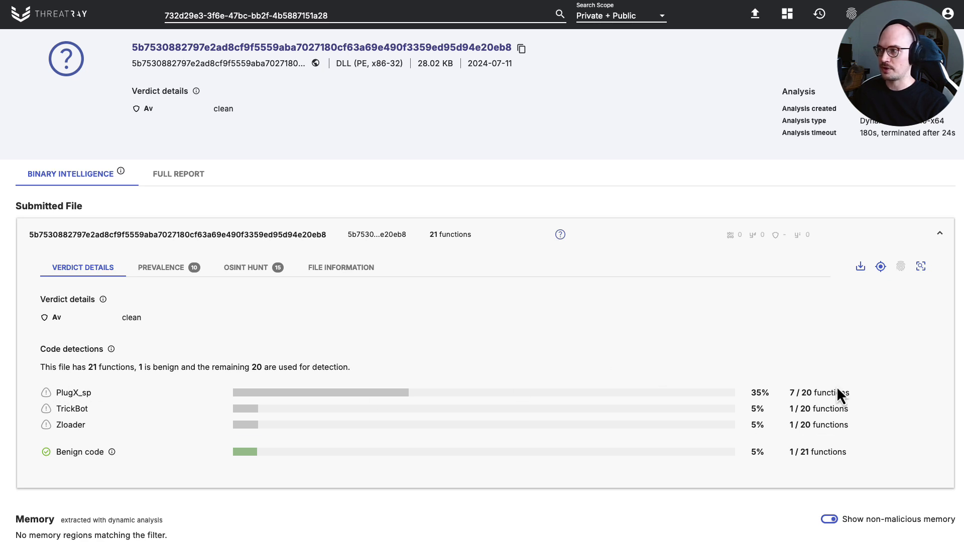
left_click_drag(791, 393, 813, 392)
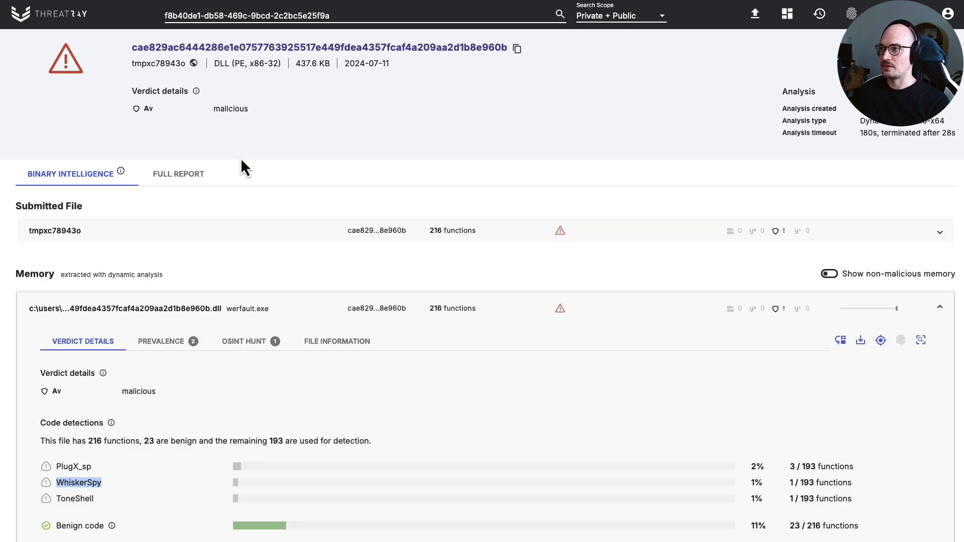
left_click(242, 160)
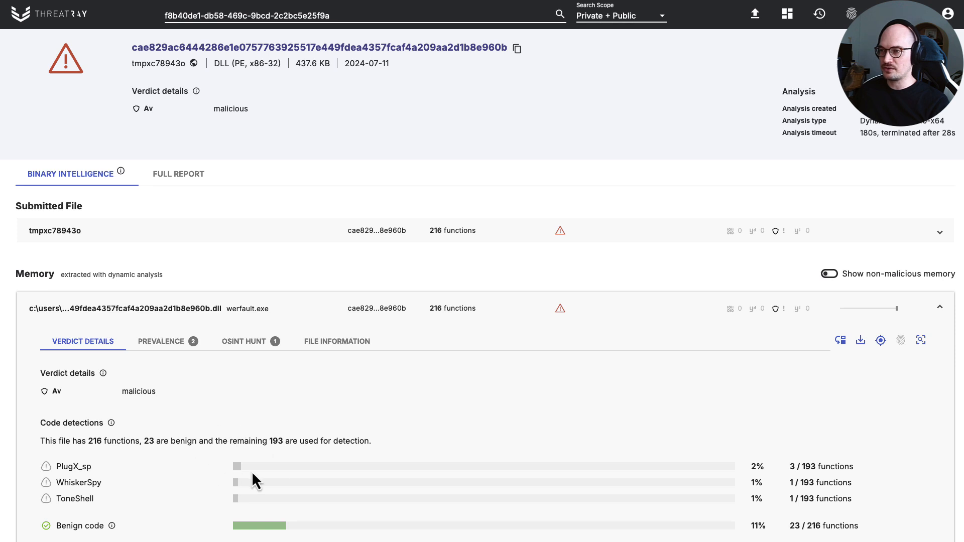
left_click_drag(789, 467, 810, 467)
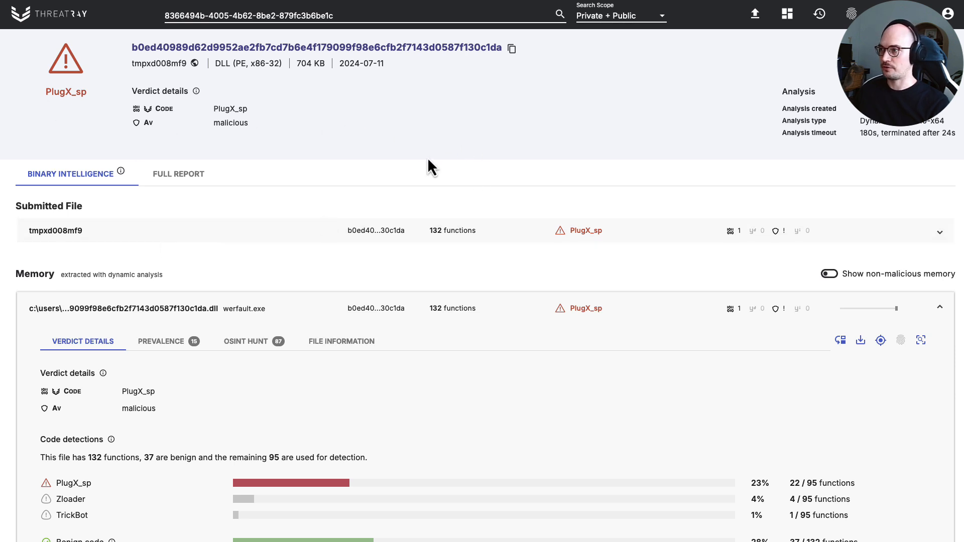
Step: Examine the code detections and OSINT hunt results of sample b0ed40989d62… for similar reported samples, and return to its verdict details
scroll(428, 160, "down", 1)
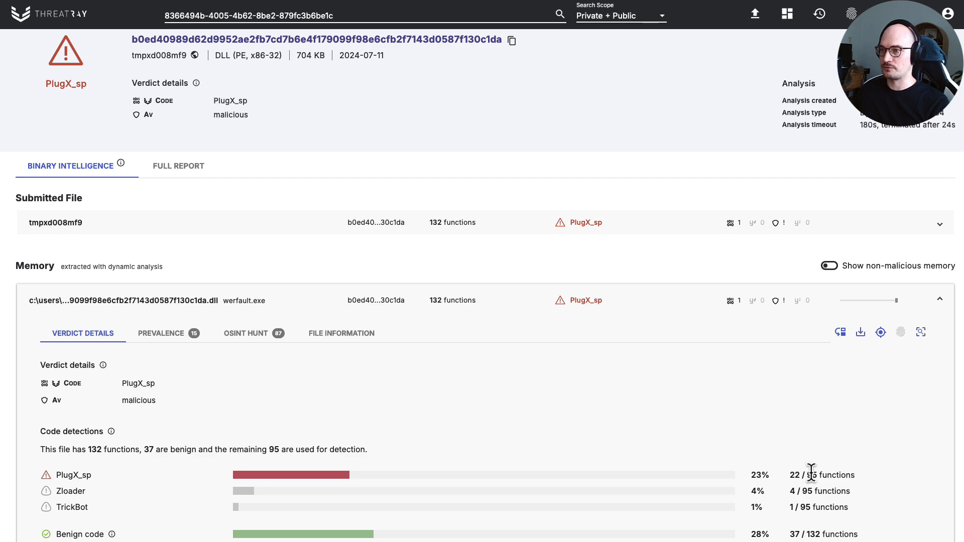
scroll(811, 473, "down", 1)
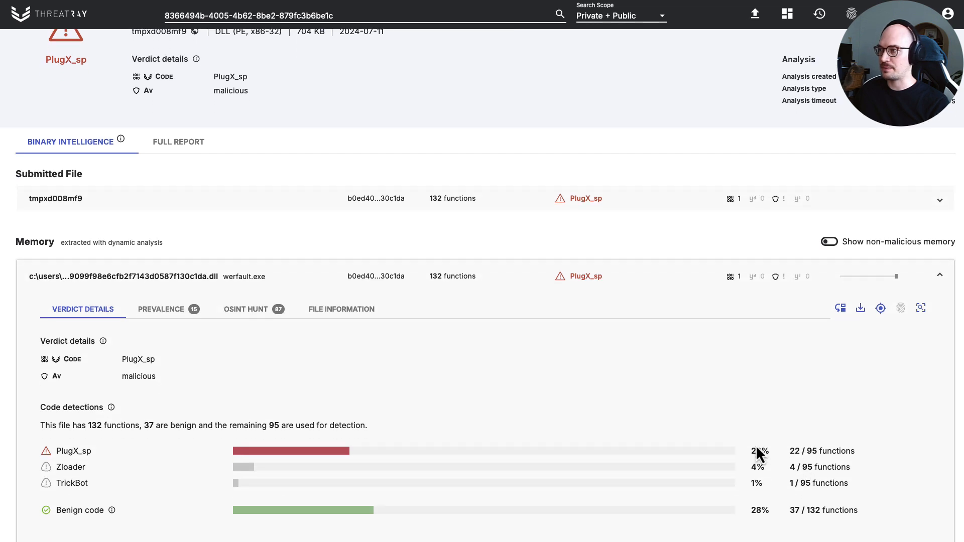
left_click(249, 316)
scroll(379, 423, "down", 2)
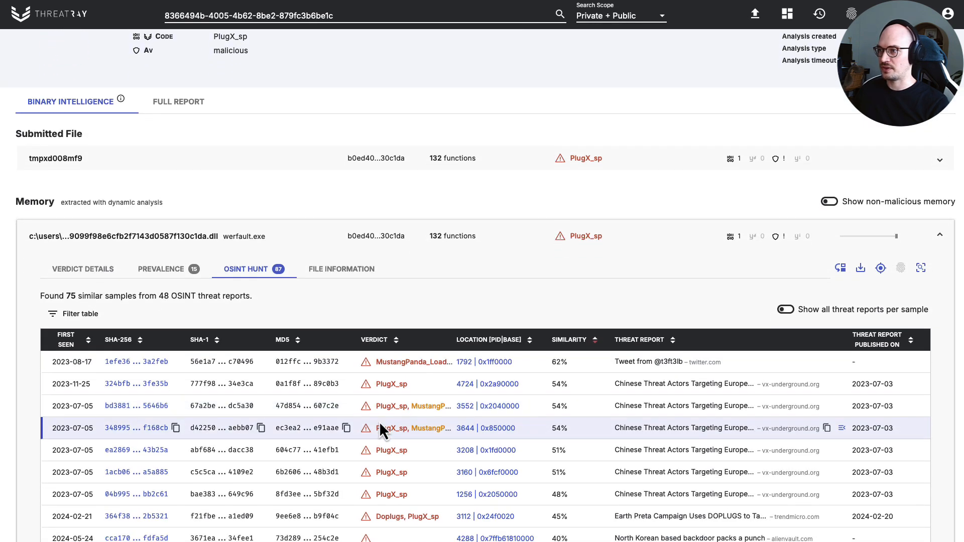
scroll(380, 428, "down", 2)
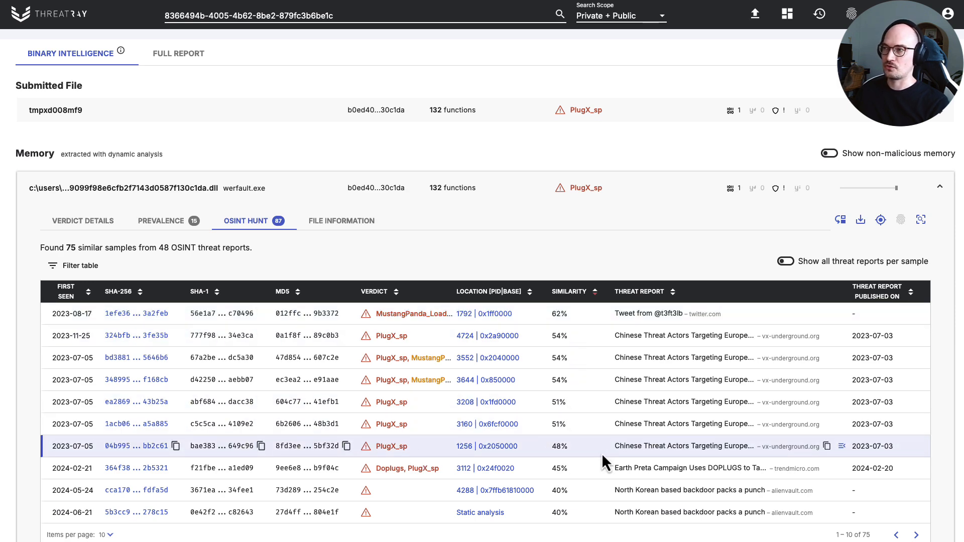
scroll(601, 453, "up", 5)
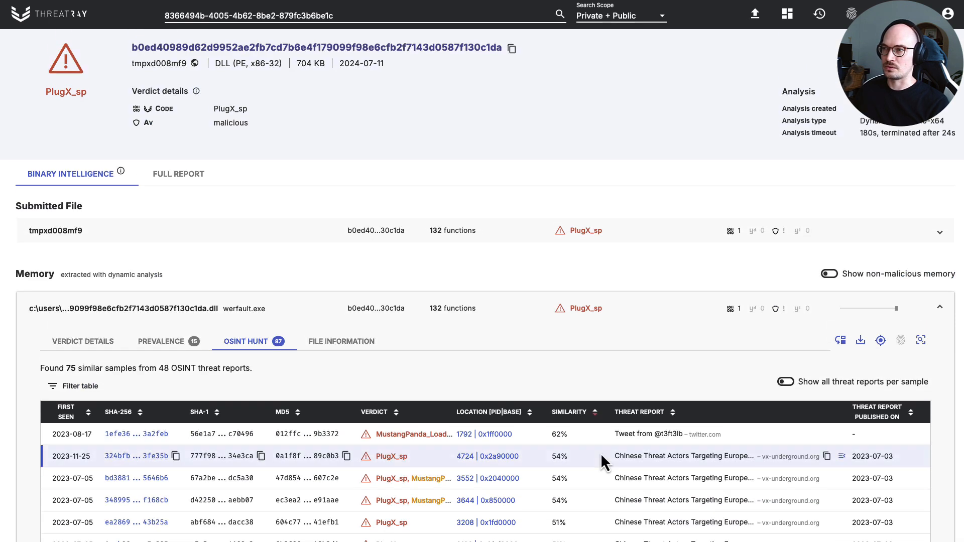
left_click(84, 341)
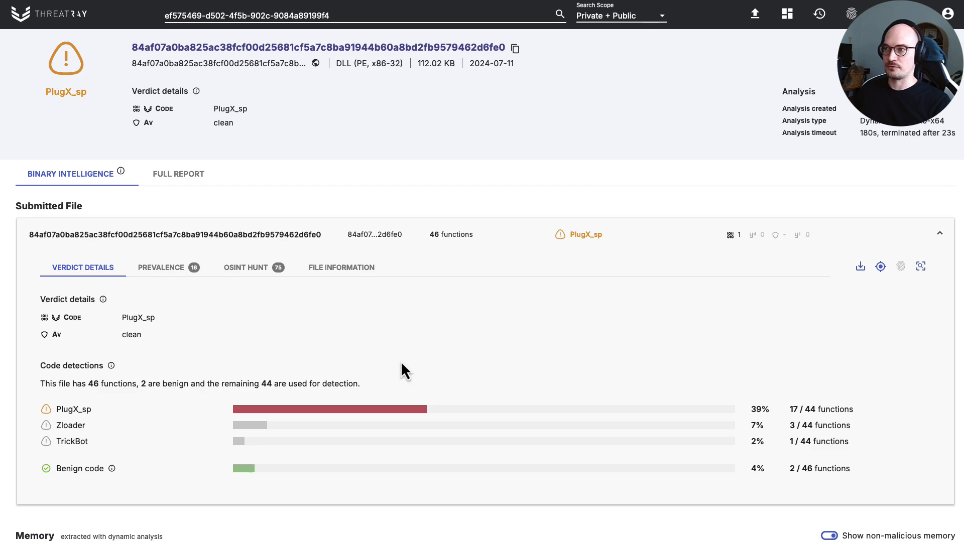
Step: Examine the OSINT hunt results of sample 84af07a0ba82… for similar reported samples, and return to its verdict details
left_click(259, 267)
scroll(490, 380, "down", 2)
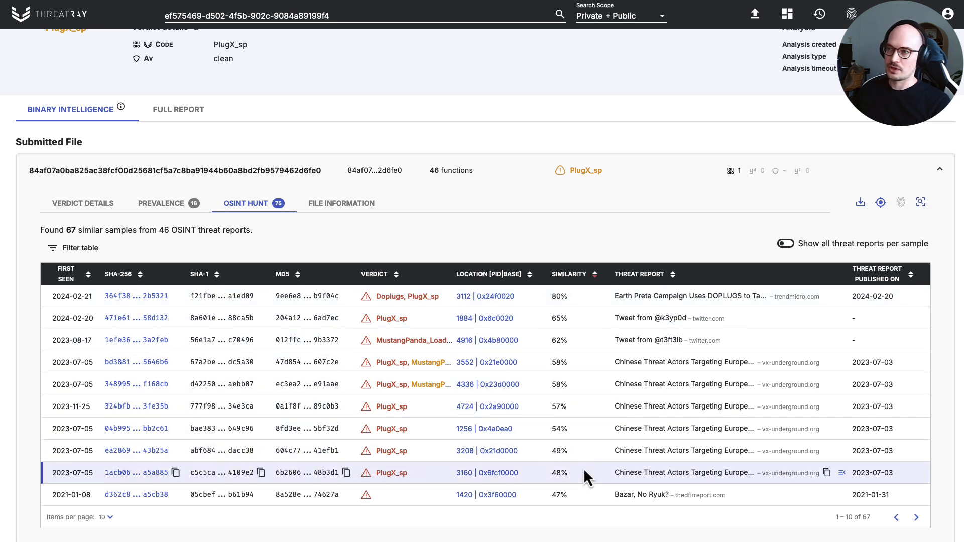
scroll(583, 468, "up", 2)
left_click(84, 268)
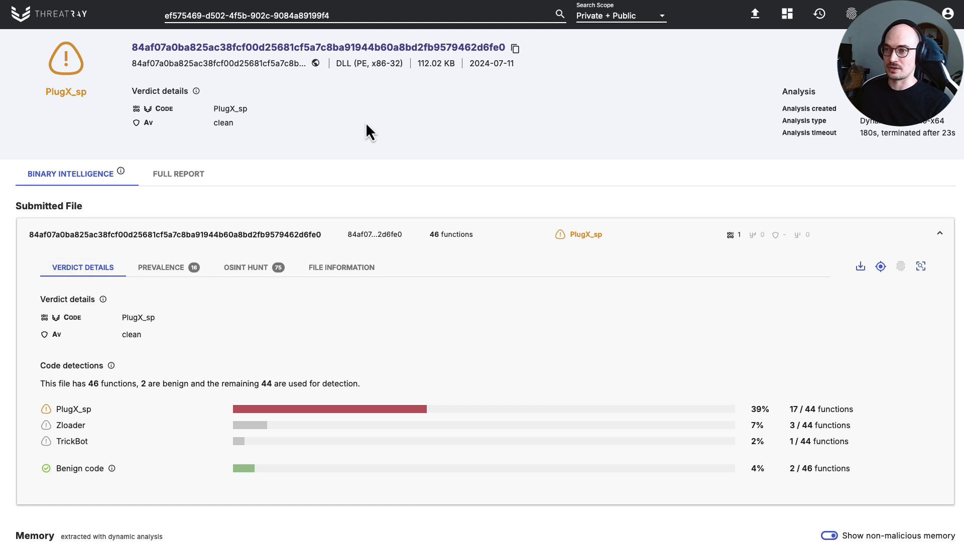